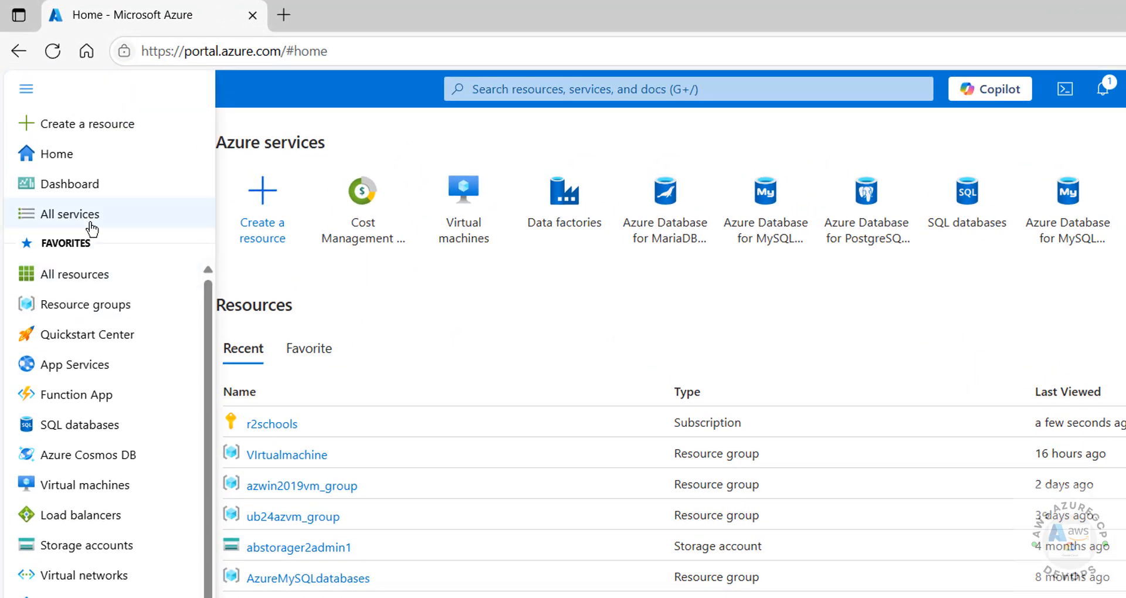
# Open Virtual machines from the Compute services category and start creating a new virtual machine
pyautogui.click(88, 216)
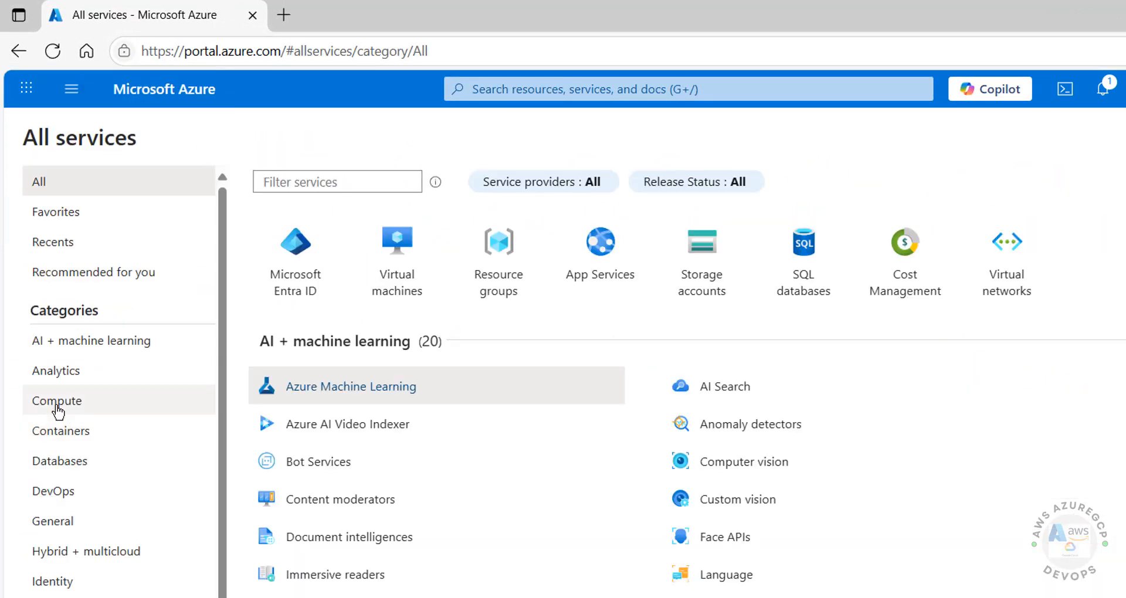
pyautogui.click(55, 404)
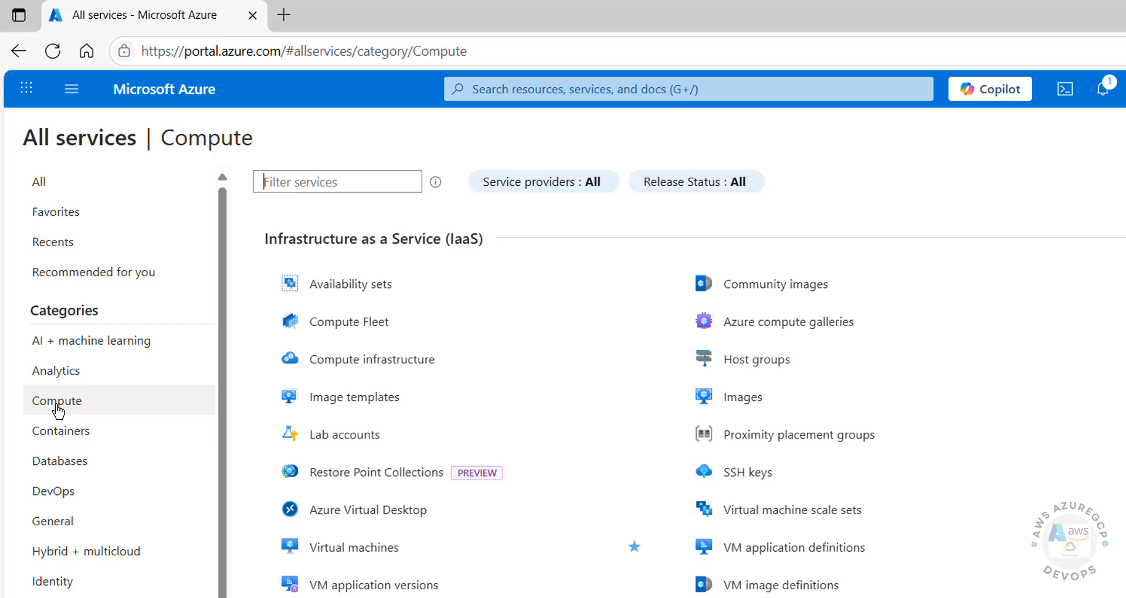
pyautogui.click(334, 548)
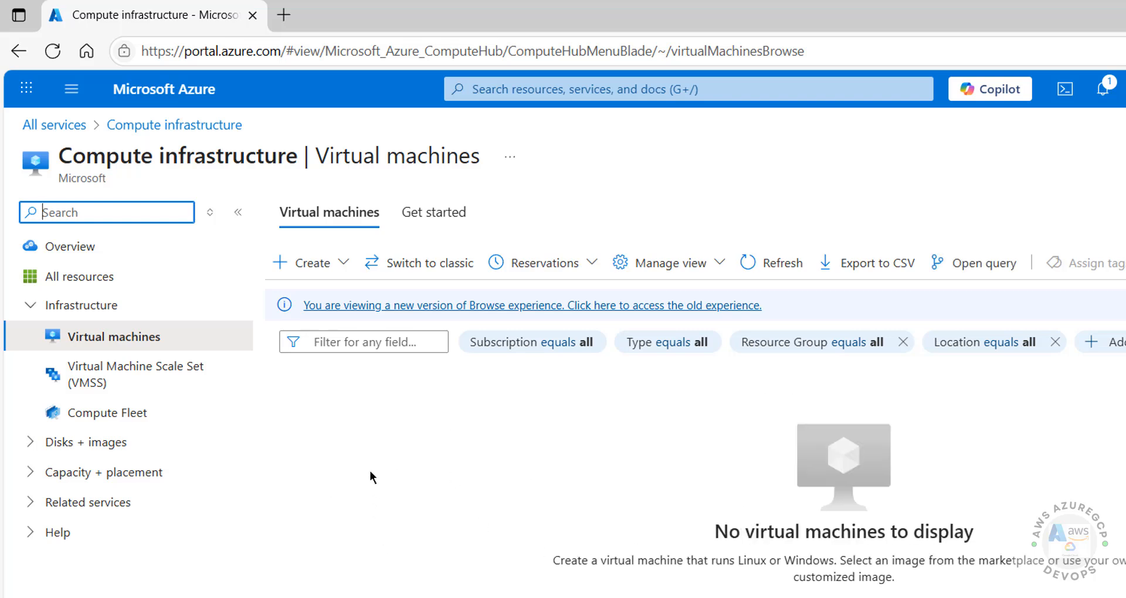
pyautogui.click(343, 263)
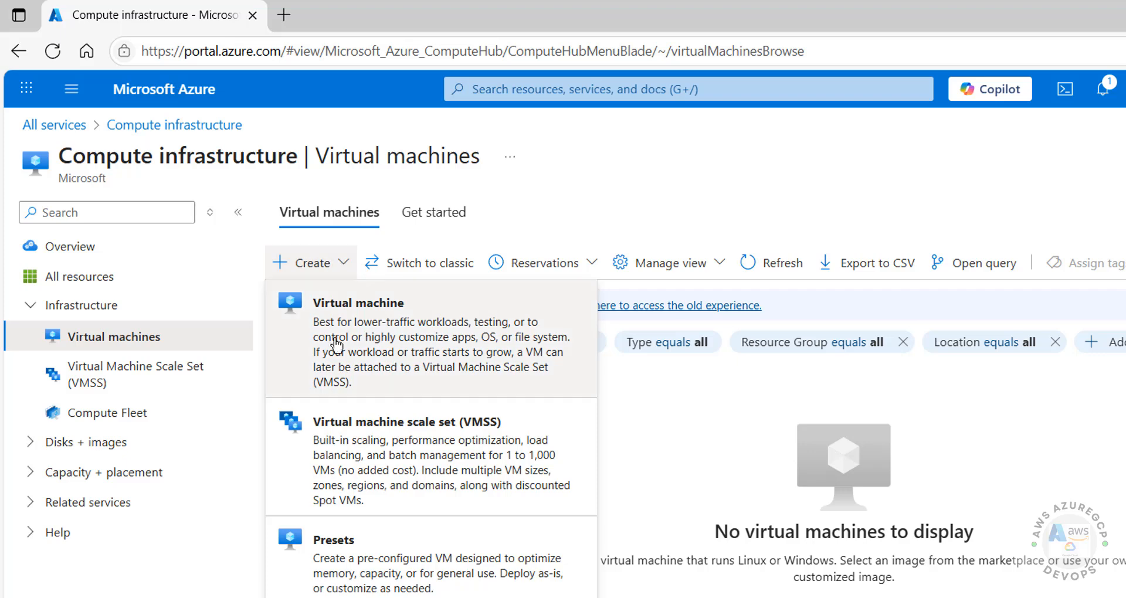
pyautogui.click(709, 446)
pyautogui.click(844, 597)
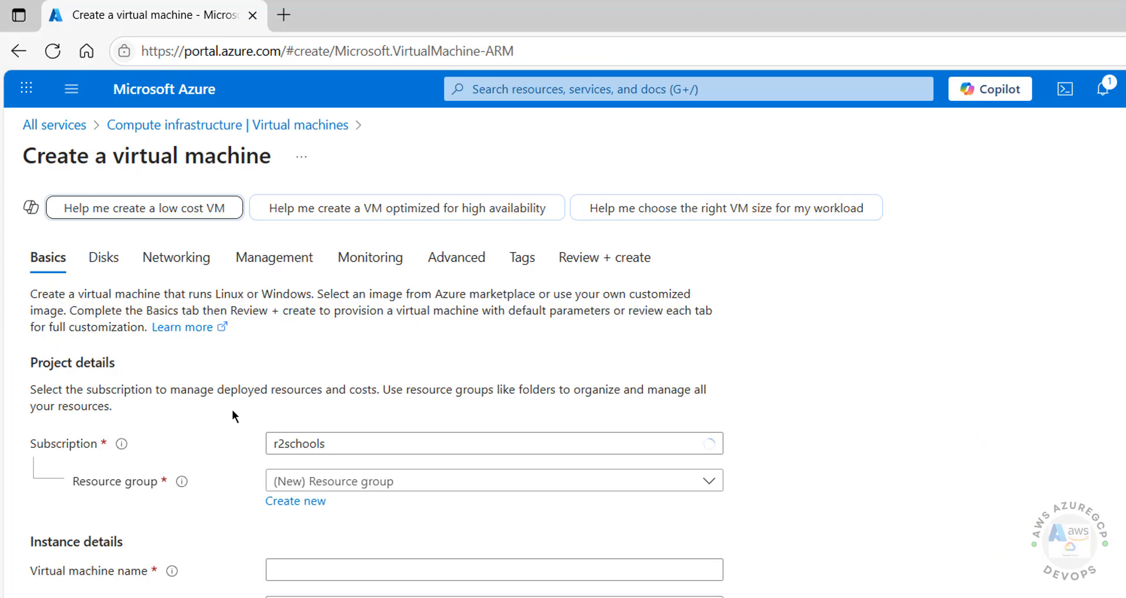
# Assign the existing VIrtualmachine resource group to the new virtual machine
pyautogui.scroll(-2, 175, 442)
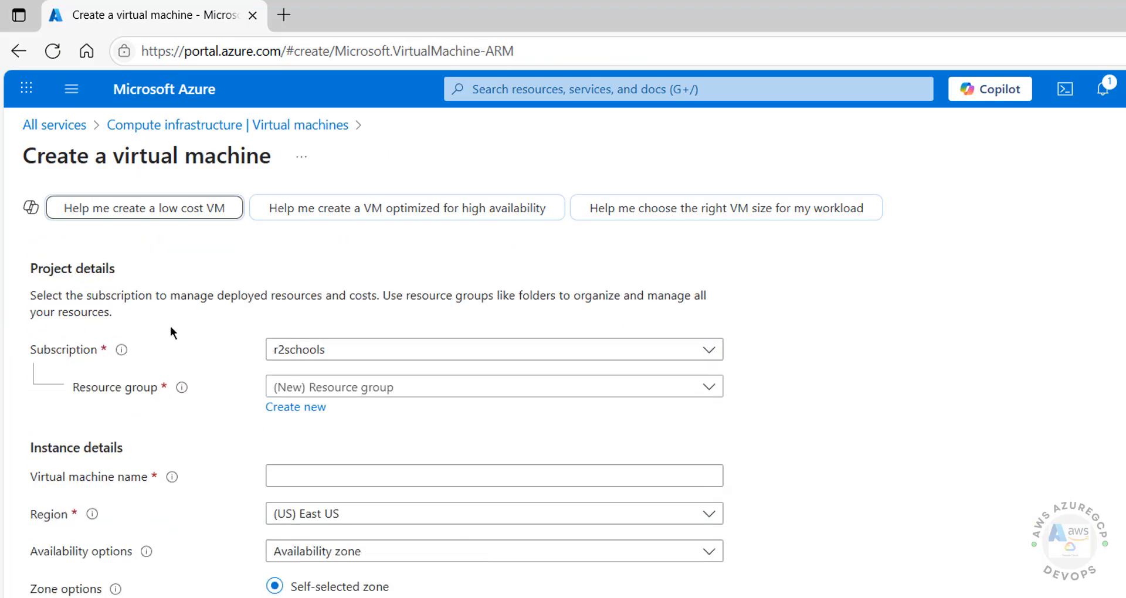
pyautogui.scroll(2, 172, 328)
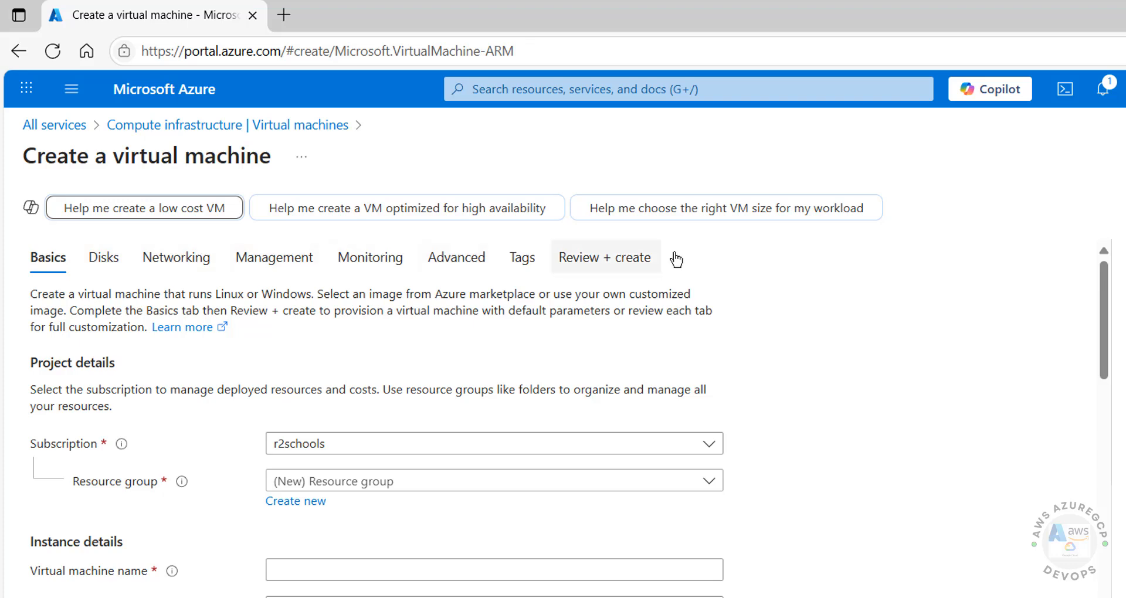
pyautogui.scroll(-3, 120, 435)
pyautogui.scroll(3, 121, 434)
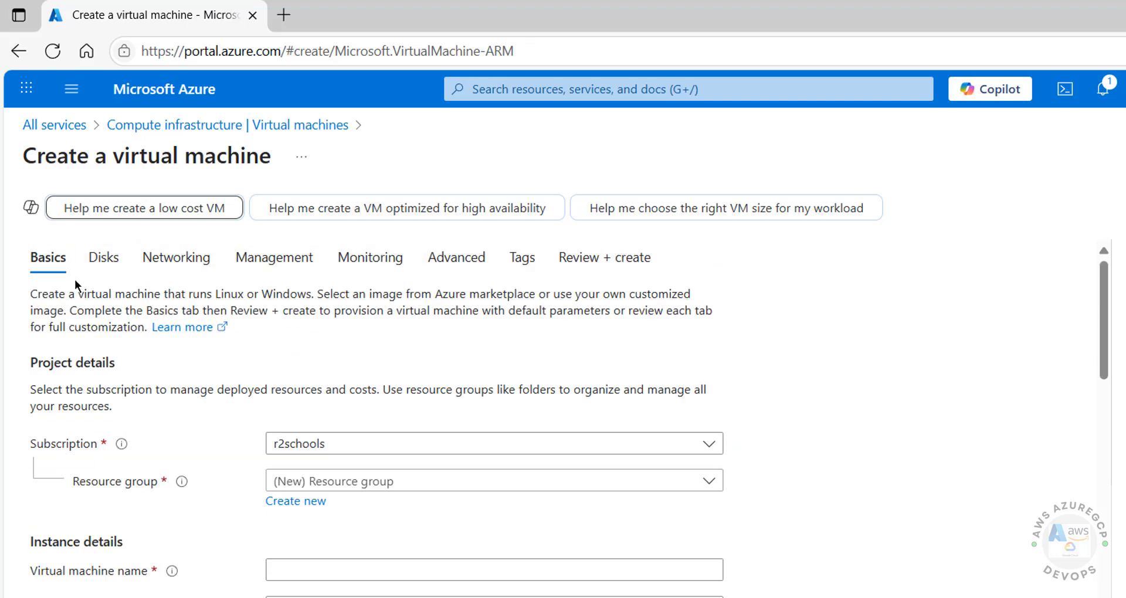
pyautogui.scroll(-2, 240, 486)
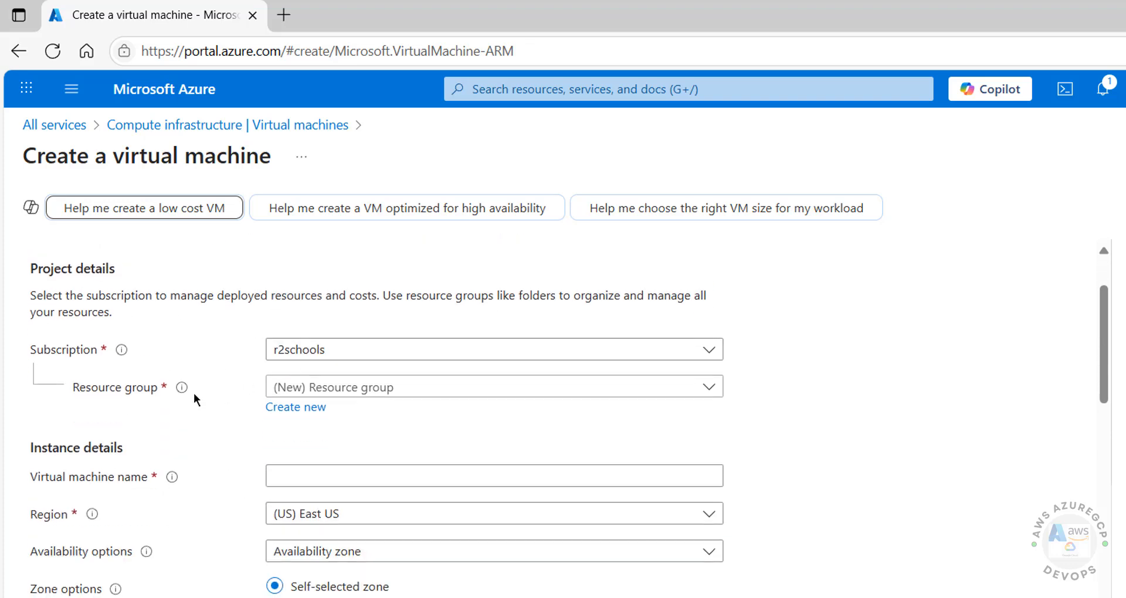
pyautogui.click(268, 396)
pyautogui.click(372, 386)
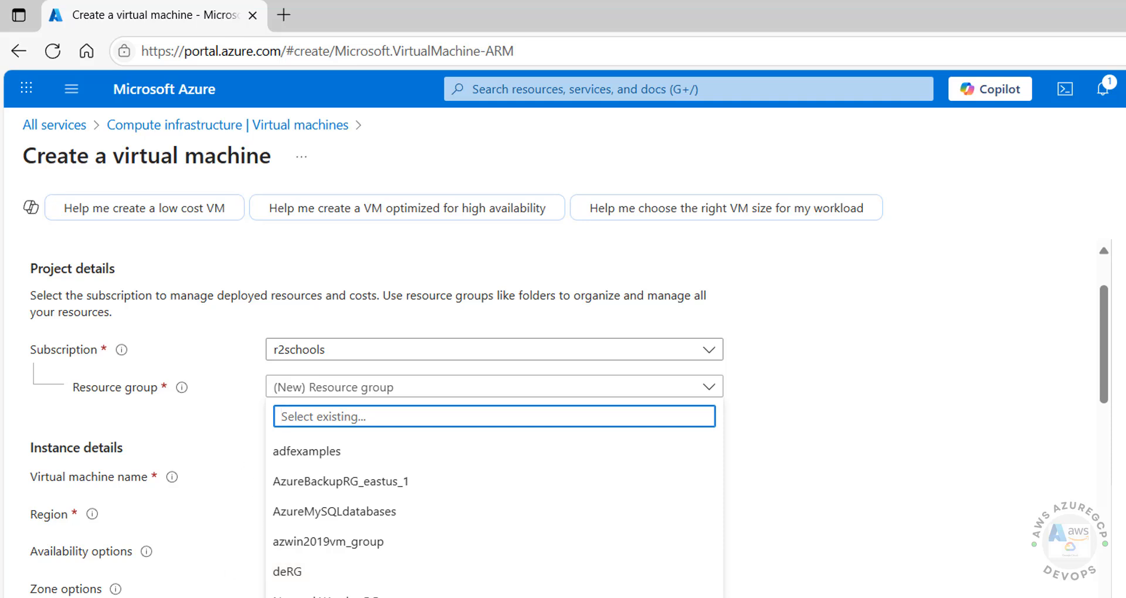
pyautogui.click(232, 489)
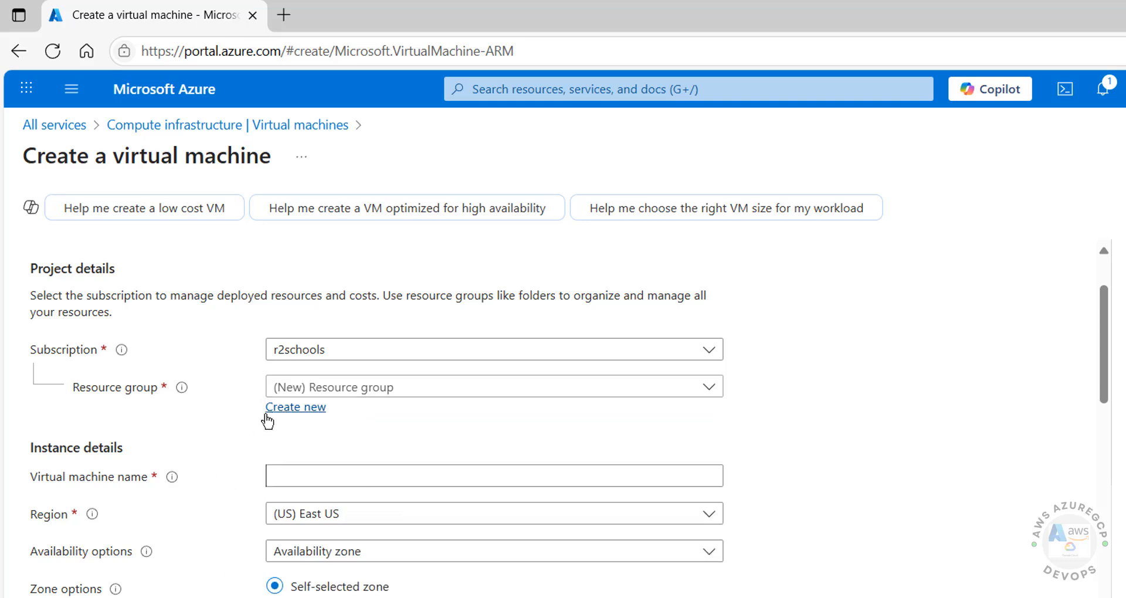
pyautogui.click(322, 388)
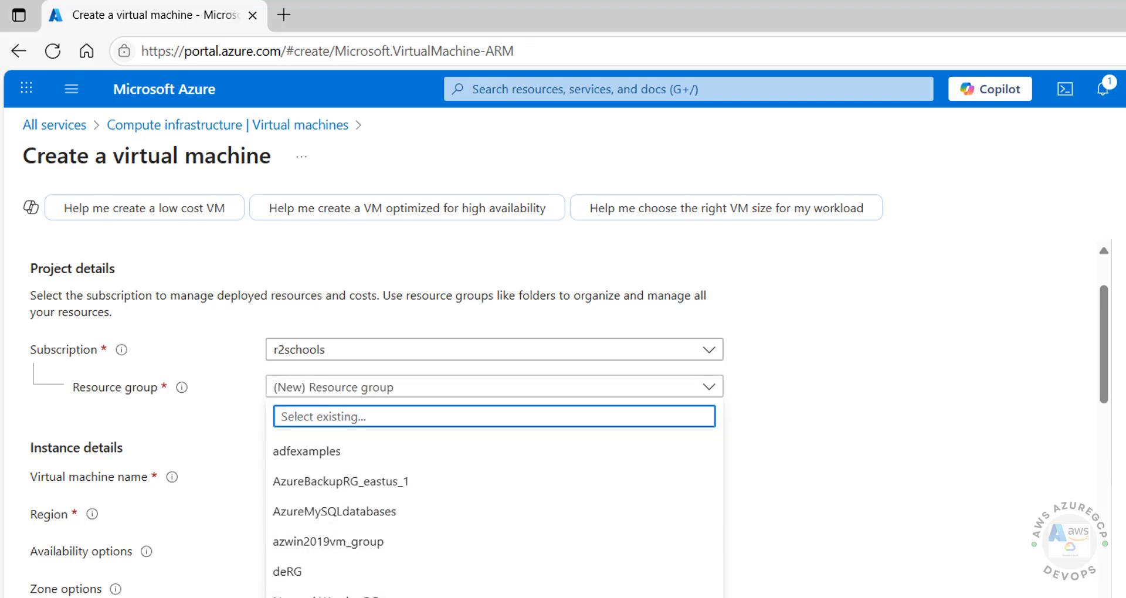
pyautogui.click(237, 432)
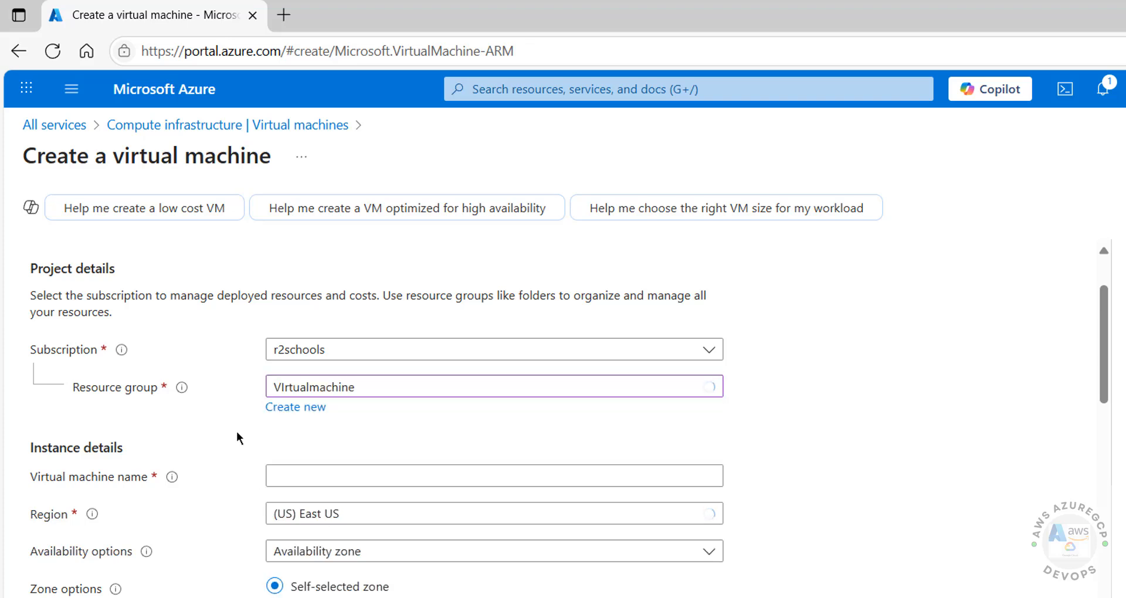
# Name the virtual machine azrhel10vm
pyautogui.click(289, 473)
pyautogui.write('az')
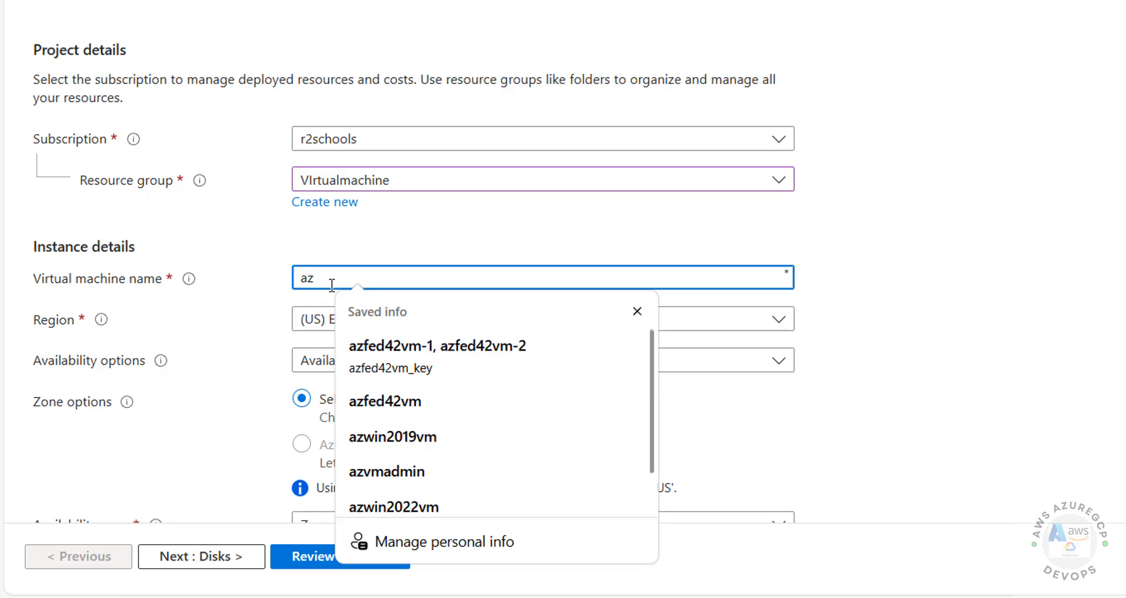
pyautogui.write('rhel10vm')
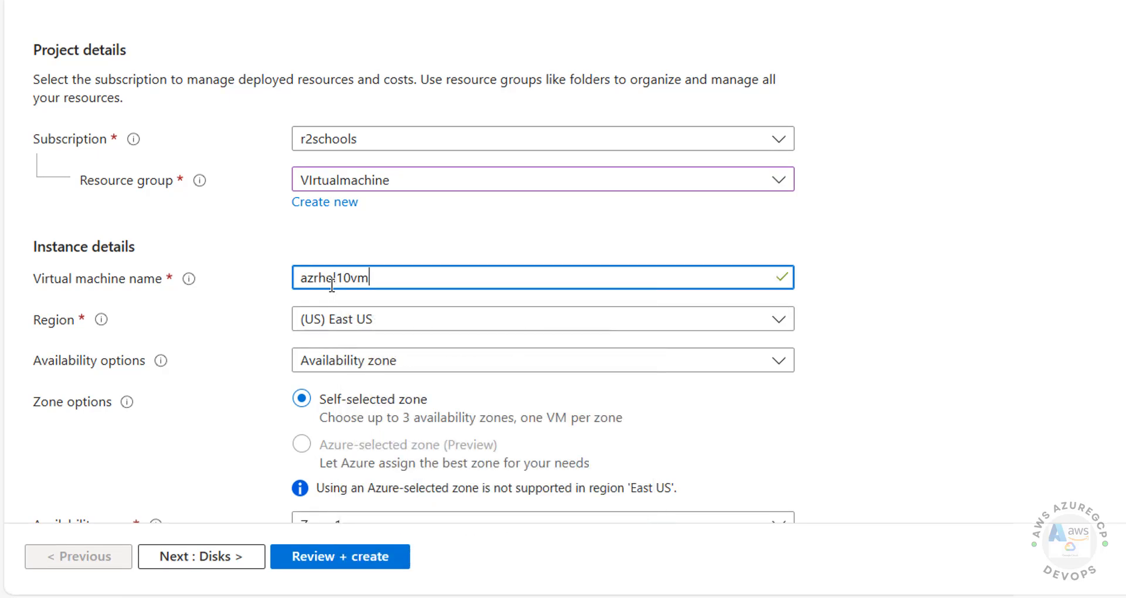
pyautogui.press('Tab')
# Set the virtual machine's region to (Asia Pacific) Central India
pyautogui.scroll(-3, 264, 311)
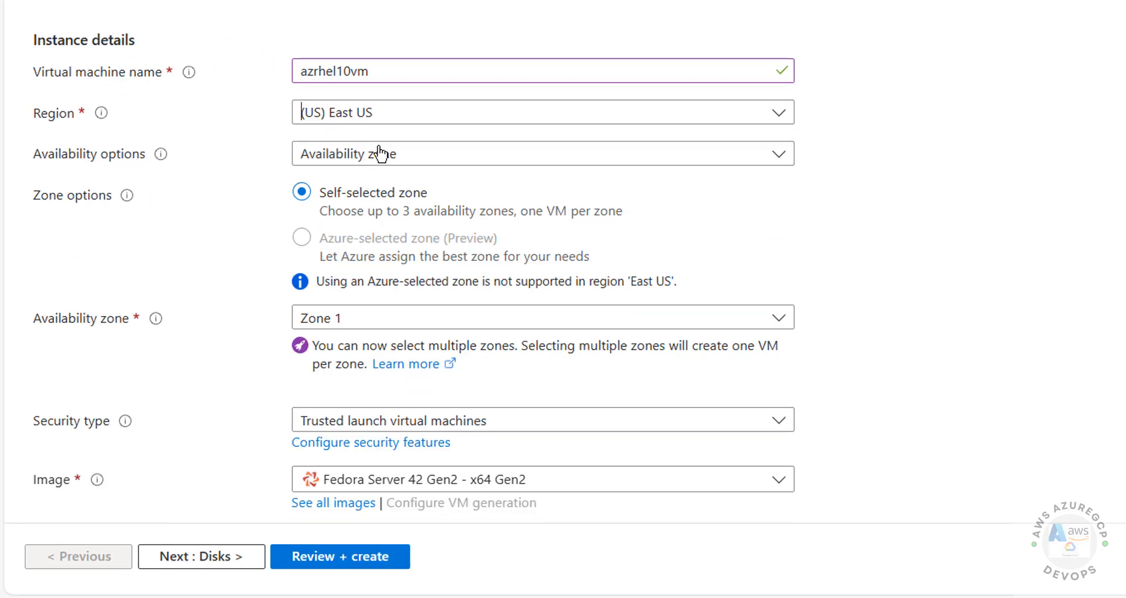
pyautogui.click(410, 116)
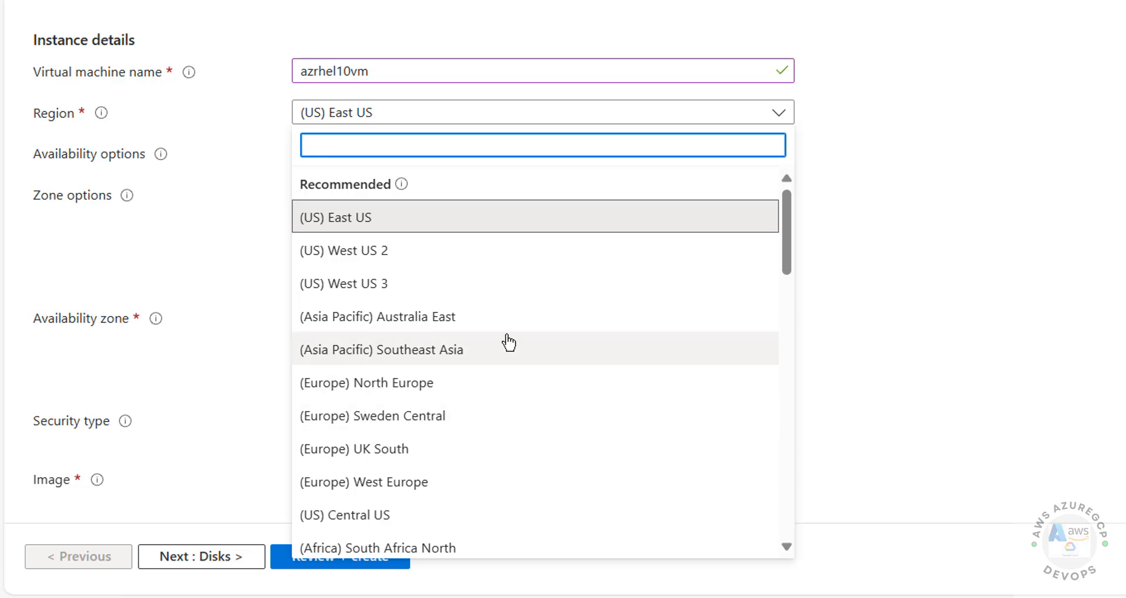
pyautogui.scroll(-5, 509, 360)
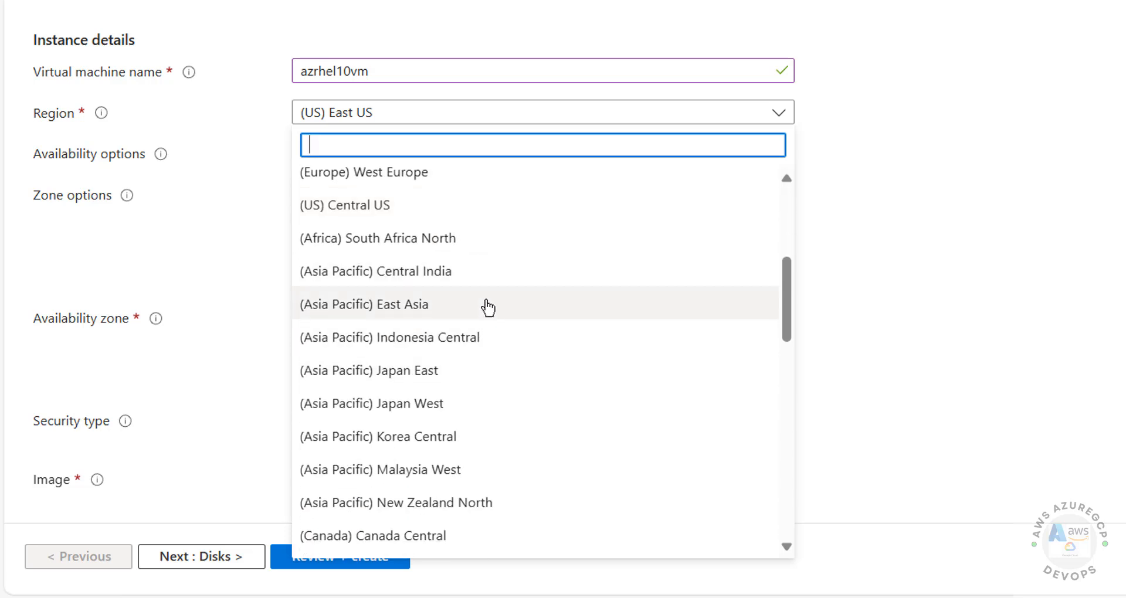
pyautogui.click(486, 272)
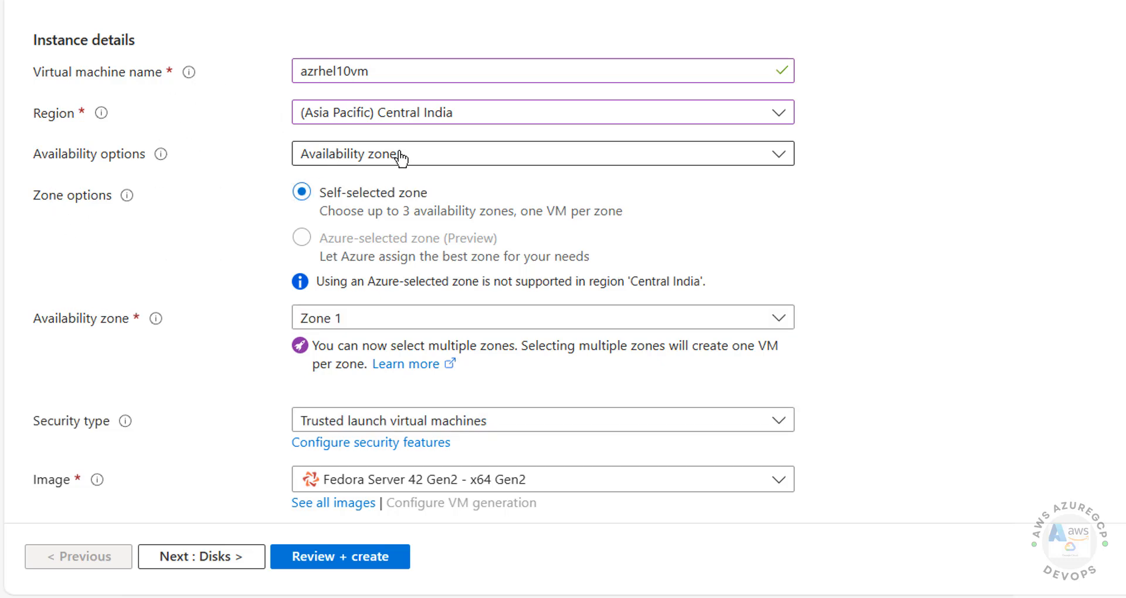
# Set the availability options to No infrastructure redundancy required
pyautogui.click(466, 154)
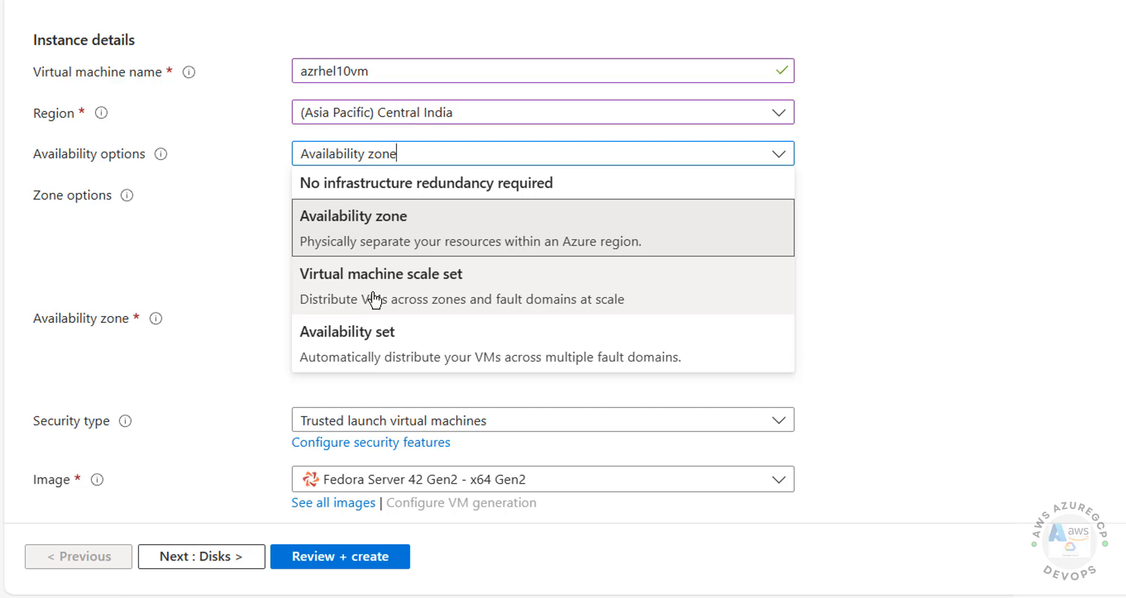
pyautogui.click(222, 362)
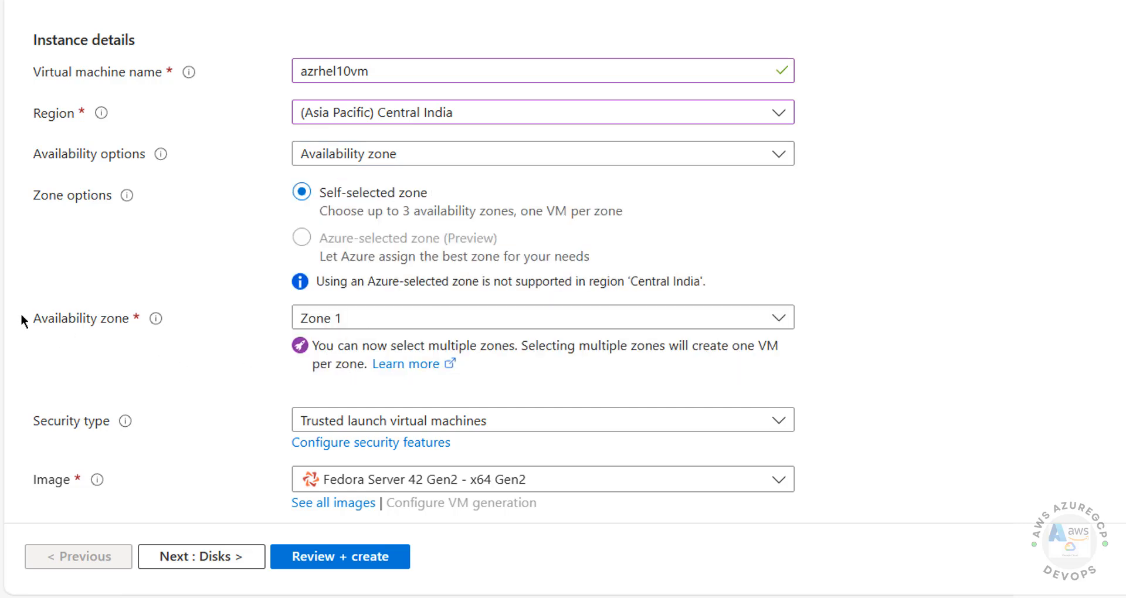
pyautogui.click(467, 159)
pyautogui.click(449, 183)
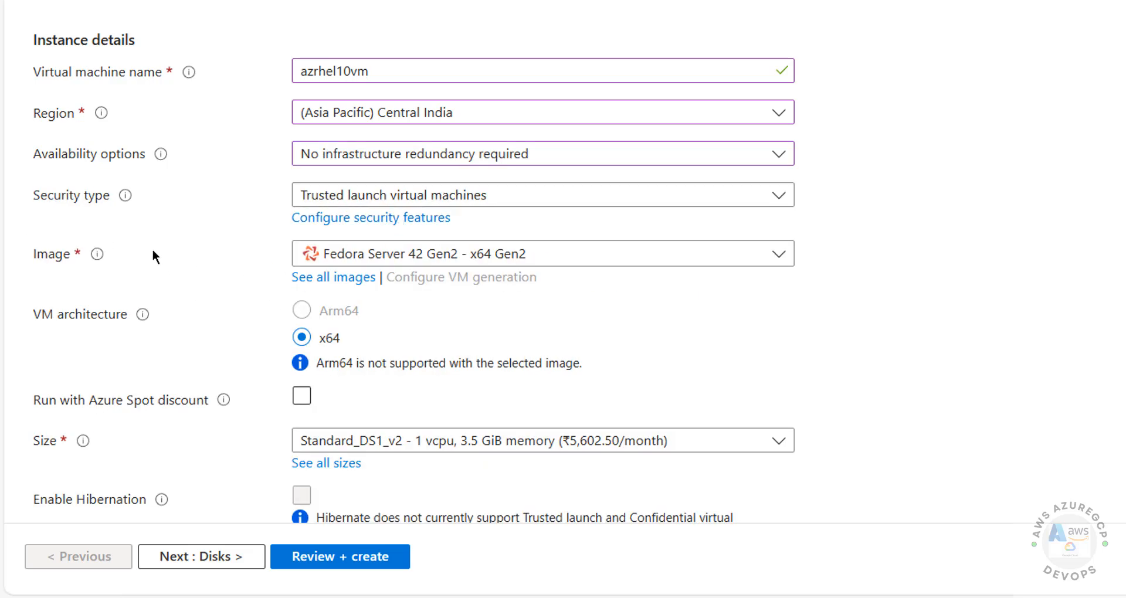
# Set the security type to Standard and the availability options to Availability zone
pyautogui.click(369, 193)
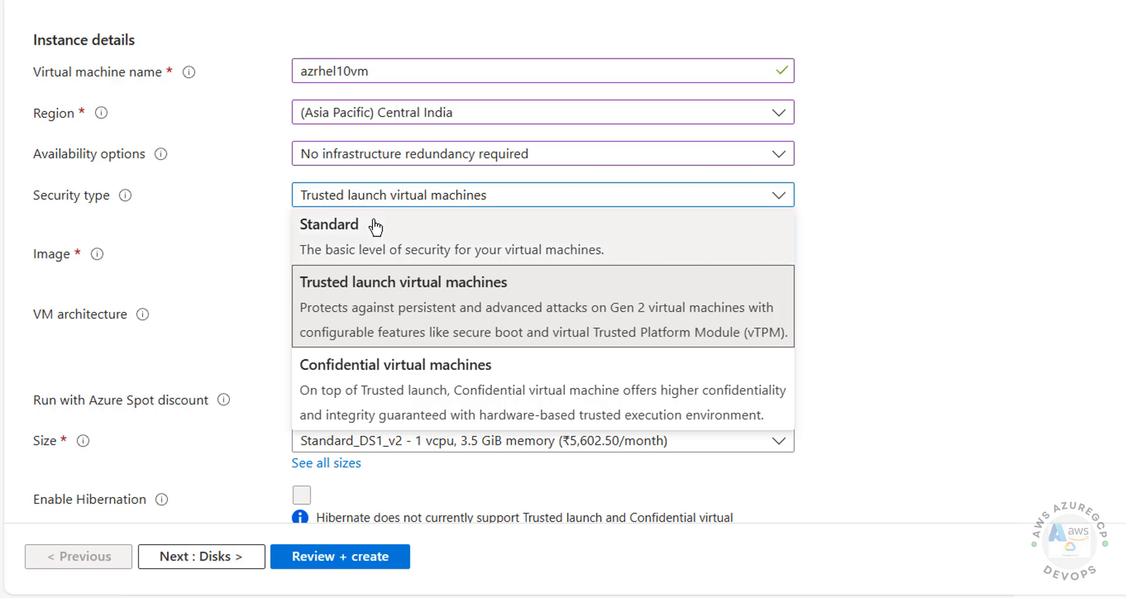
pyautogui.click(376, 226)
pyautogui.click(334, 153)
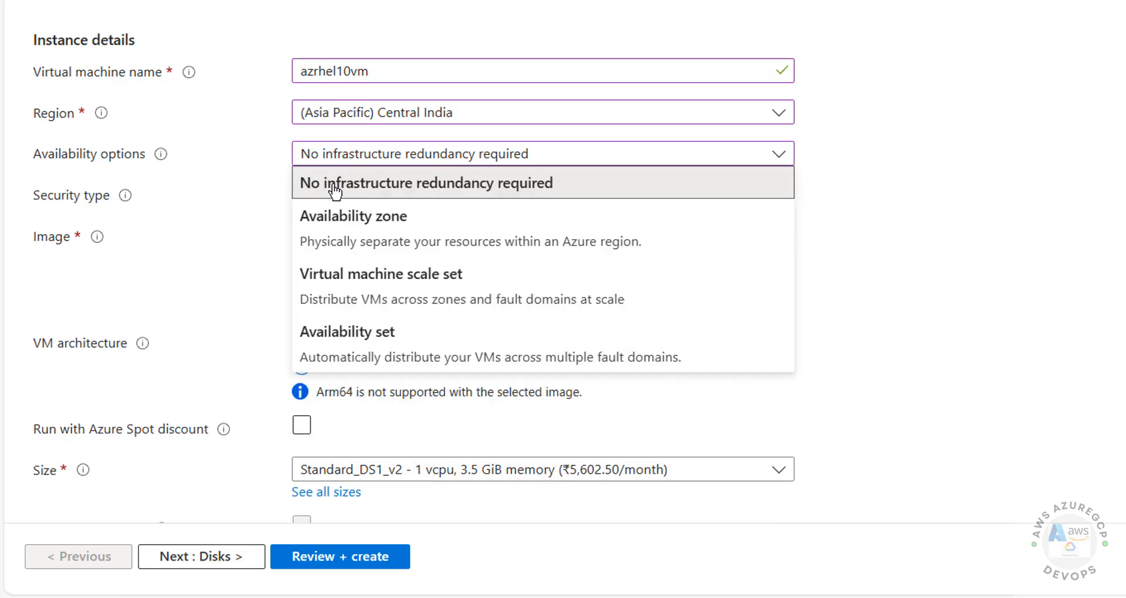
pyautogui.click(337, 223)
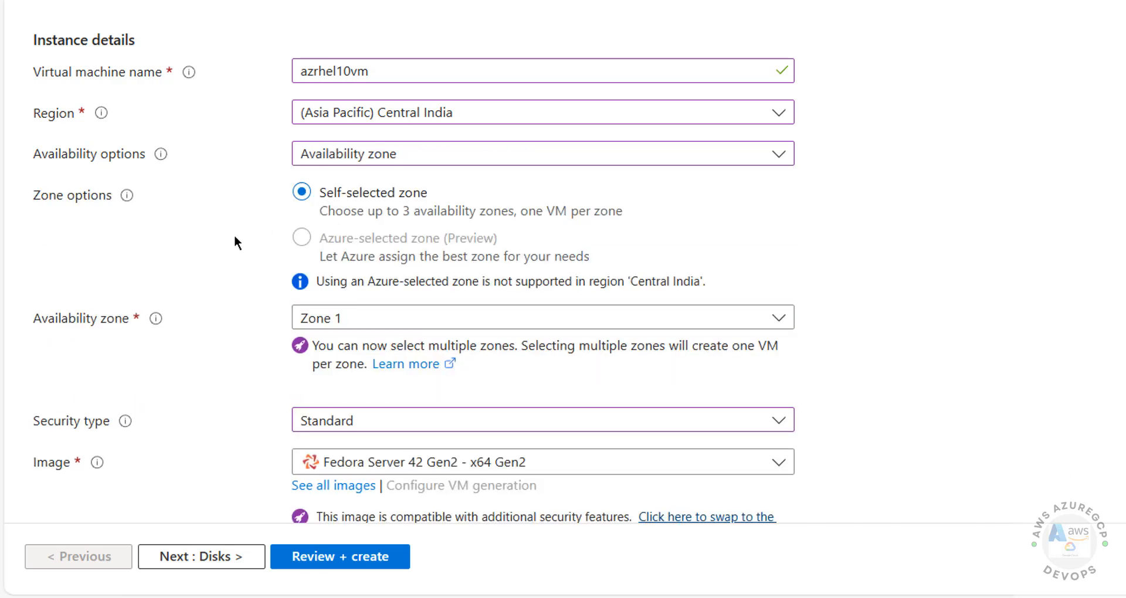
# Try adding Zone 3 and Zone 2 to the availability zone selection, and clear both again
pyautogui.click(410, 317)
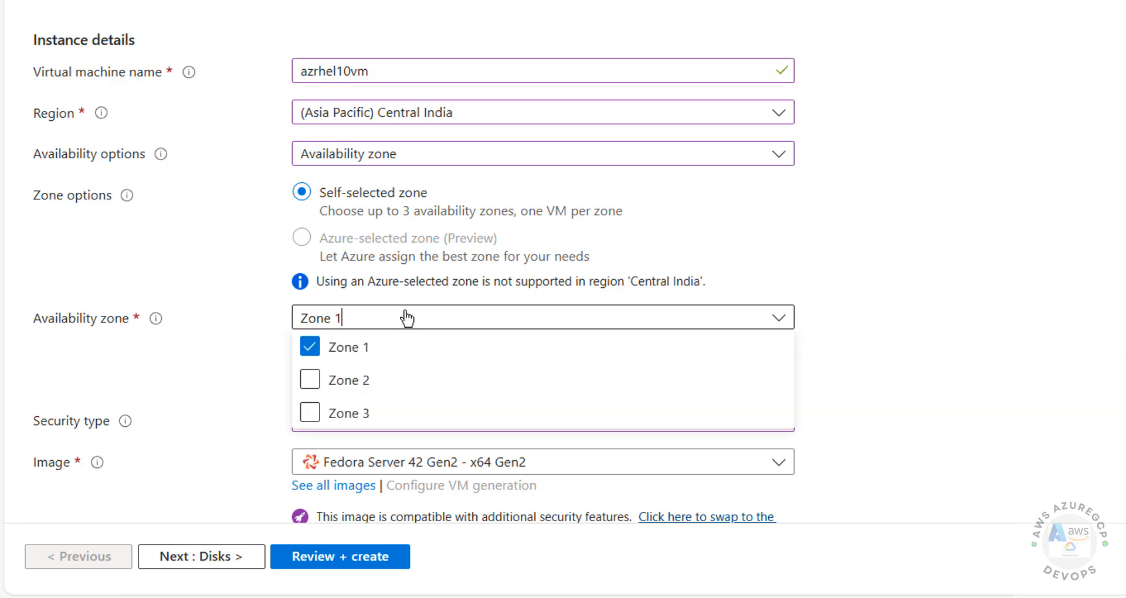
pyautogui.click(343, 414)
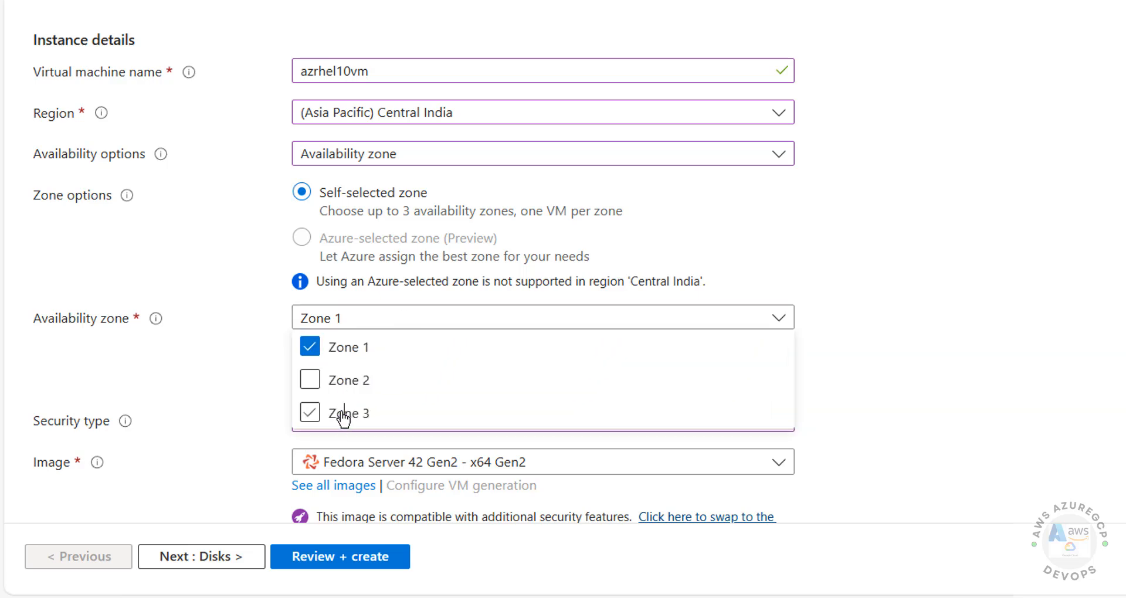
pyautogui.click(360, 419)
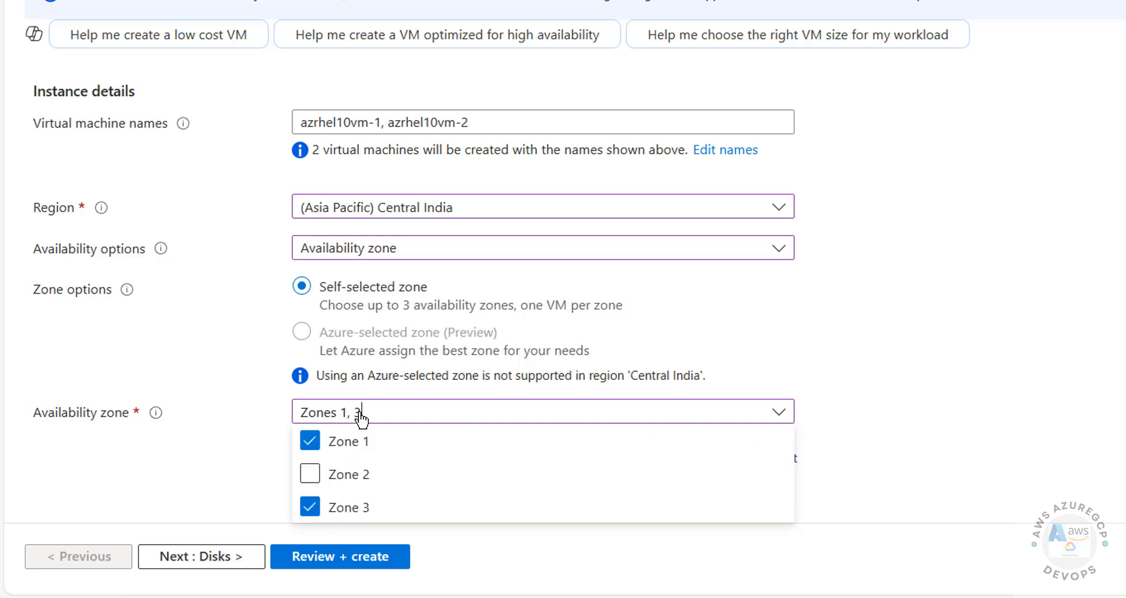
pyautogui.click(344, 474)
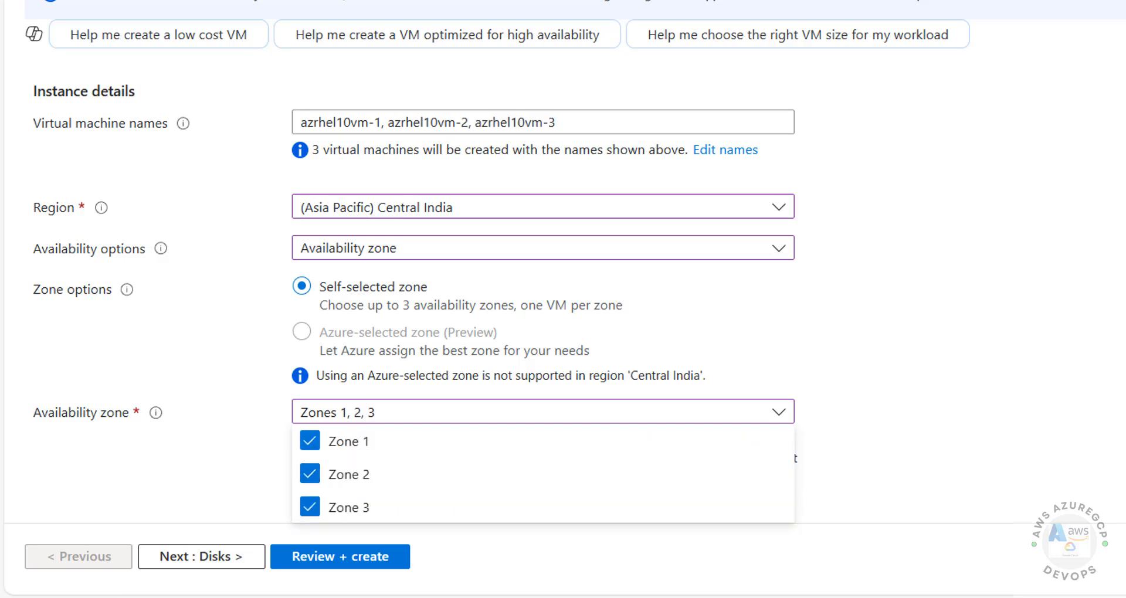
pyautogui.click(343, 474)
pyautogui.click(330, 507)
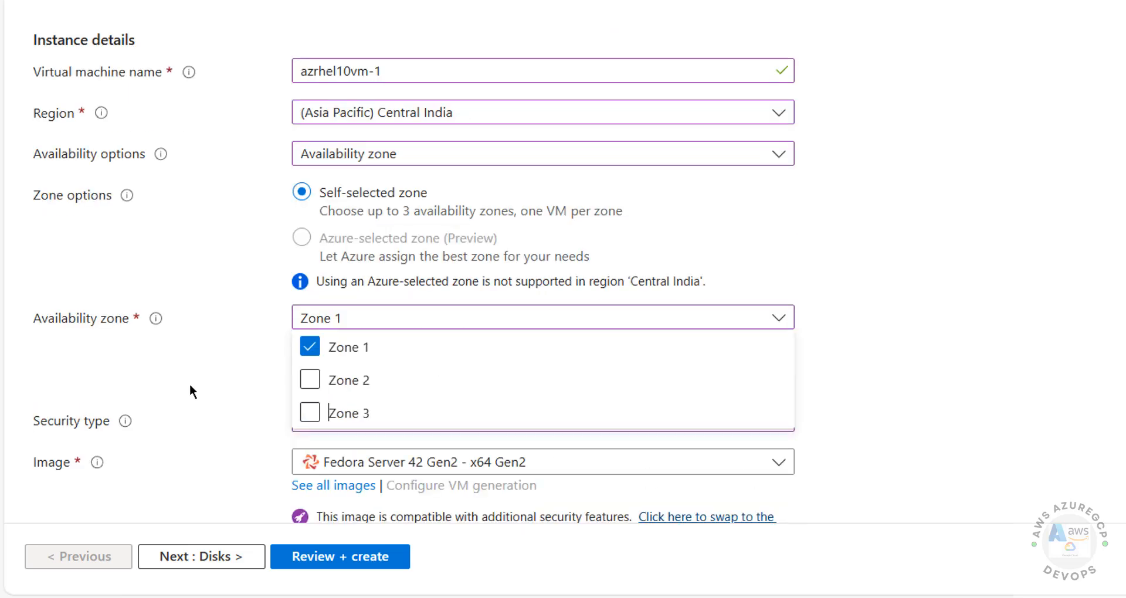
pyautogui.click(189, 370)
# Review the security types offered for the virtual machine without changing the selection
pyautogui.scroll(-3, 189, 368)
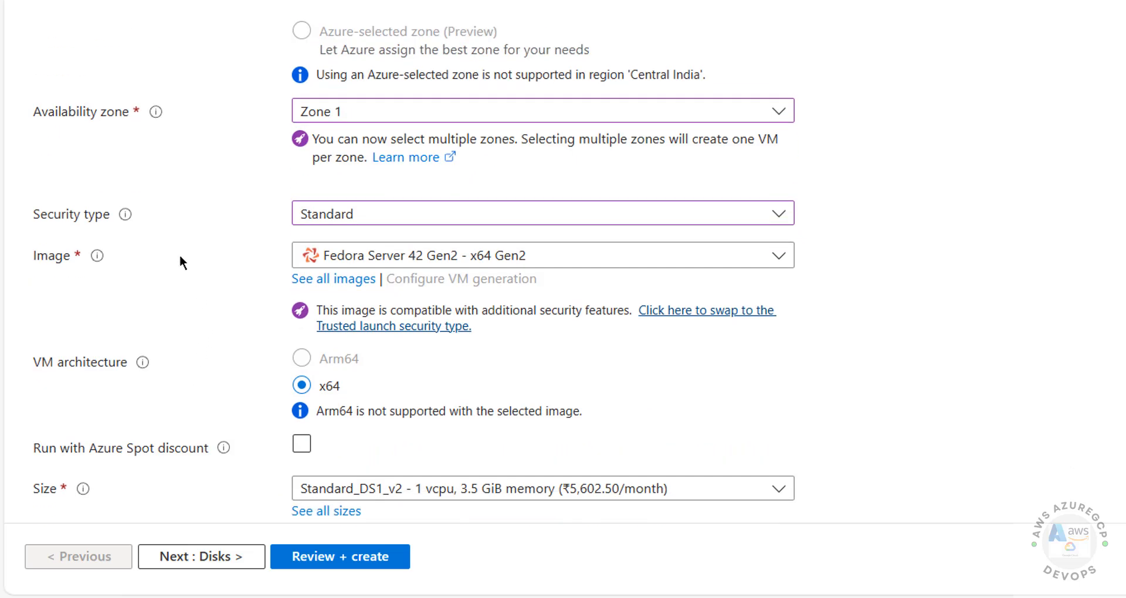
pyautogui.click(352, 219)
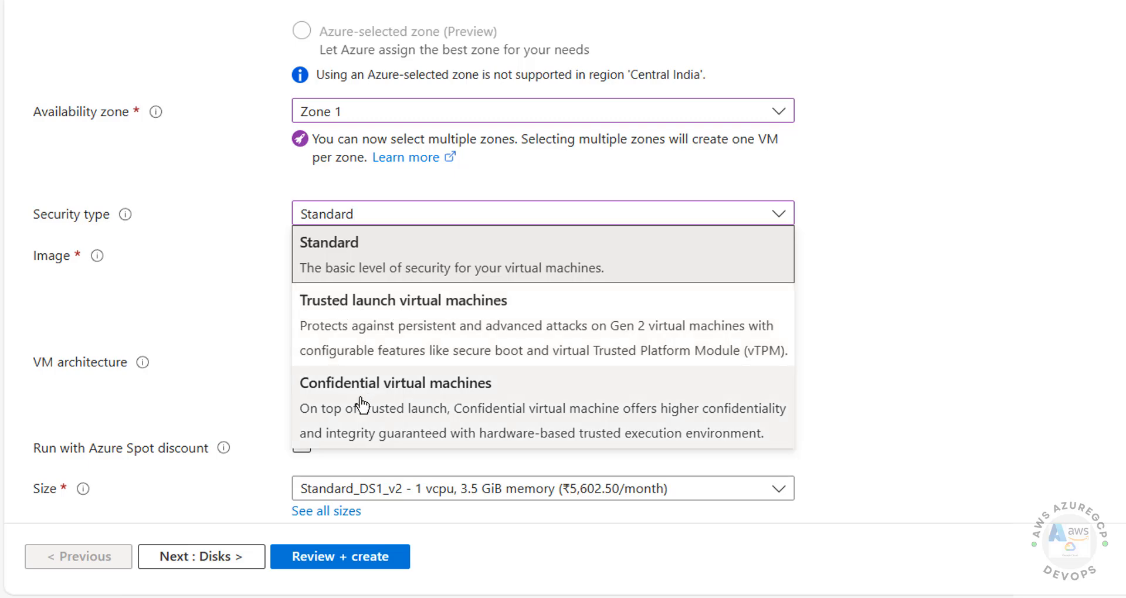
pyautogui.click(258, 309)
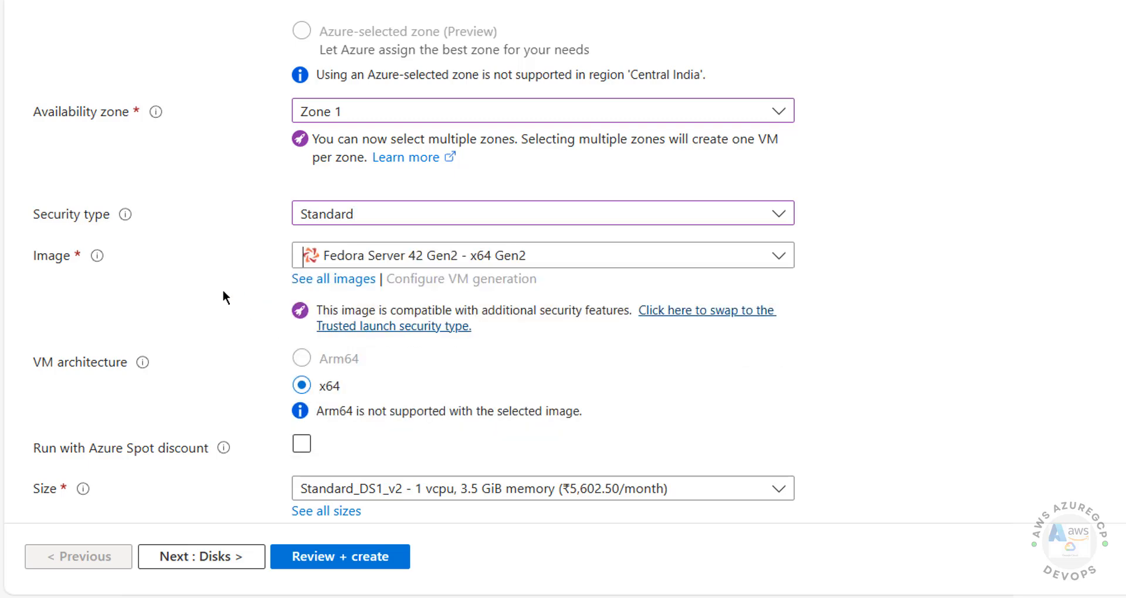
# Set the image to Red Hat Enterprise Linux 10.0 (LVM) - x64 Gen 2 from the full marketplace image list
pyautogui.scroll(-1, 214, 282)
pyautogui.click(296, 161)
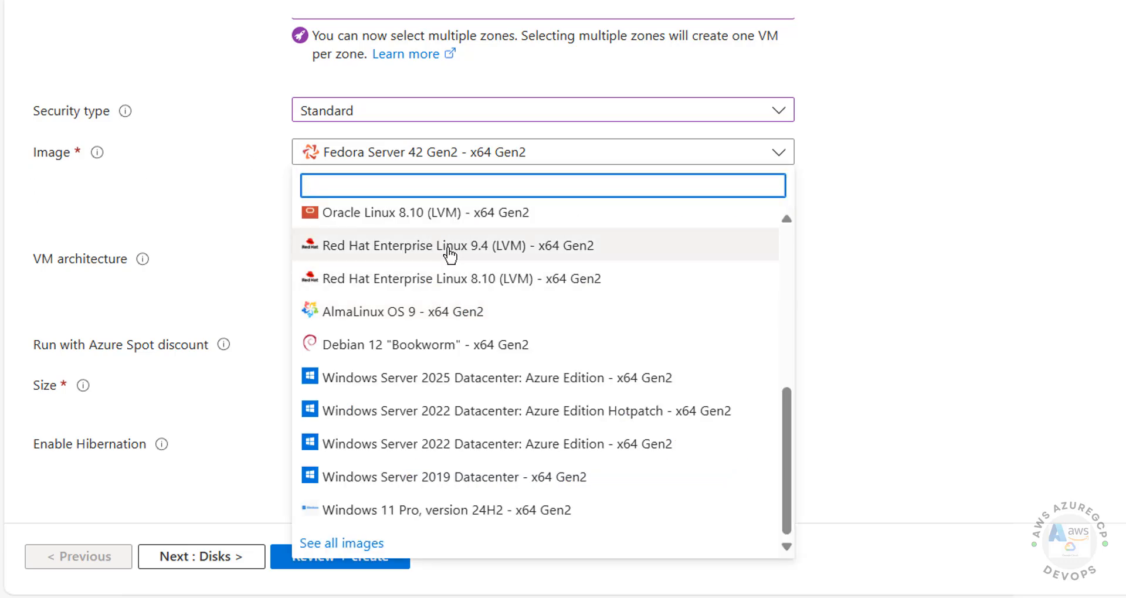
pyautogui.click(188, 211)
pyautogui.click(411, 156)
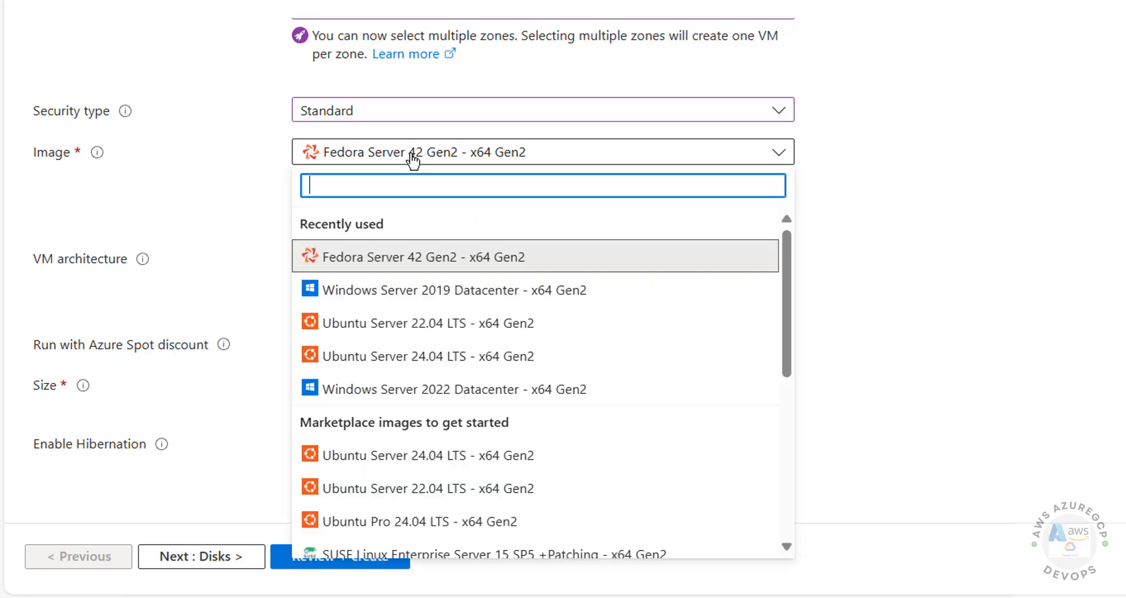
pyautogui.click(376, 259)
pyautogui.click(344, 178)
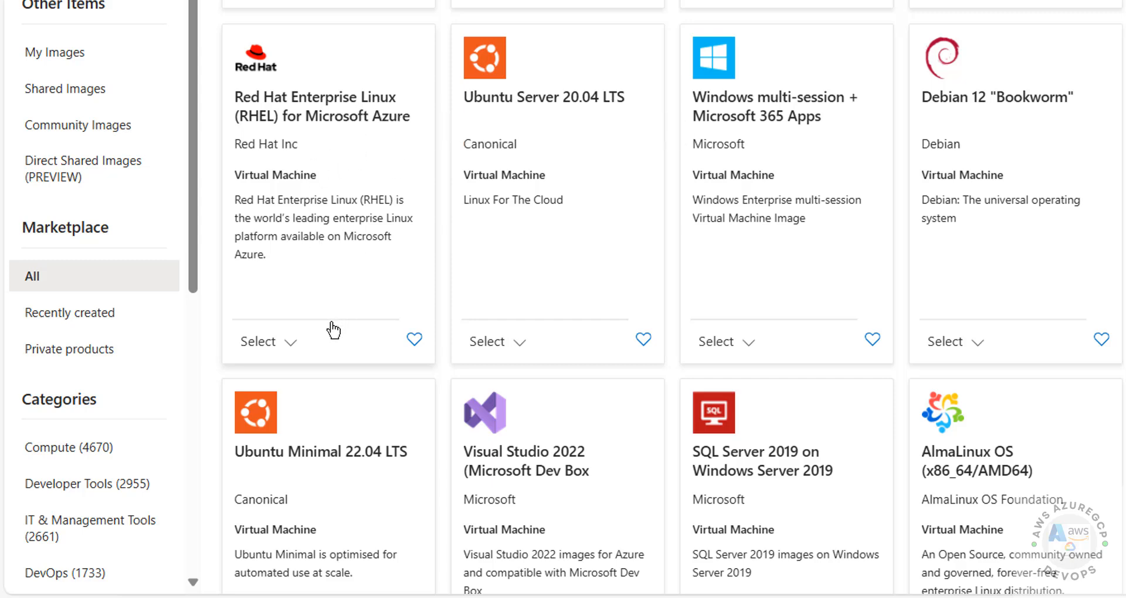
pyautogui.click(299, 358)
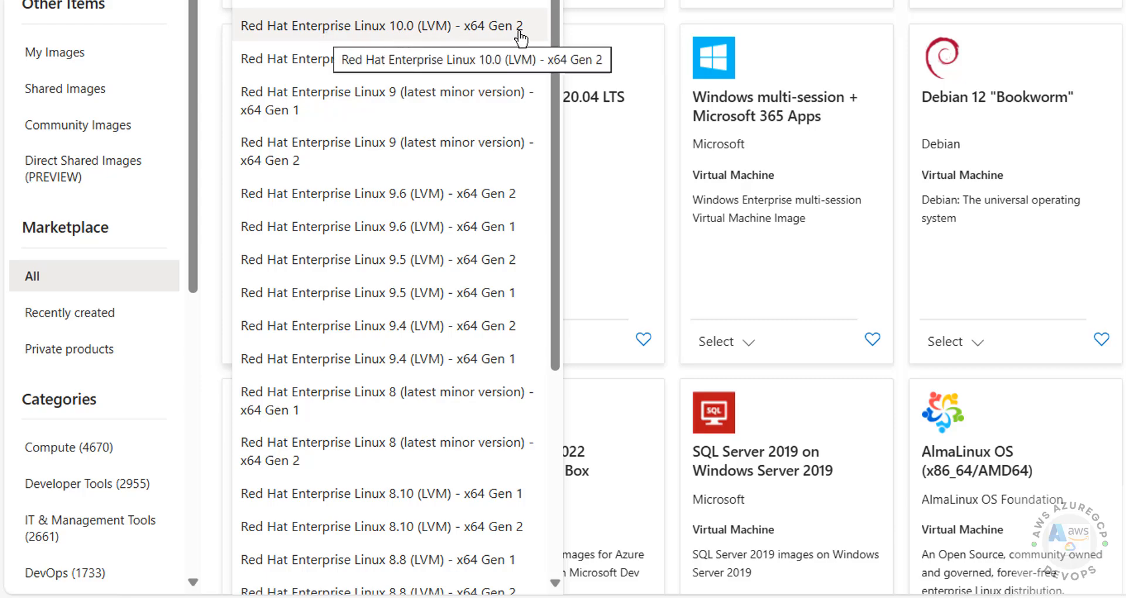
pyautogui.click(480, 37)
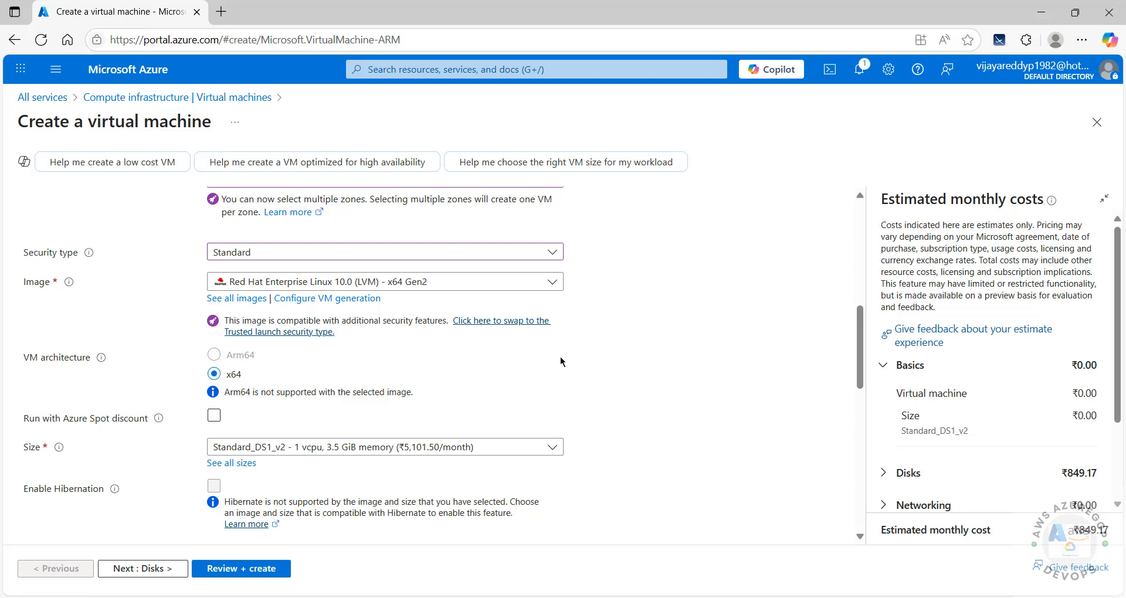
# Try enabling Run with Azure Spot discount and clear it again
pyautogui.scroll(-1, 352, 365)
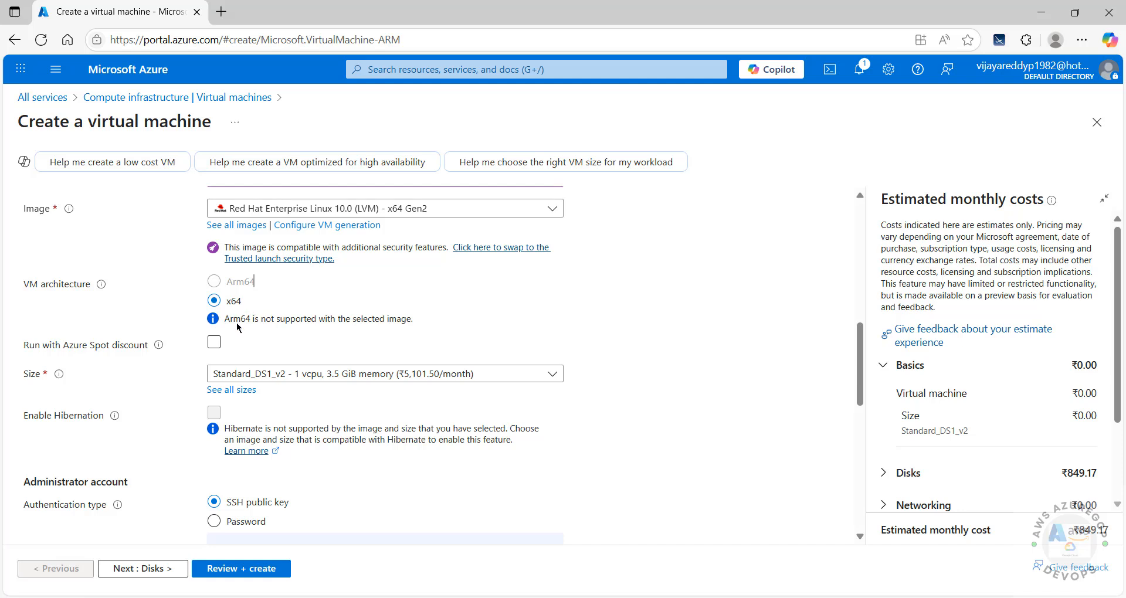
pyautogui.scroll(-2, 175, 380)
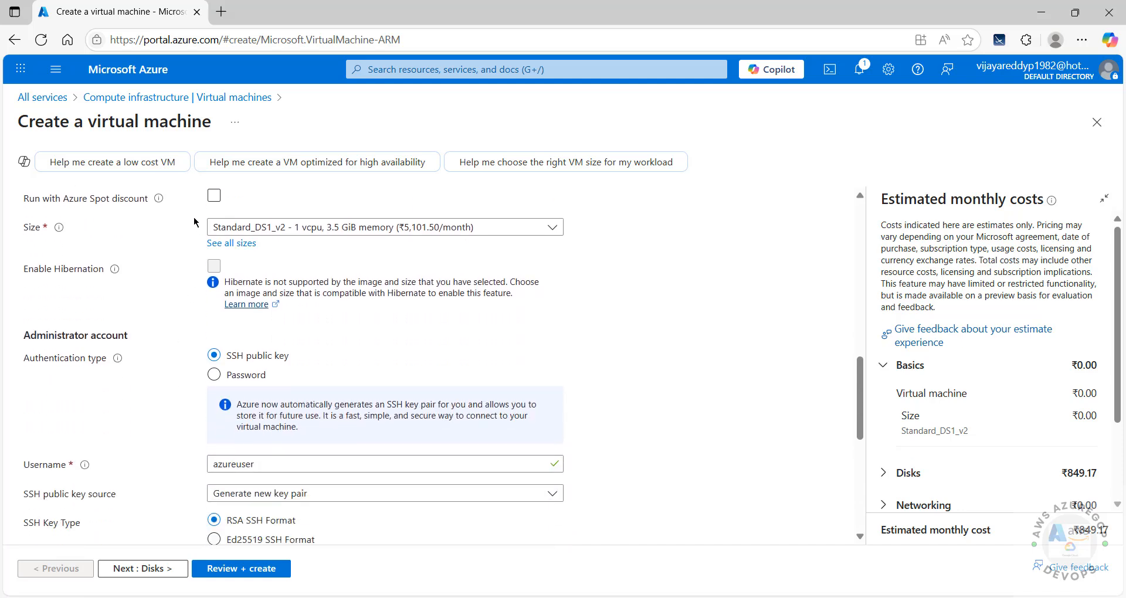
pyautogui.click(214, 197)
pyautogui.click(214, 197)
# Review the offered VM sizes and select Standard_DS1_v2 with 1 vcpu and 3.5 GiB memory
pyautogui.click(277, 229)
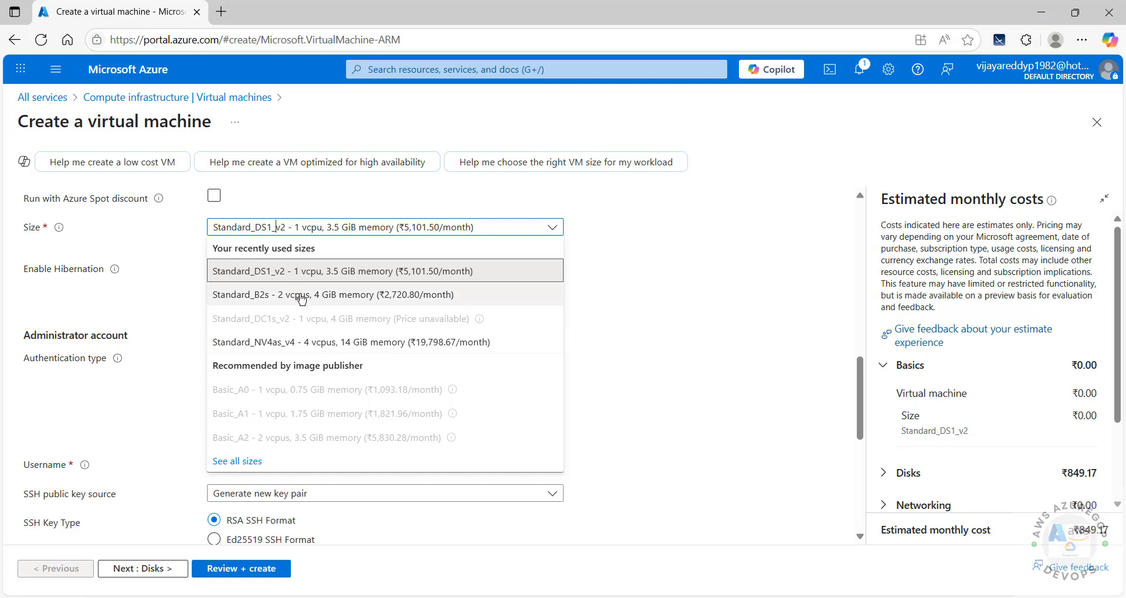
pyautogui.scroll(-3, 320, 369)
pyautogui.scroll(3, 327, 388)
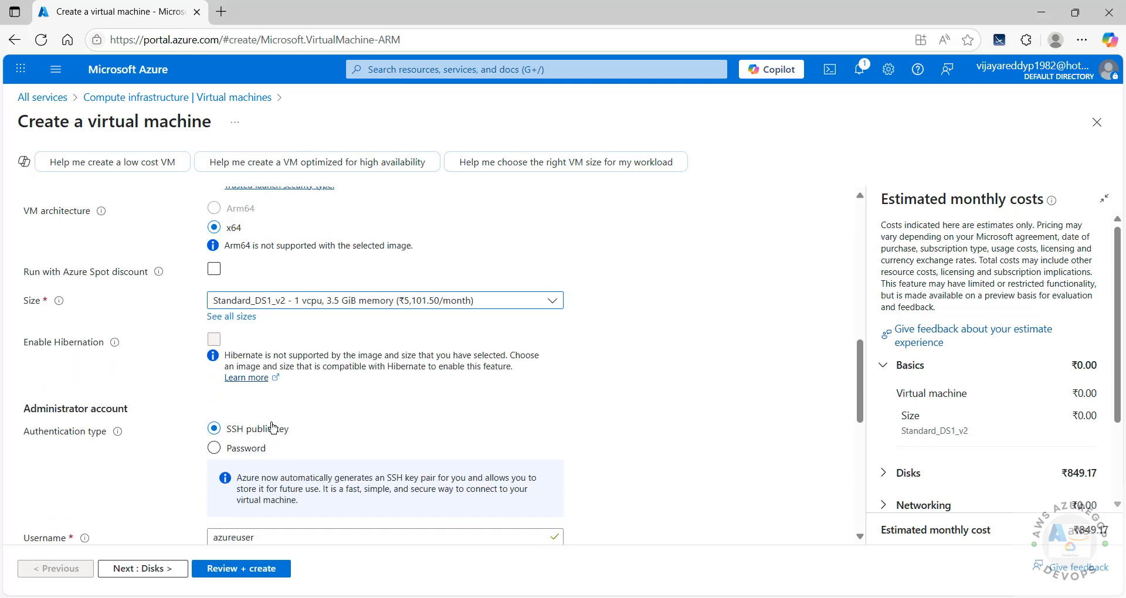
pyautogui.click(280, 302)
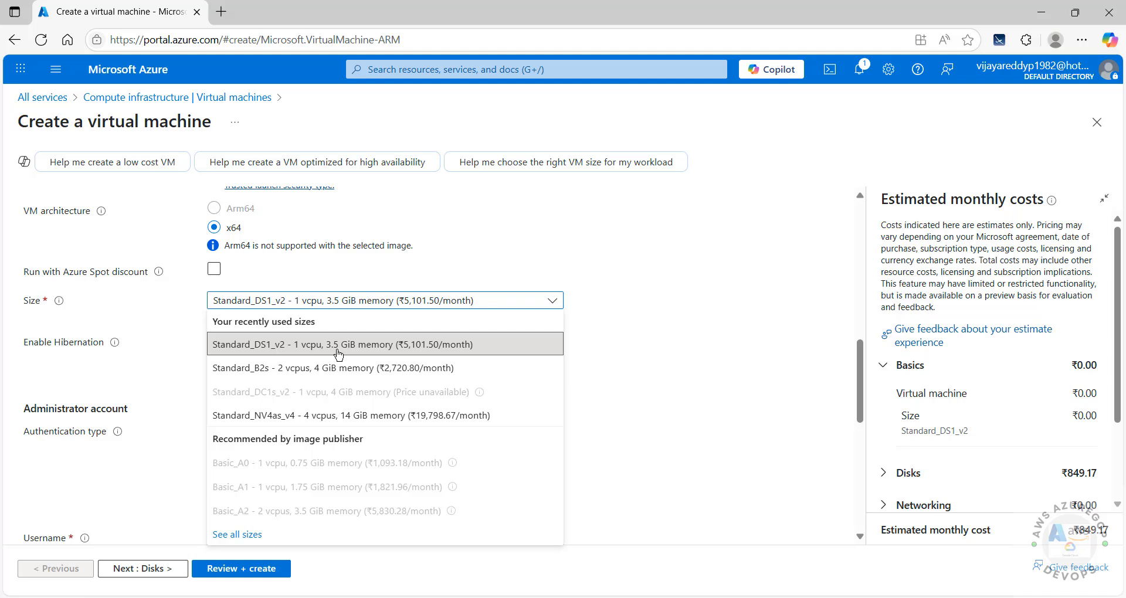
pyautogui.click(338, 345)
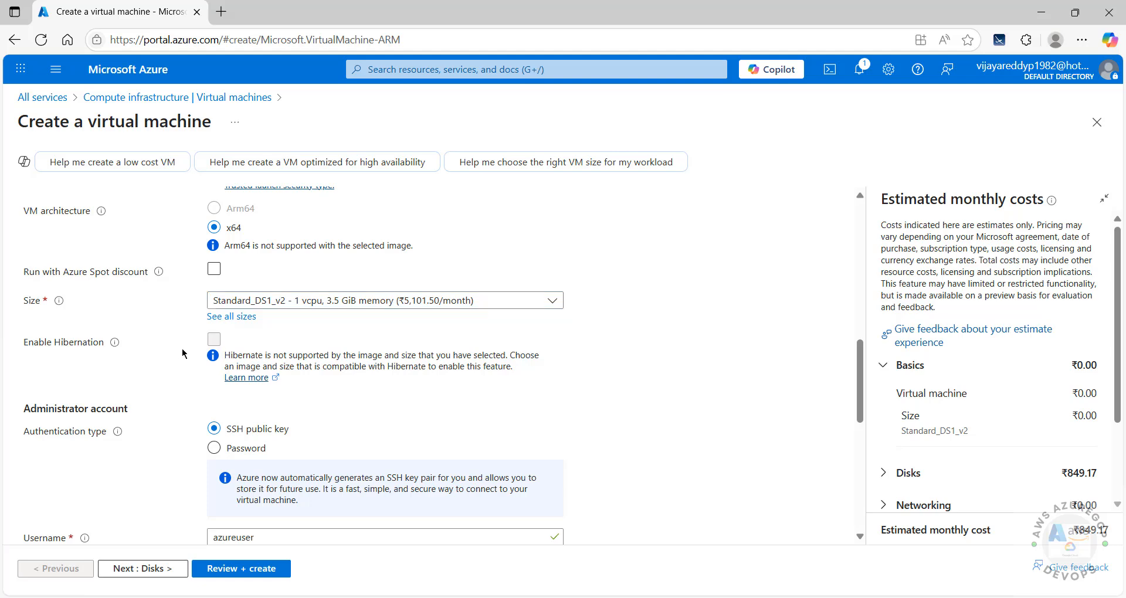
# Set the administrator account's authentication type to Password and the username to azadminrhel
pyautogui.scroll(-2, 186, 347)
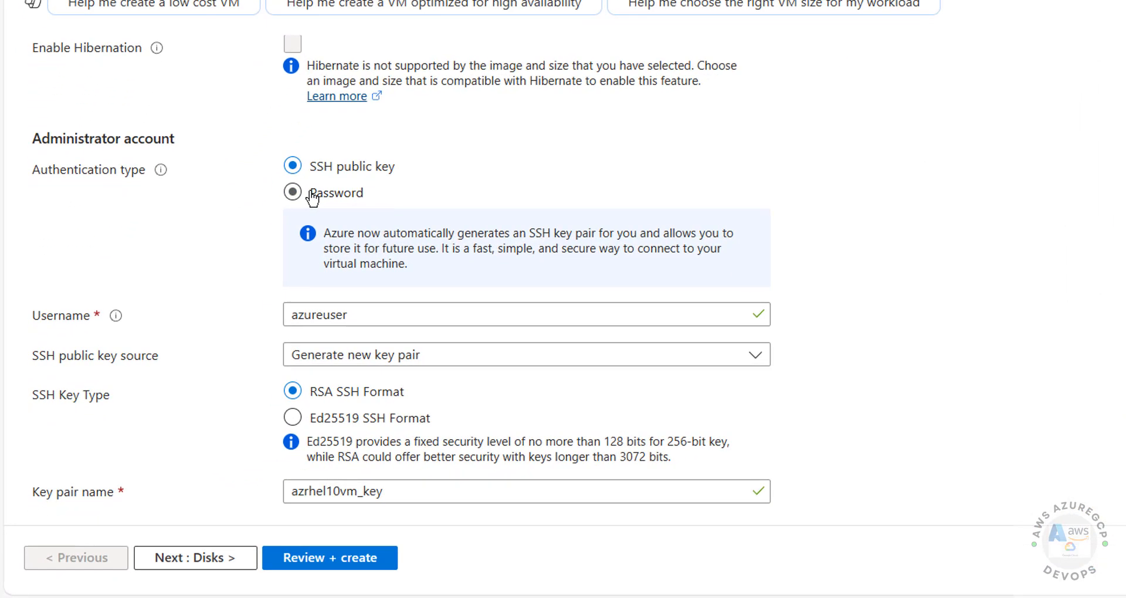
pyautogui.click(313, 198)
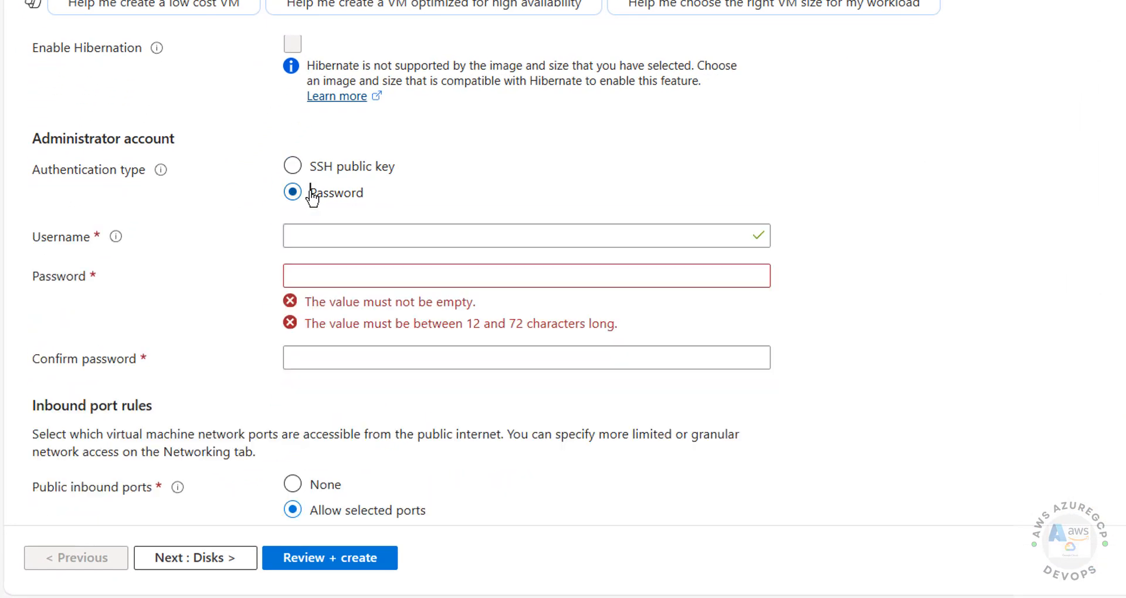
pyautogui.click(389, 241)
pyautogui.write('azadmi')
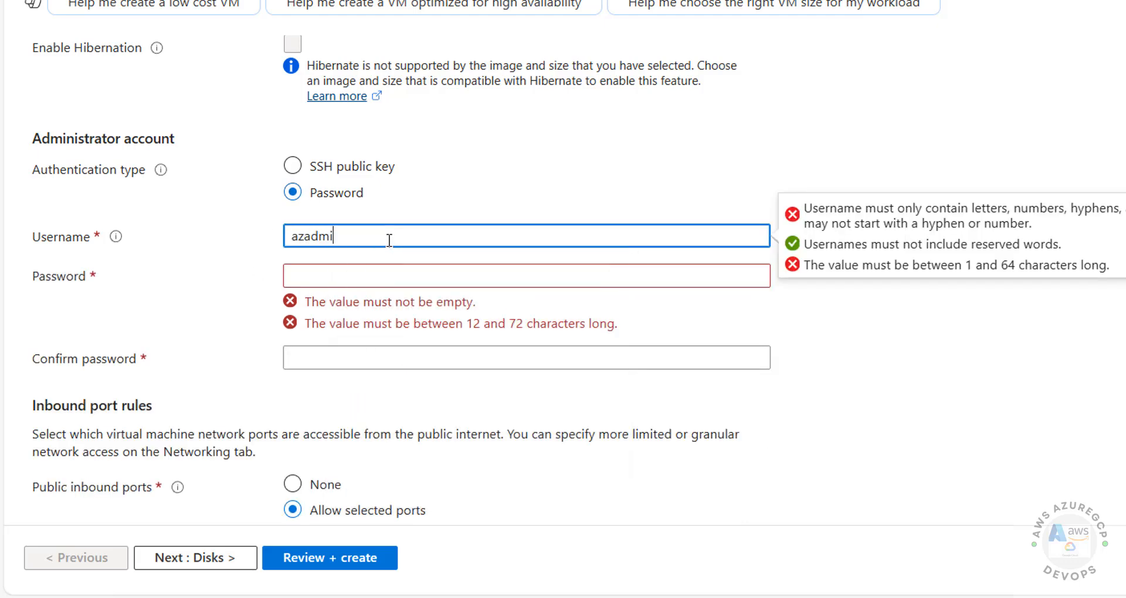
pyautogui.write('nrhel')
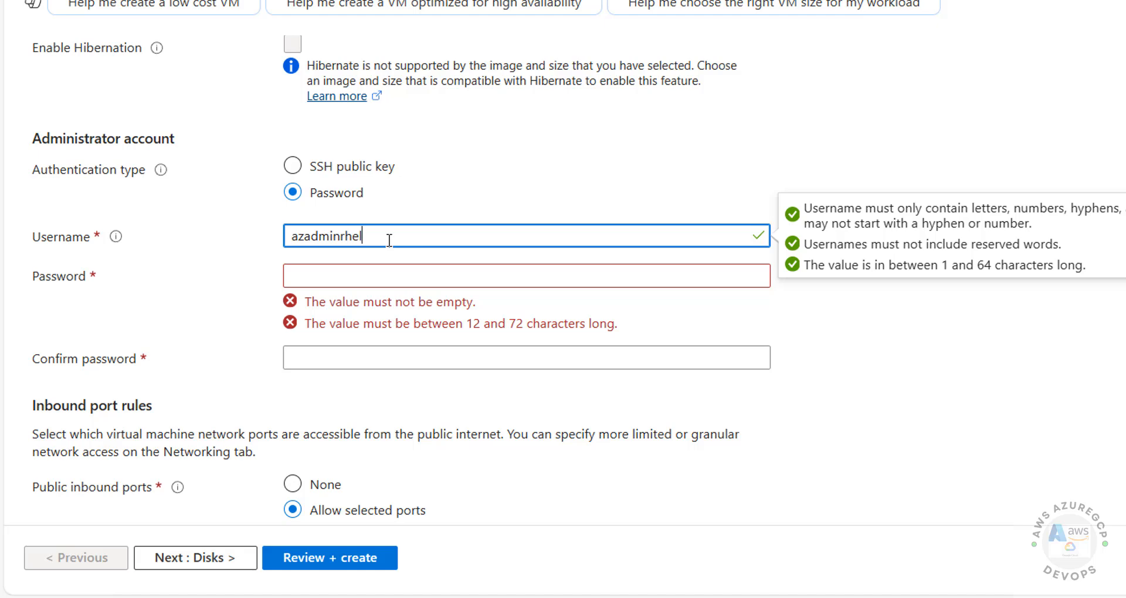
# Enter the administrator account password and repeat it in the Confirm password field
pyautogui.click(382, 266)
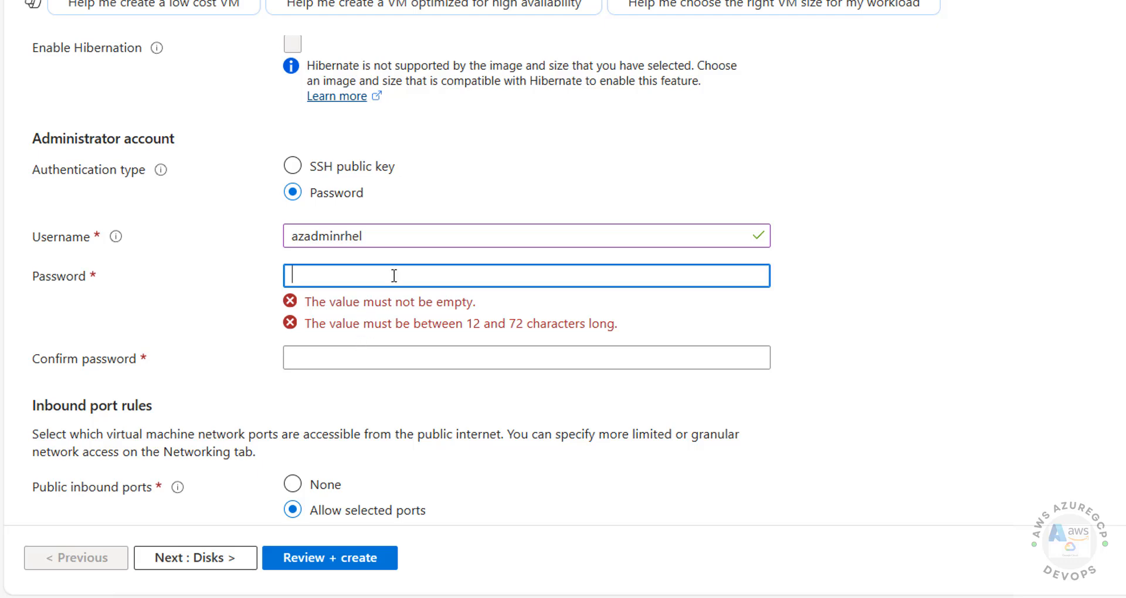
pyautogui.write('•••••••••••')
pyautogui.press('Tab')
pyautogui.write('••••')
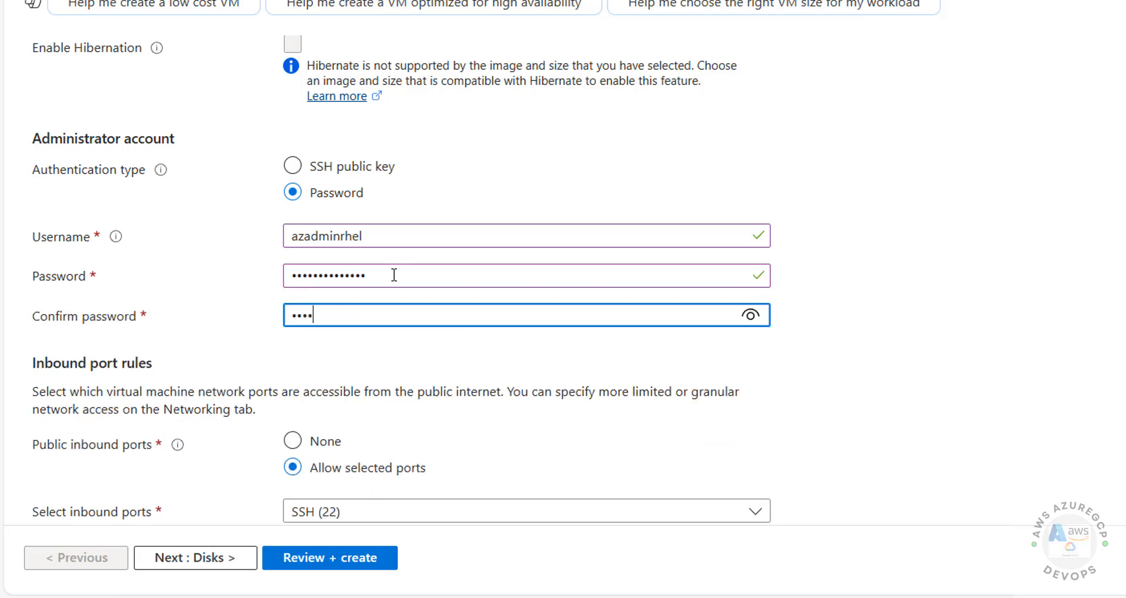
pyautogui.write('••••••')
# Allow public inbound ports HTTP (80) and HTTPS (443) in addition to SSH (22)
pyautogui.scroll(-4, 282, 338)
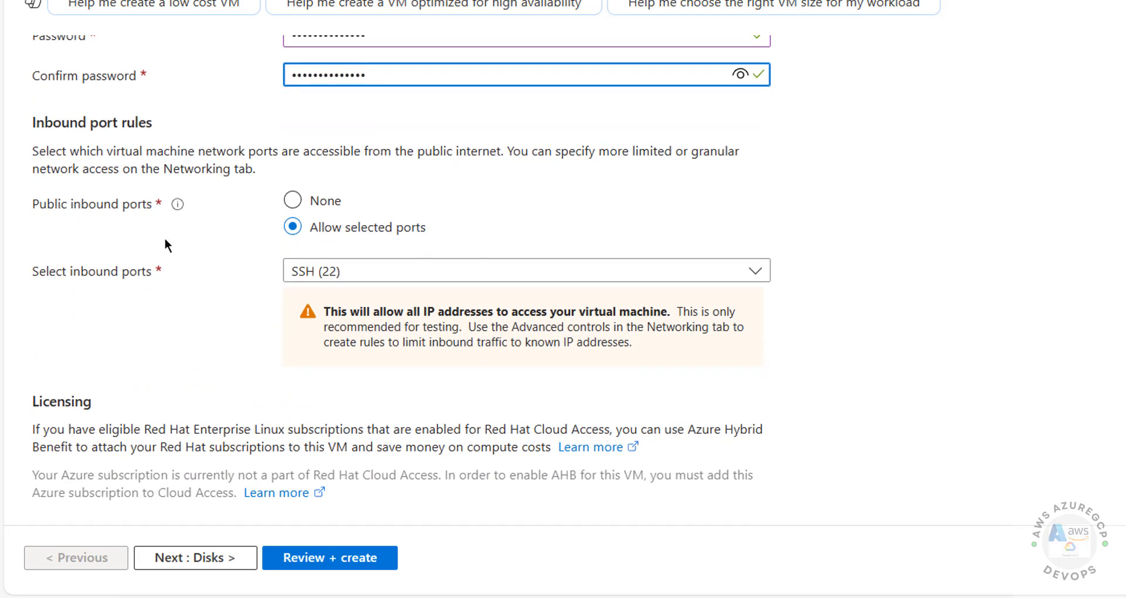
pyautogui.click(292, 202)
pyautogui.click(371, 270)
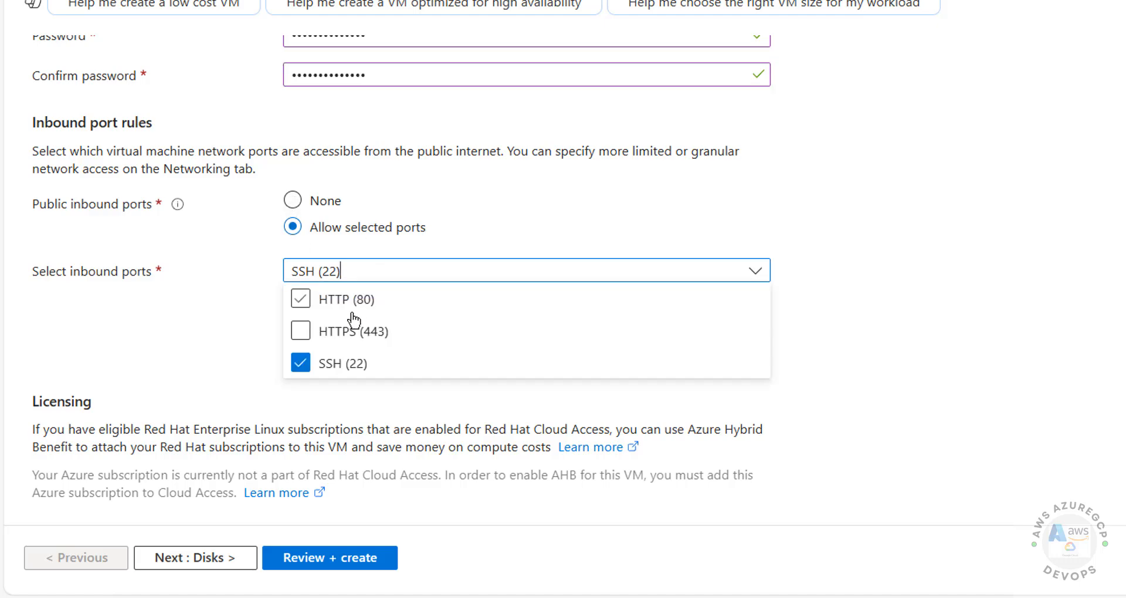
pyautogui.click(301, 330)
pyautogui.click(302, 299)
pyautogui.click(249, 314)
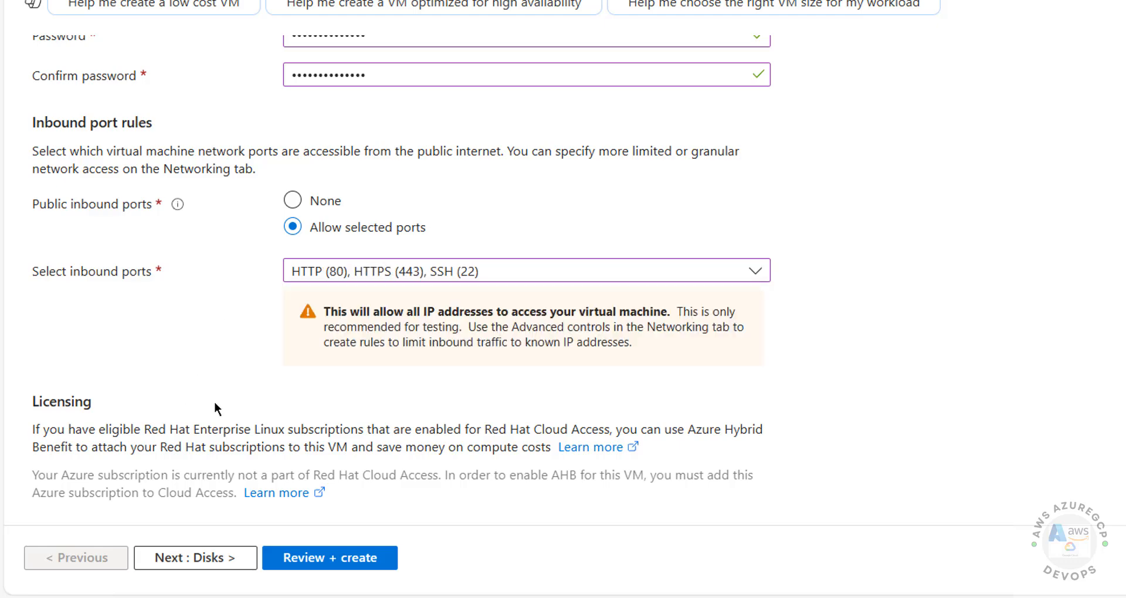
# Continue to the Disks settings, try the 2 TiB (P40) OS disk size and reset it to Image default (64 GiB)
pyautogui.click(184, 555)
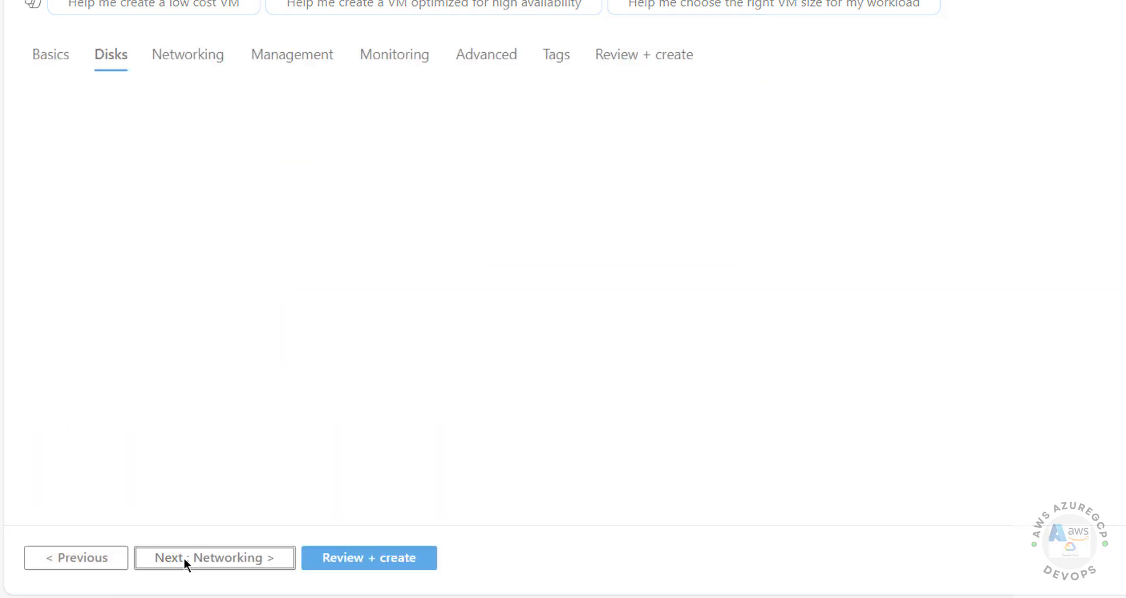
pyautogui.scroll(-5, 208, 234)
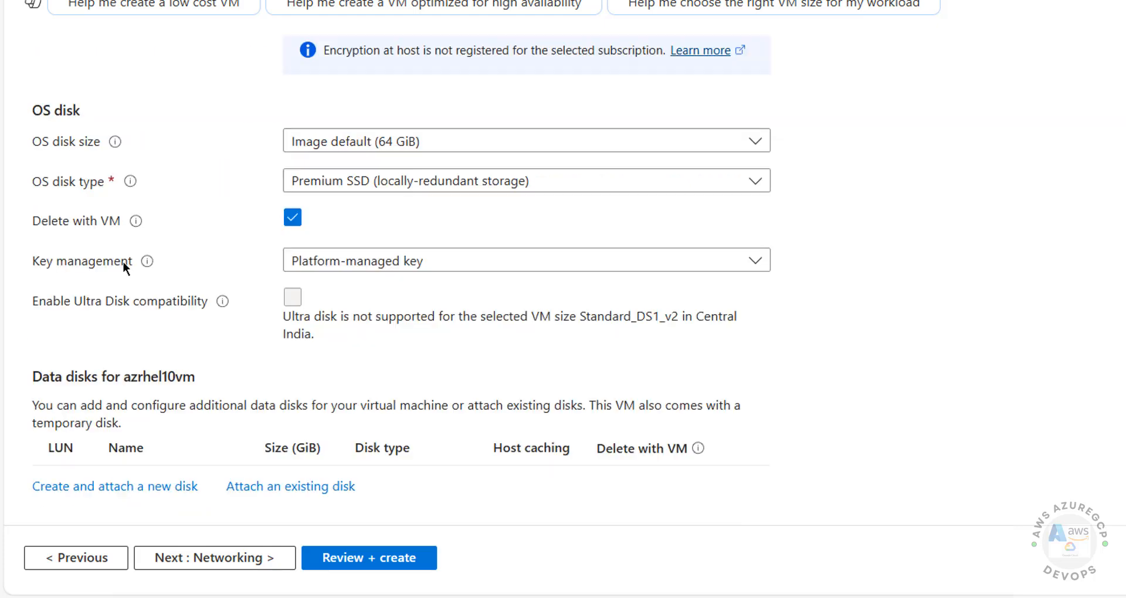
pyautogui.click(357, 80)
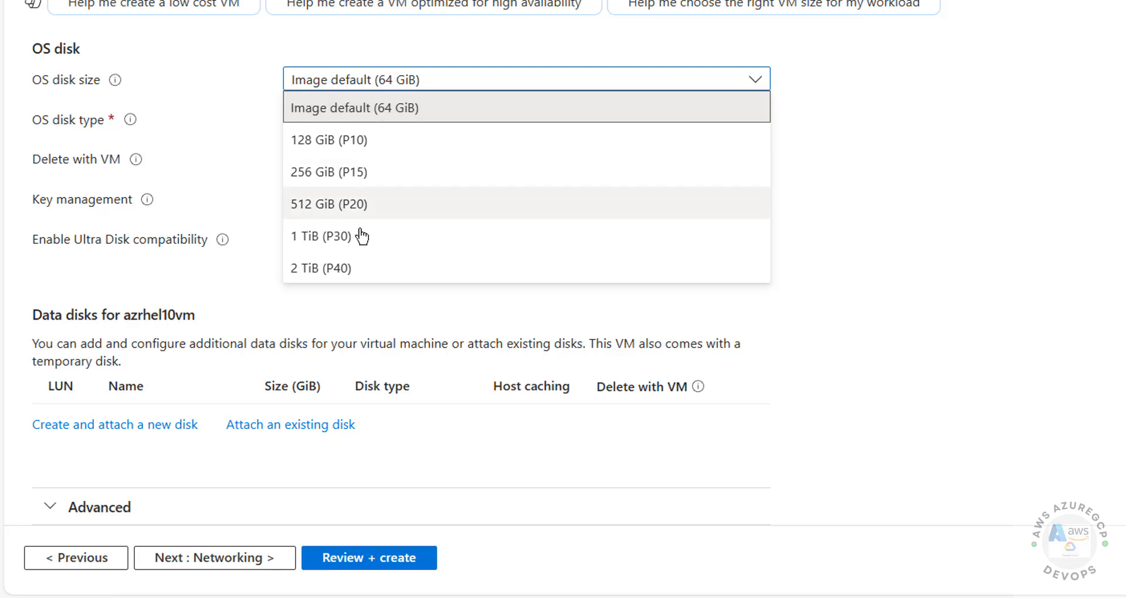
pyautogui.click(338, 269)
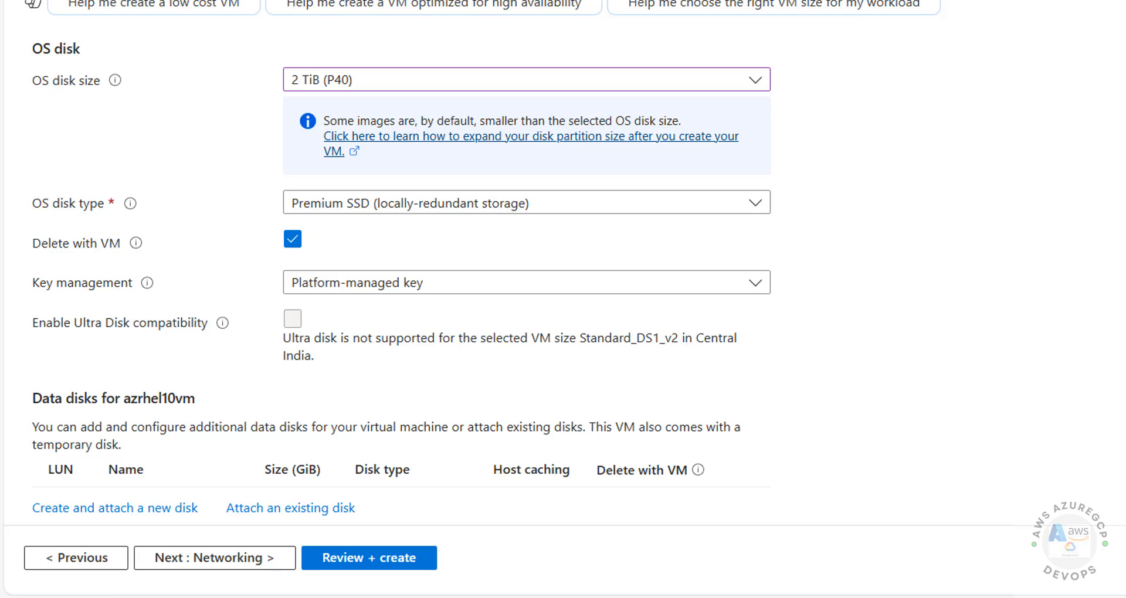
pyautogui.click(364, 84)
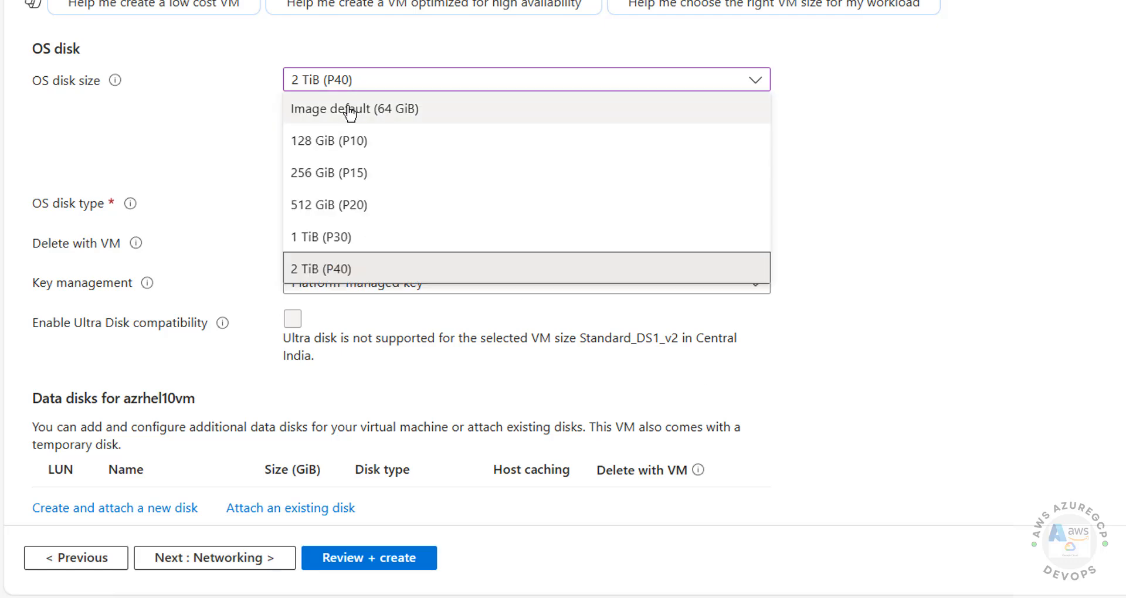
pyautogui.click(350, 113)
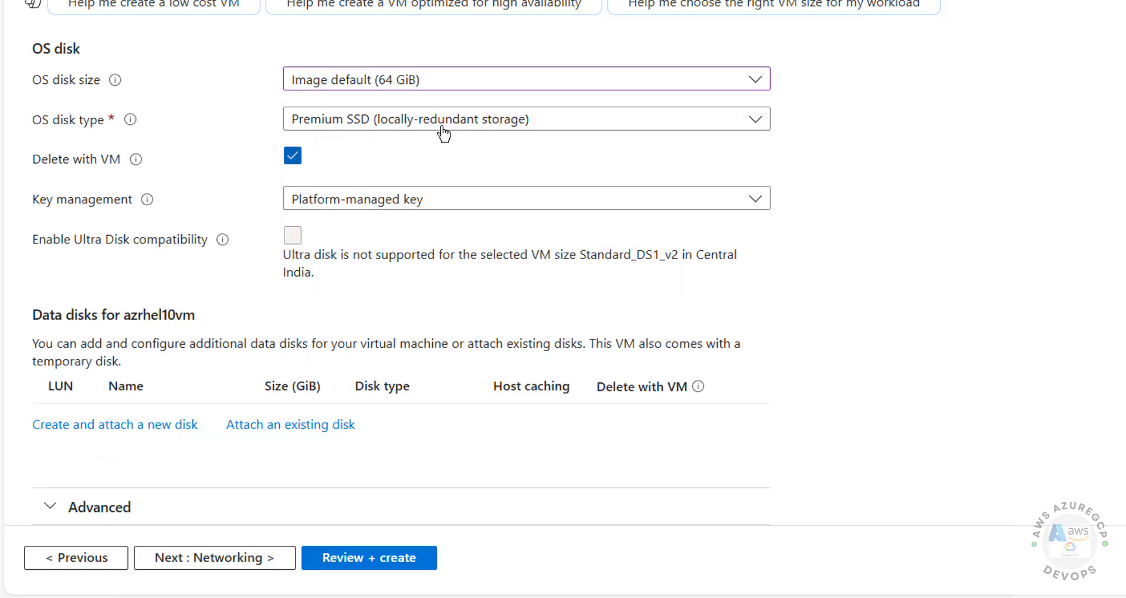
# Set the OS disk type to Standard SSD (locally-redundant storage) and keep Platform-managed key as the key management
pyautogui.click(466, 121)
pyautogui.click(371, 258)
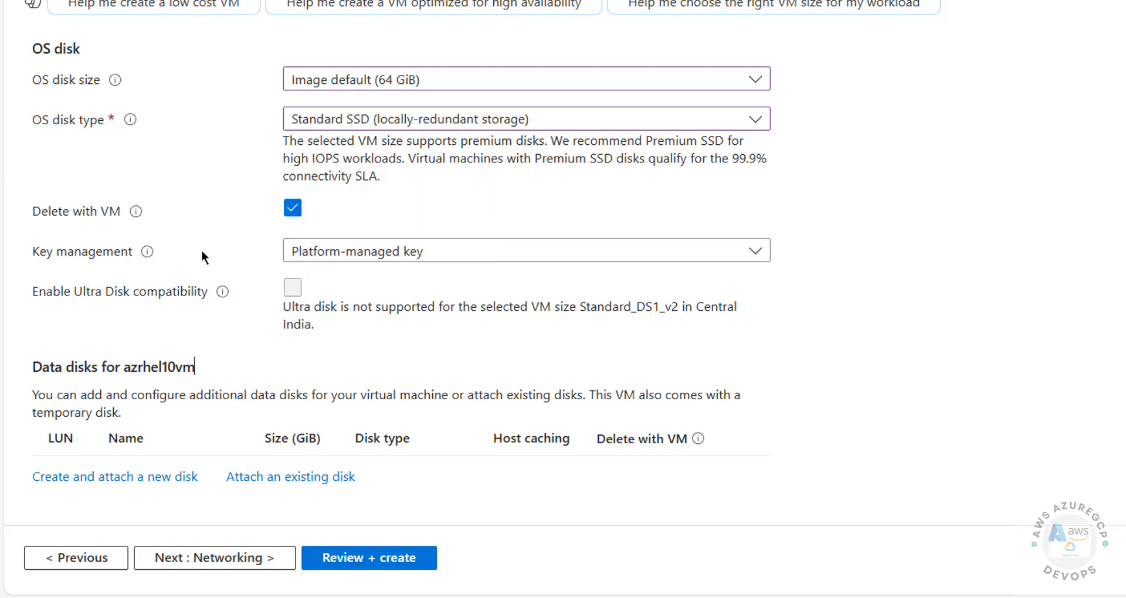
pyautogui.click(446, 251)
pyautogui.click(446, 251)
pyautogui.scroll(-1, 219, 334)
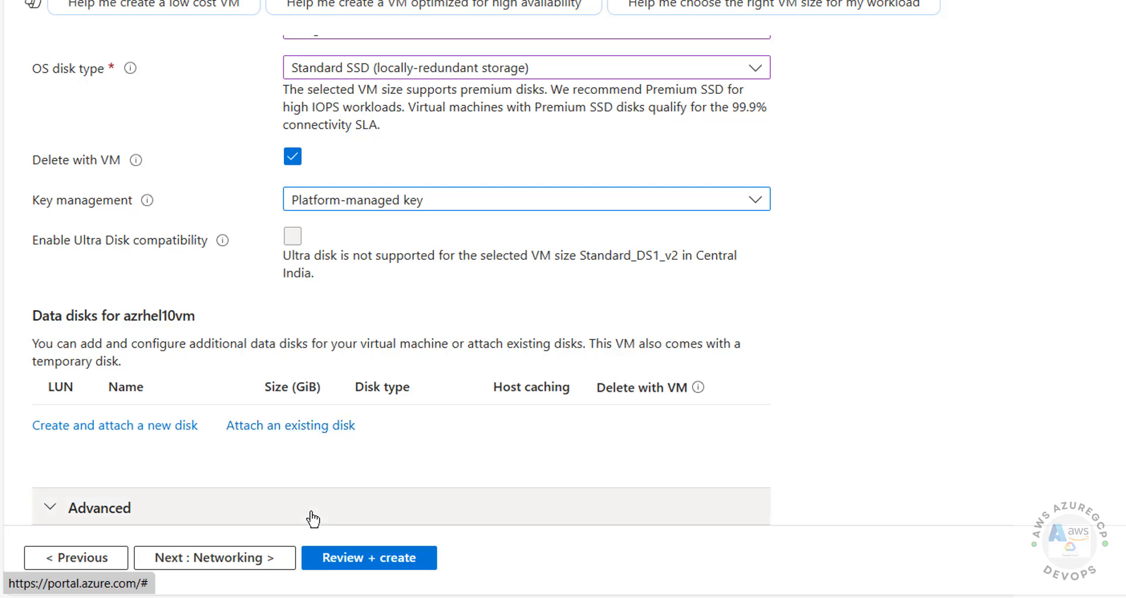
# Continue to the Networking settings and review the virtual network and subnet choices without changing them
pyautogui.click(256, 565)
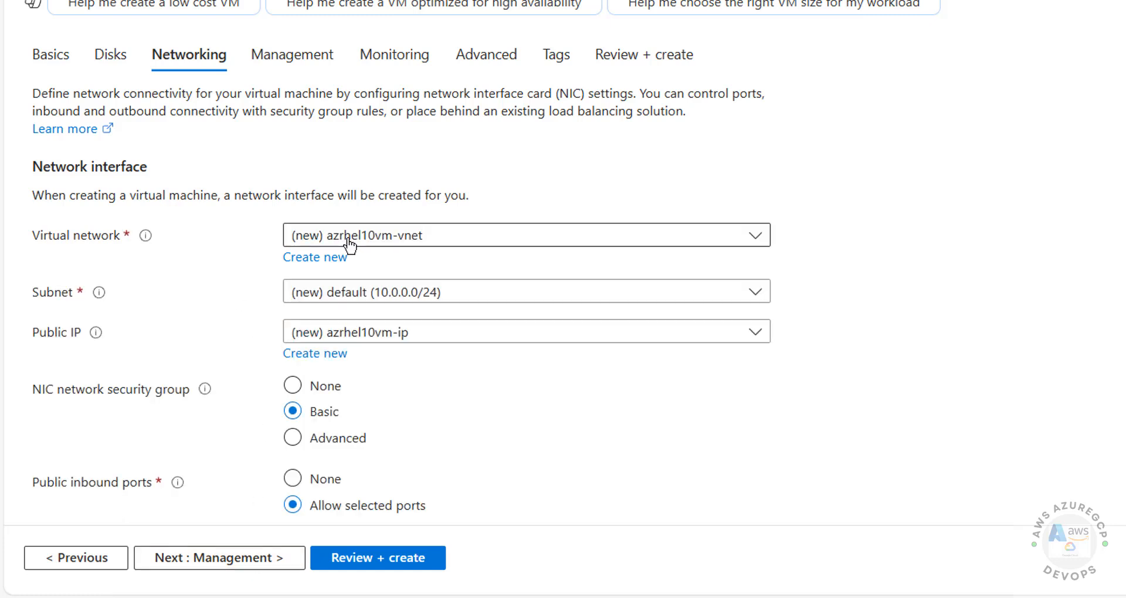
pyautogui.click(348, 241)
pyautogui.click(349, 240)
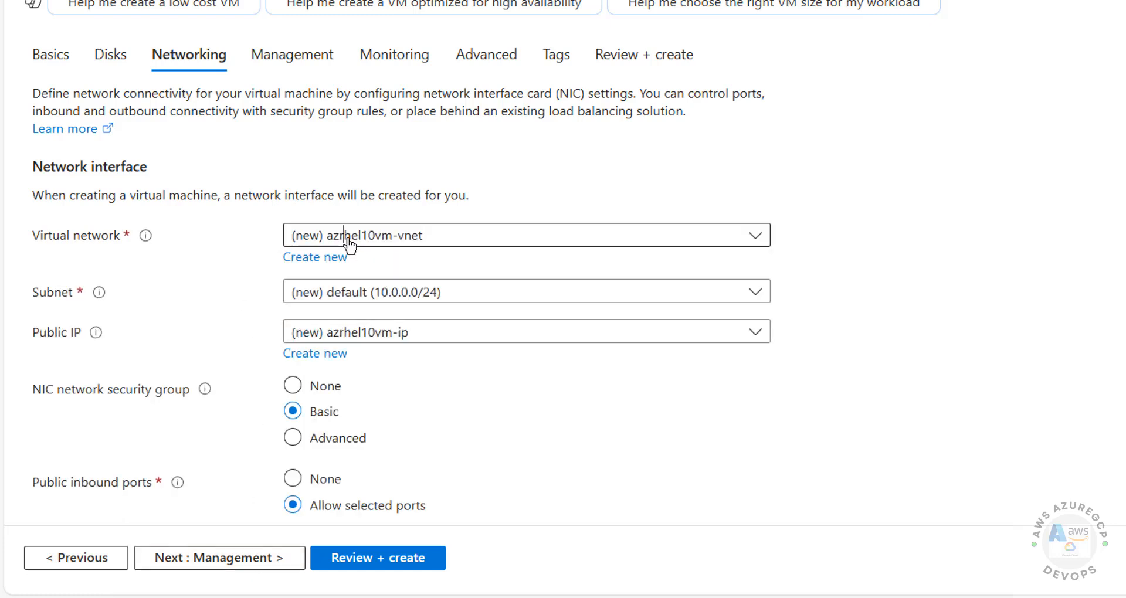
pyautogui.click(440, 292)
pyautogui.click(440, 369)
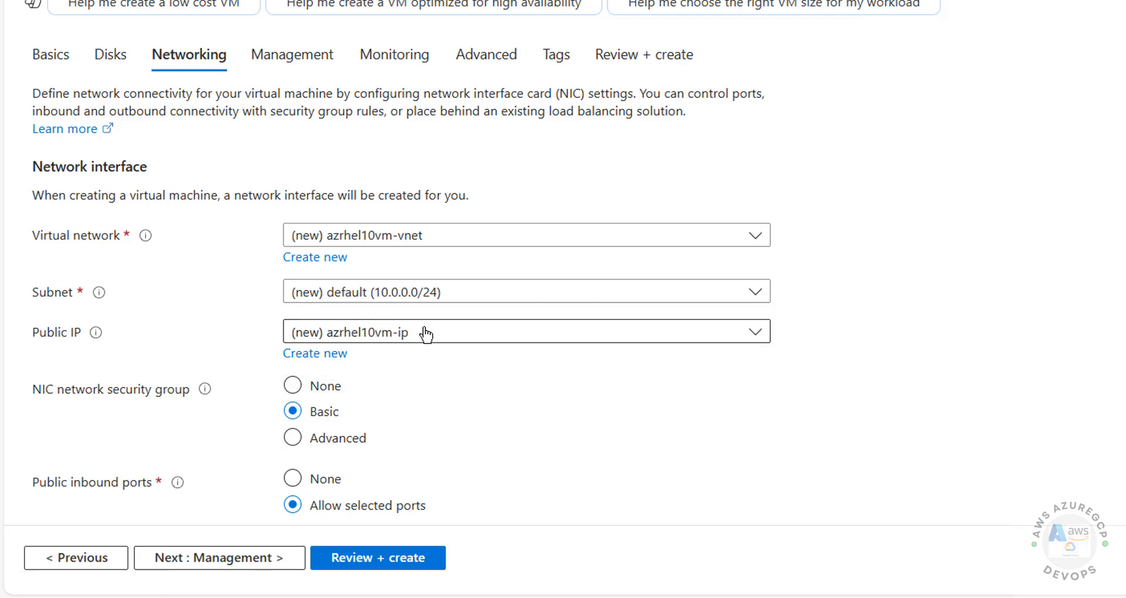
# Try setting the public IP to None and restore the new azrhel10vm-ip address
pyautogui.click(382, 337)
pyautogui.click(370, 399)
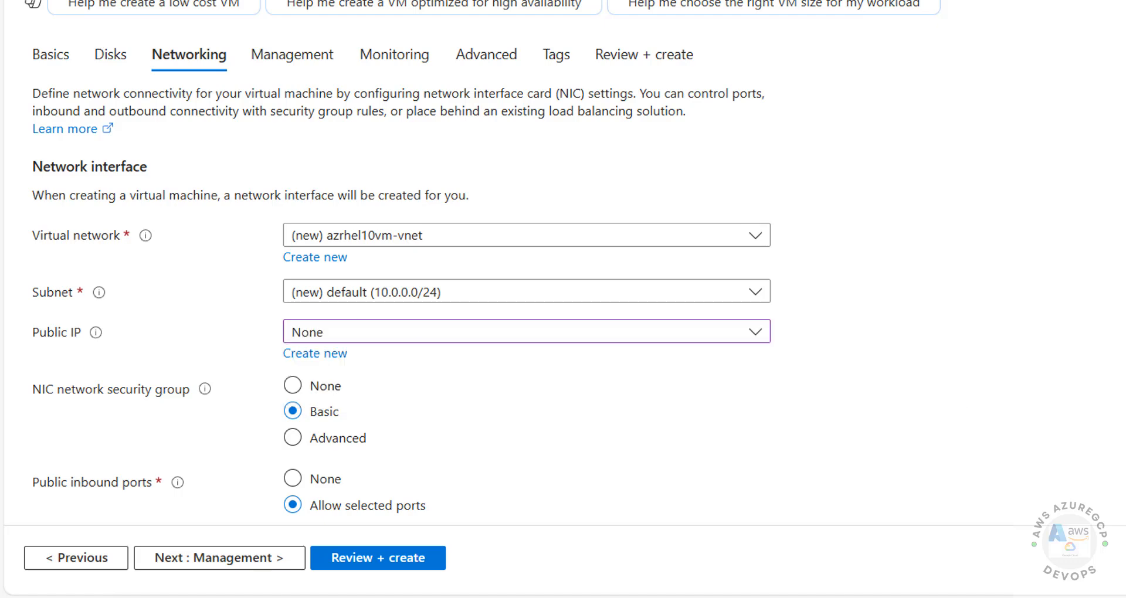
pyautogui.click(483, 341)
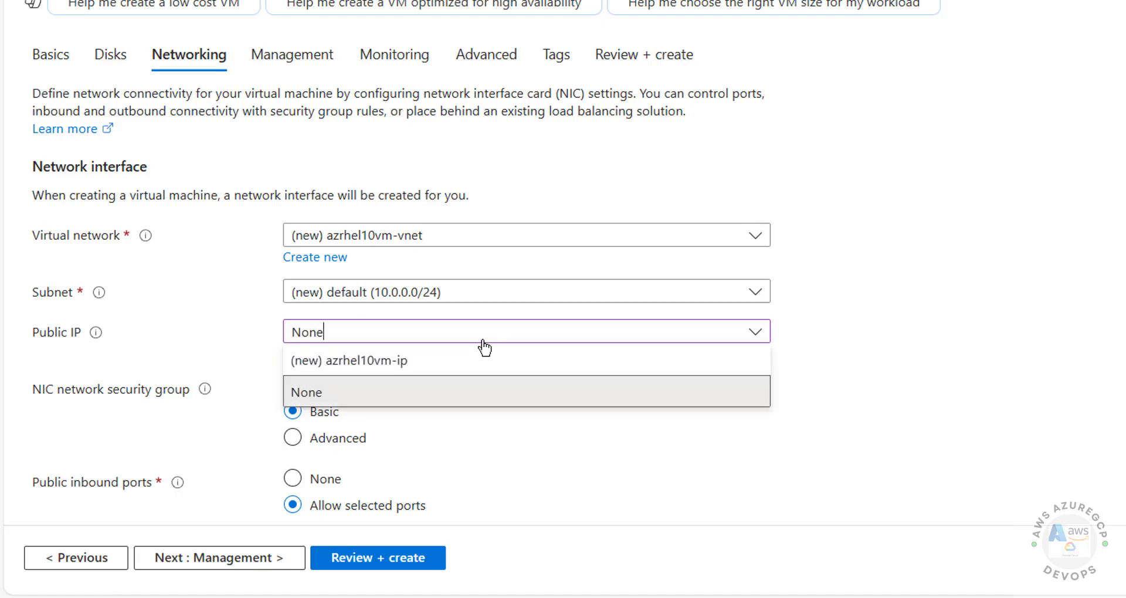
pyautogui.click(441, 362)
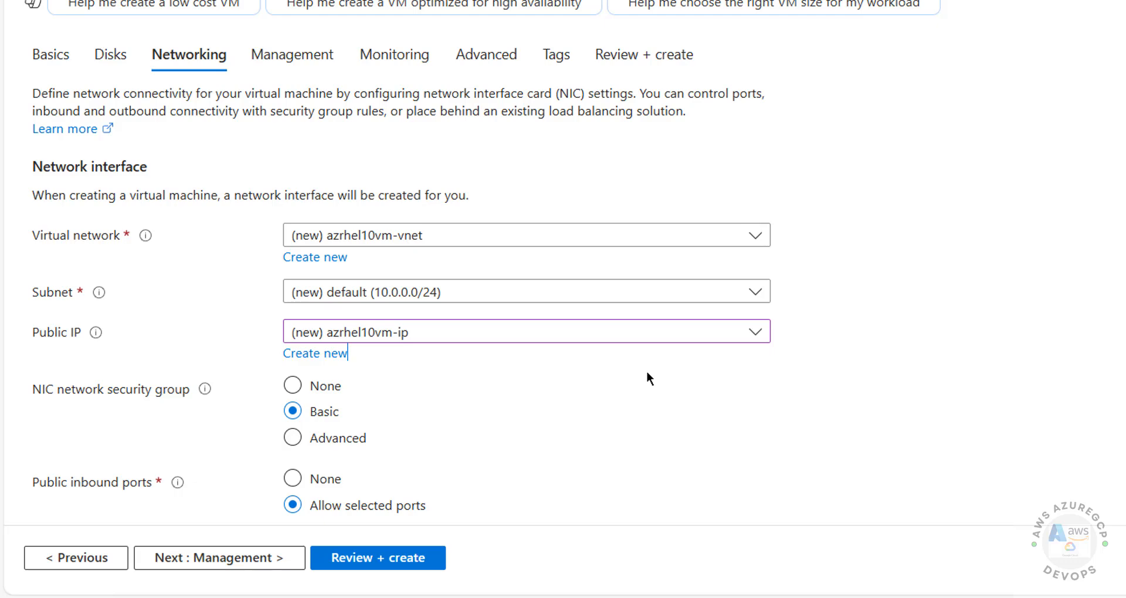
# Review the network security and inbound port settings and enable deleting the public IP and NIC when the VM is deleted
pyautogui.scroll(-5, 645, 372)
pyautogui.scroll(1, 352, 298)
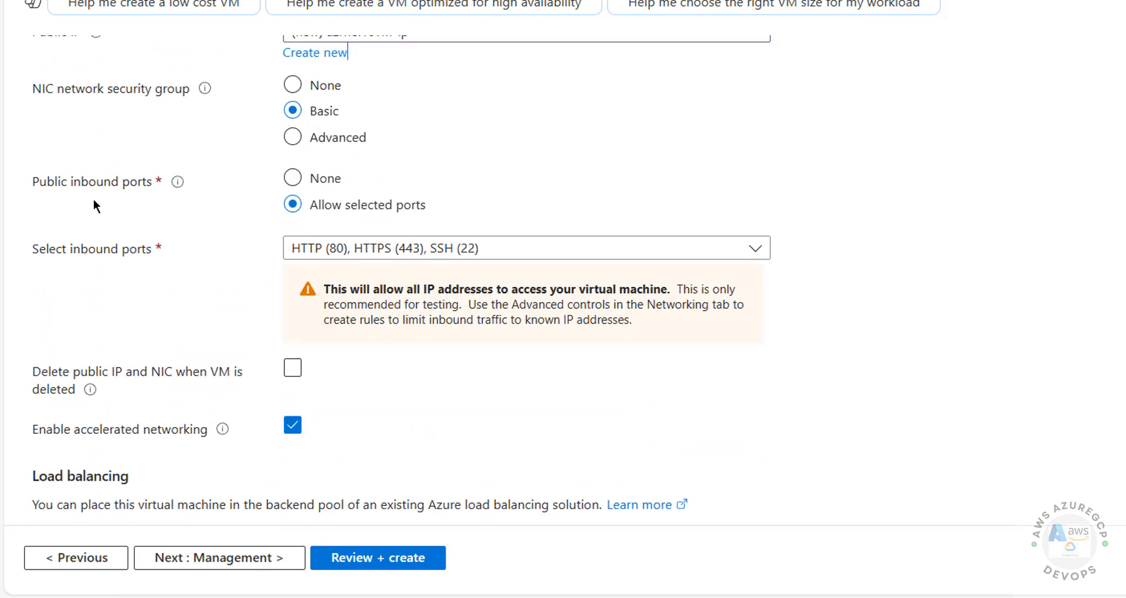
pyautogui.scroll(-3, 247, 253)
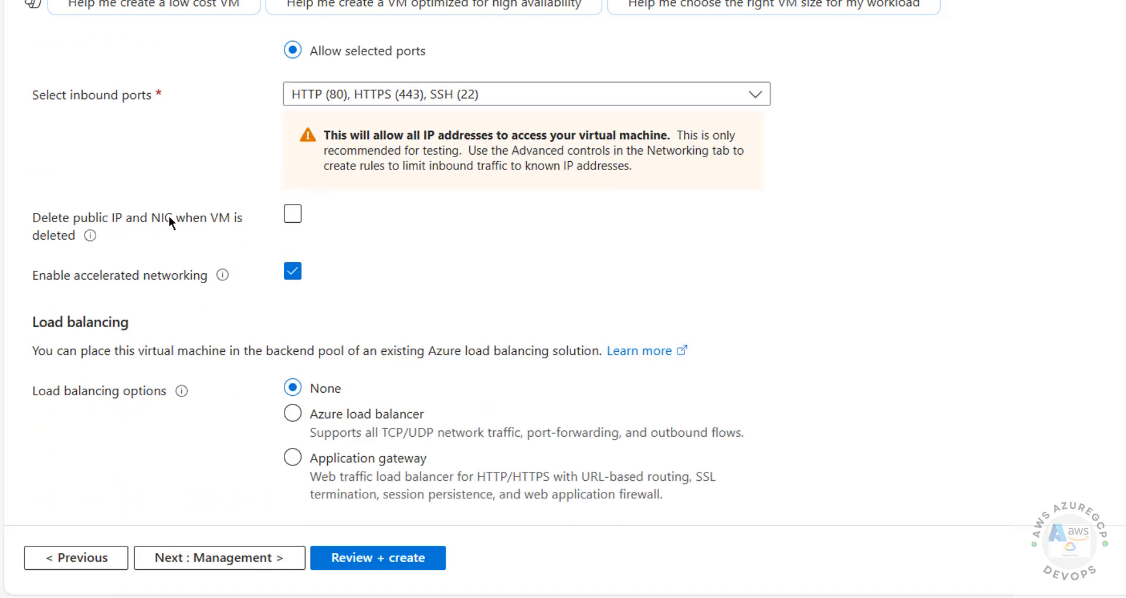
pyautogui.click(293, 214)
# Try the Azure load balancer and Application gateway load balancing options and restore None
pyautogui.moveTo(39, 323); pyautogui.dragTo(164, 341)
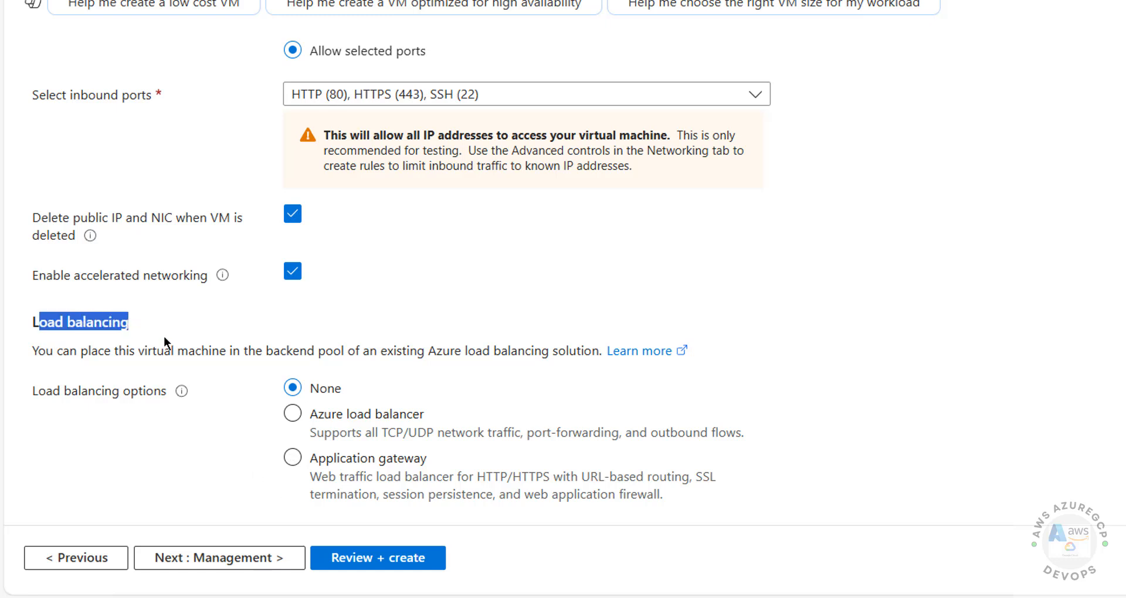
pyautogui.click(294, 416)
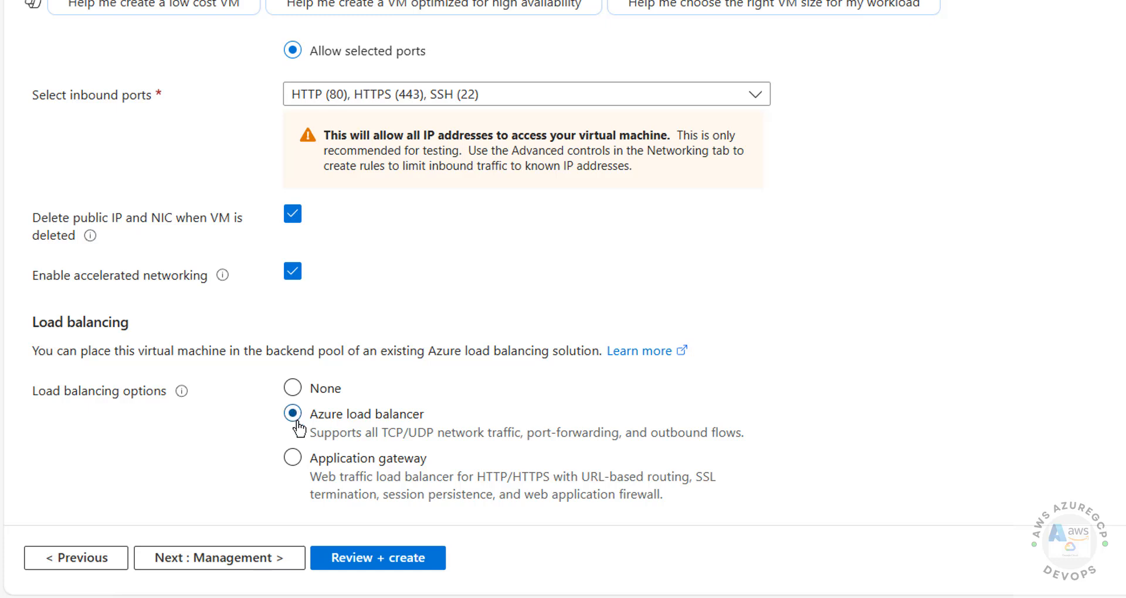
pyautogui.click(291, 457)
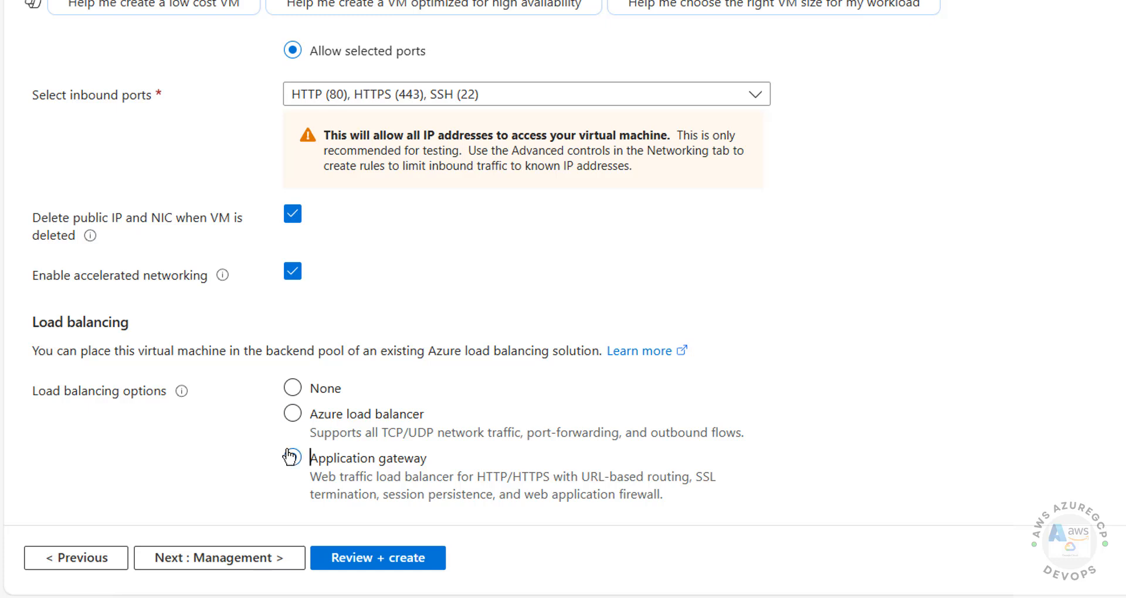
pyautogui.click(284, 381)
# Continue to the Management settings, try system assigned managed identity and auto-shutdown, and leave both disabled
pyautogui.click(176, 558)
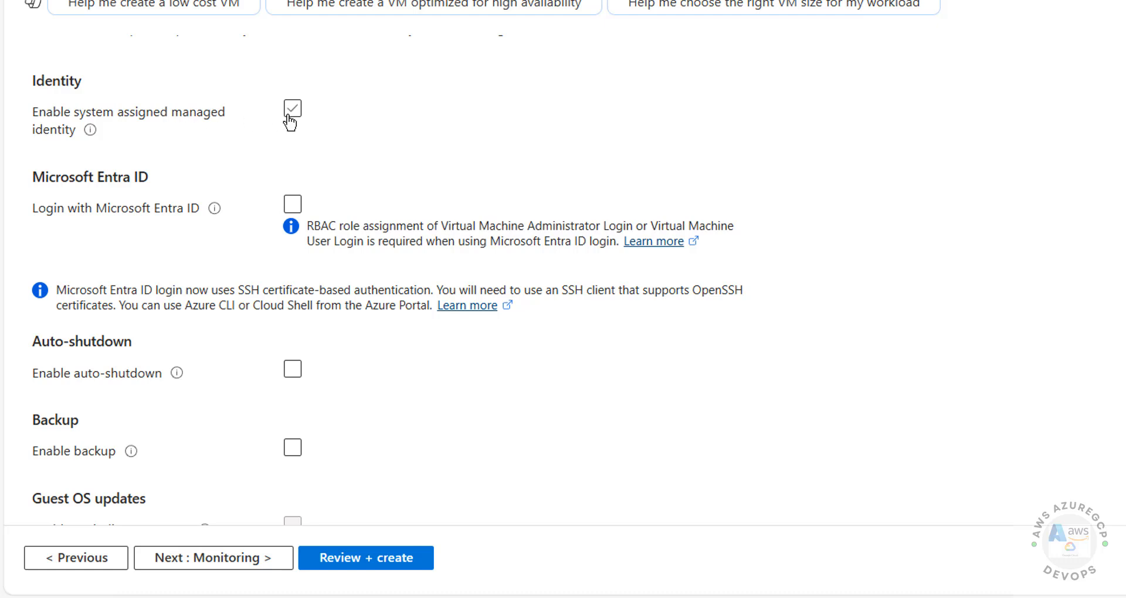
pyautogui.click(292, 113)
pyautogui.click(294, 117)
pyautogui.click(292, 371)
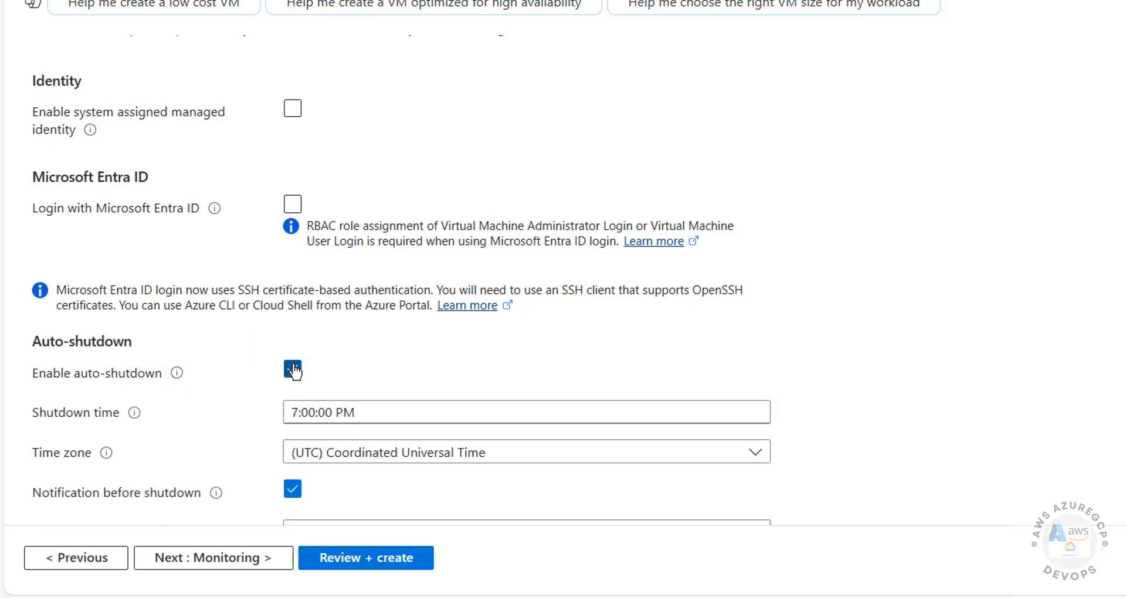
pyautogui.click(293, 370)
# Review the guest OS update settings and keep the patch orchestration option at Image default
pyautogui.scroll(-2, 249, 392)
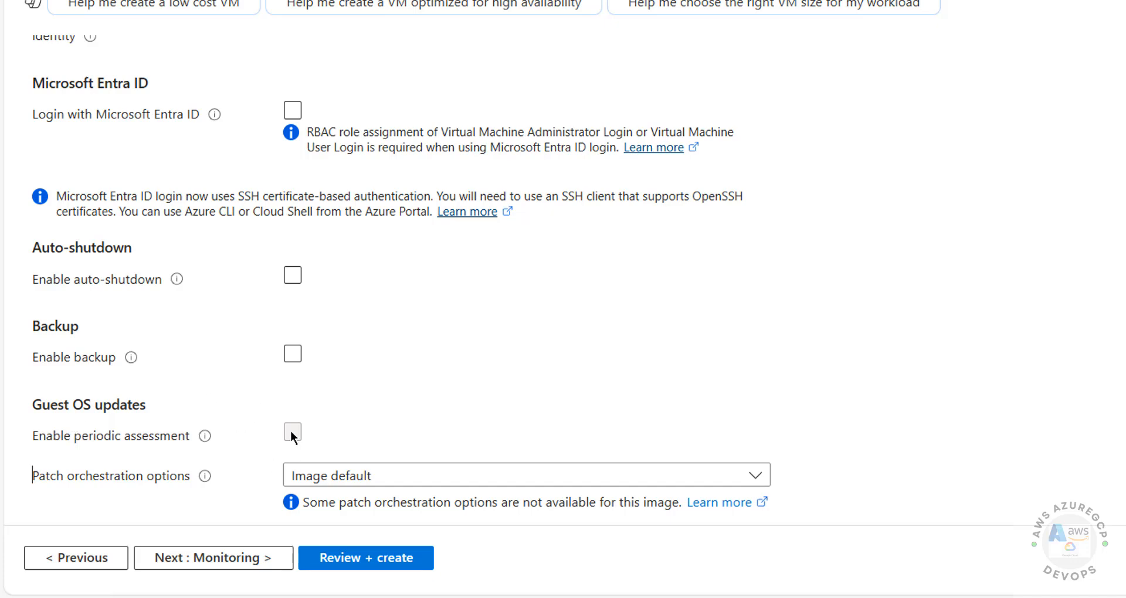
pyautogui.click(338, 476)
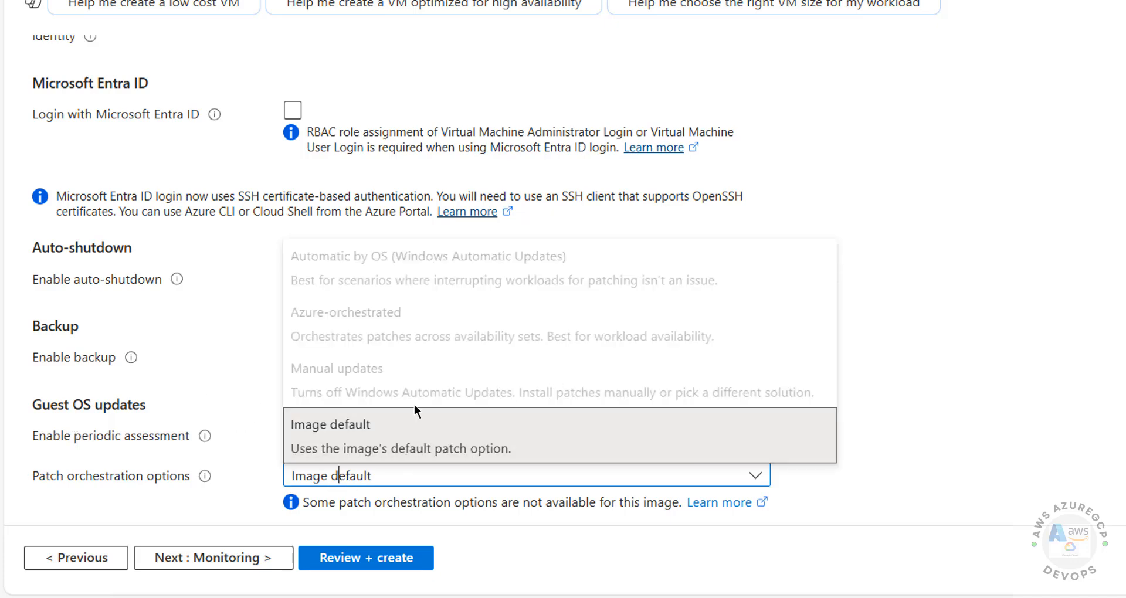
pyautogui.click(152, 463)
# Continue to the Monitoring settings, try enabling the recommended alert rules and leave them disabled
pyautogui.click(196, 558)
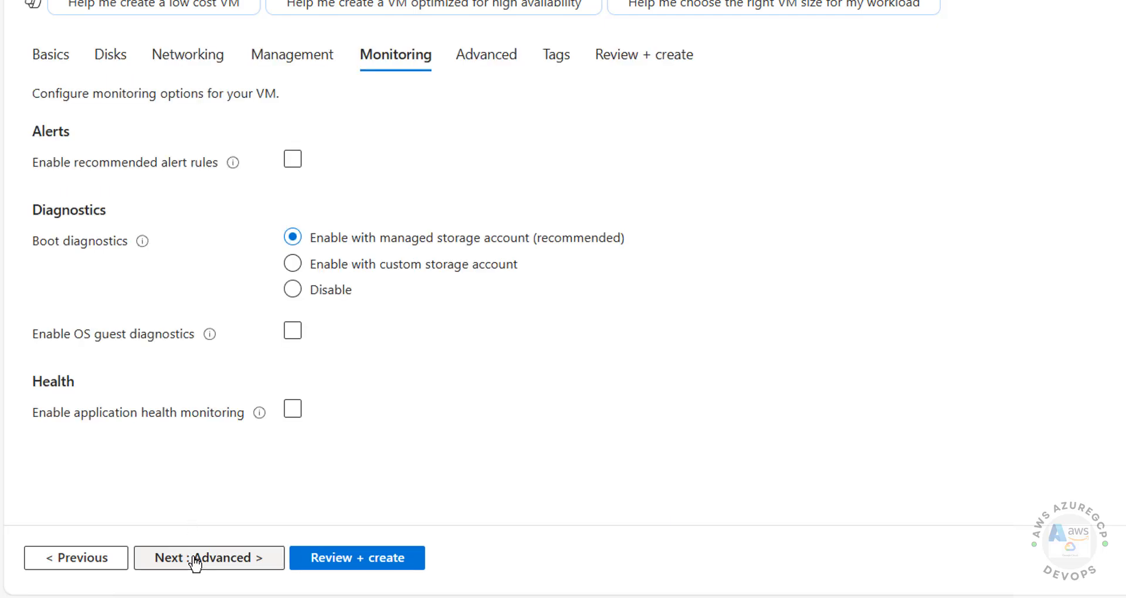
pyautogui.click(297, 166)
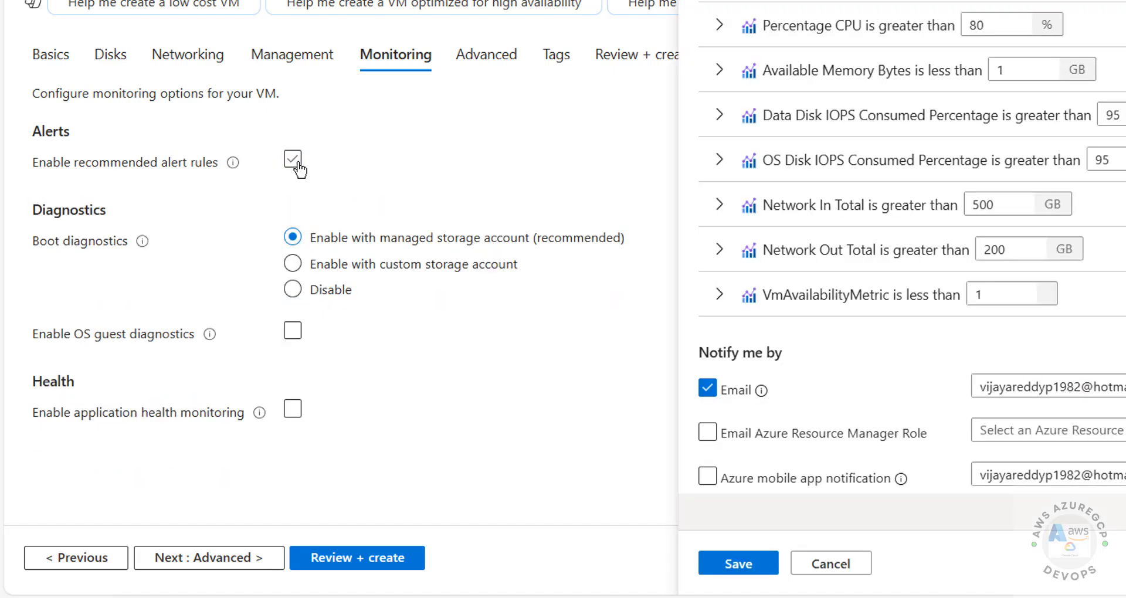
pyautogui.click(297, 159)
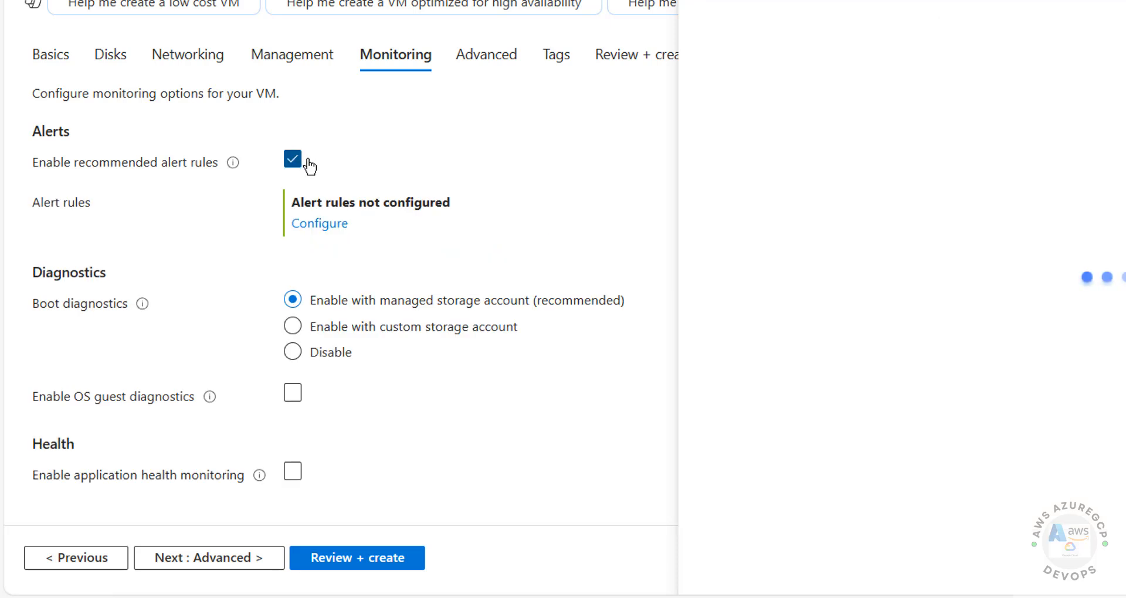
pyautogui.click(300, 161)
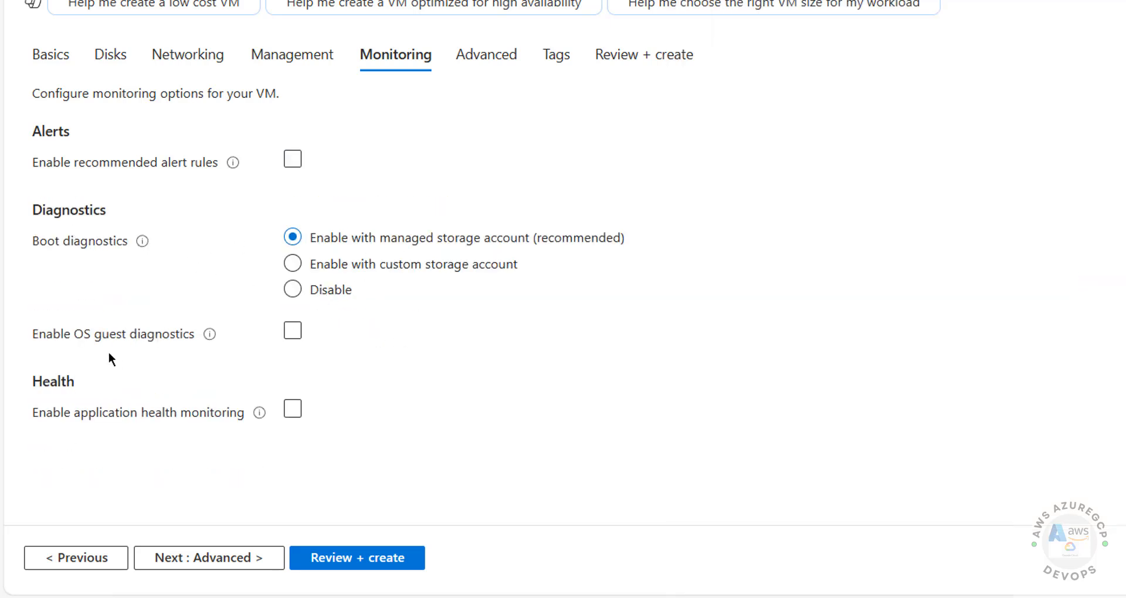
# Try enabling OS guest diagnostics and turn it off again
pyautogui.click(55, 351)
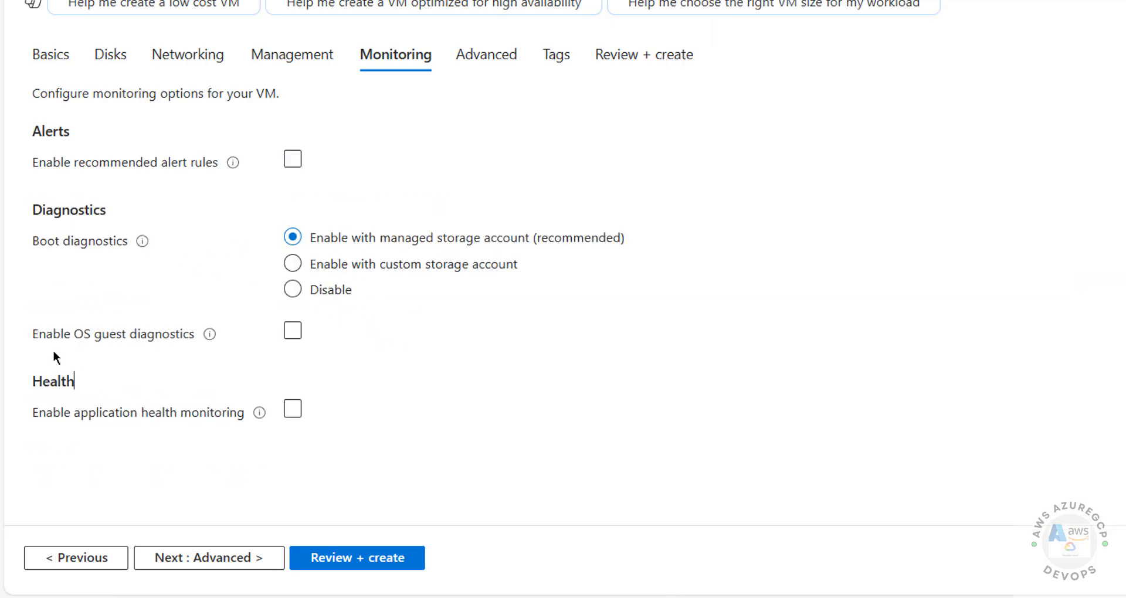
pyautogui.click(292, 338)
pyautogui.click(292, 334)
# Continue to the Advanced settings and examine the extensions, VM applications, custom data, user data, NVMe, host and capacity reservation options
pyautogui.click(182, 556)
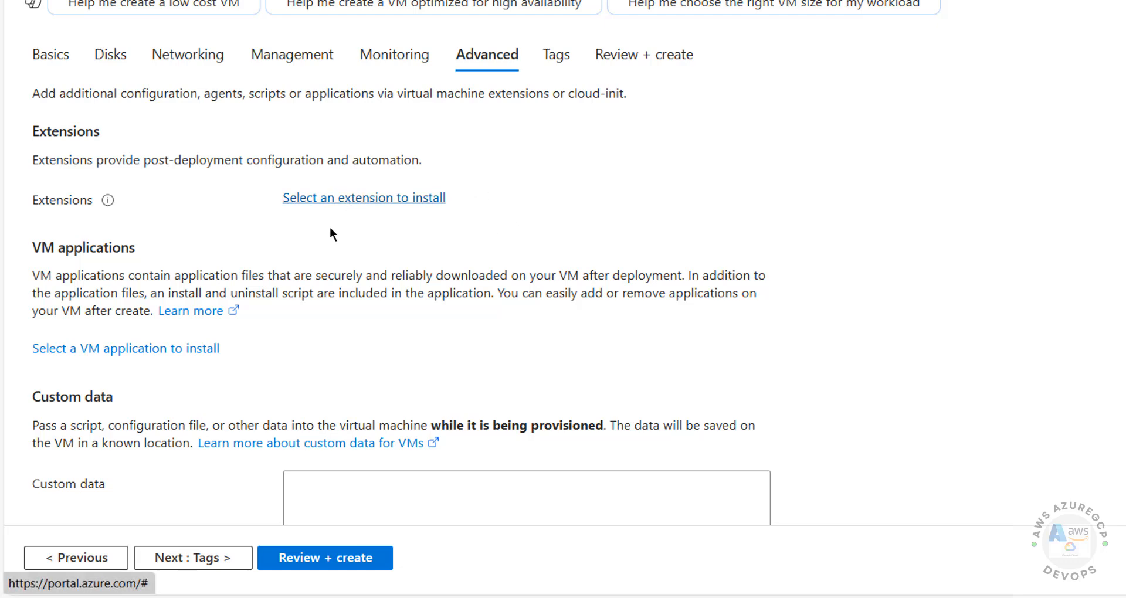
pyautogui.moveTo(54, 250); pyautogui.dragTo(261, 265)
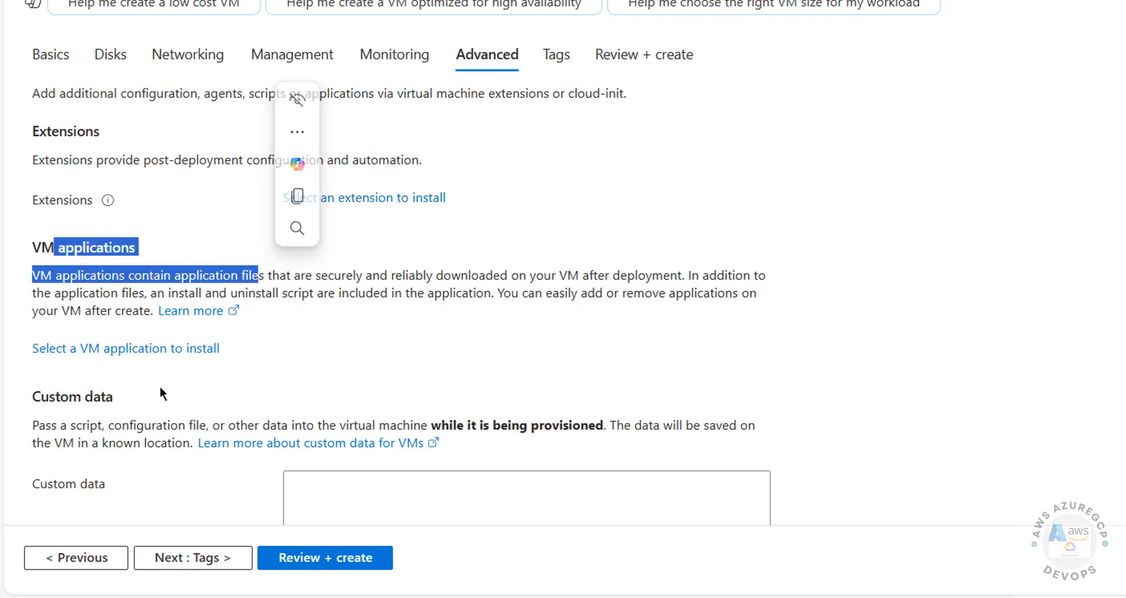
pyautogui.moveTo(56, 396); pyautogui.dragTo(245, 389)
pyautogui.scroll(-5, 245, 390)
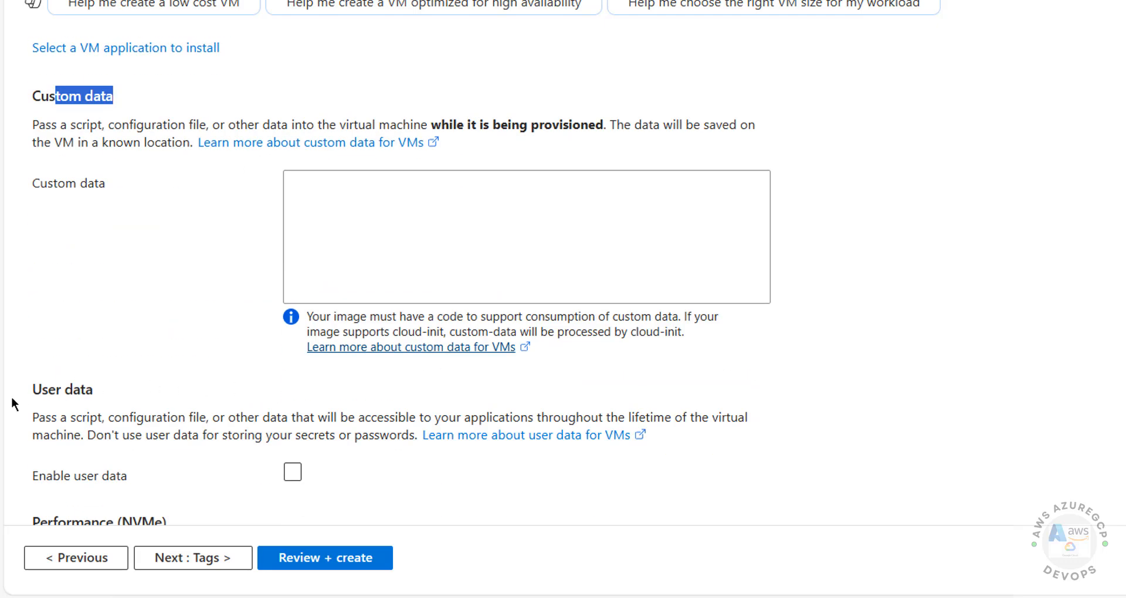
pyautogui.moveTo(14, 403); pyautogui.dragTo(206, 393)
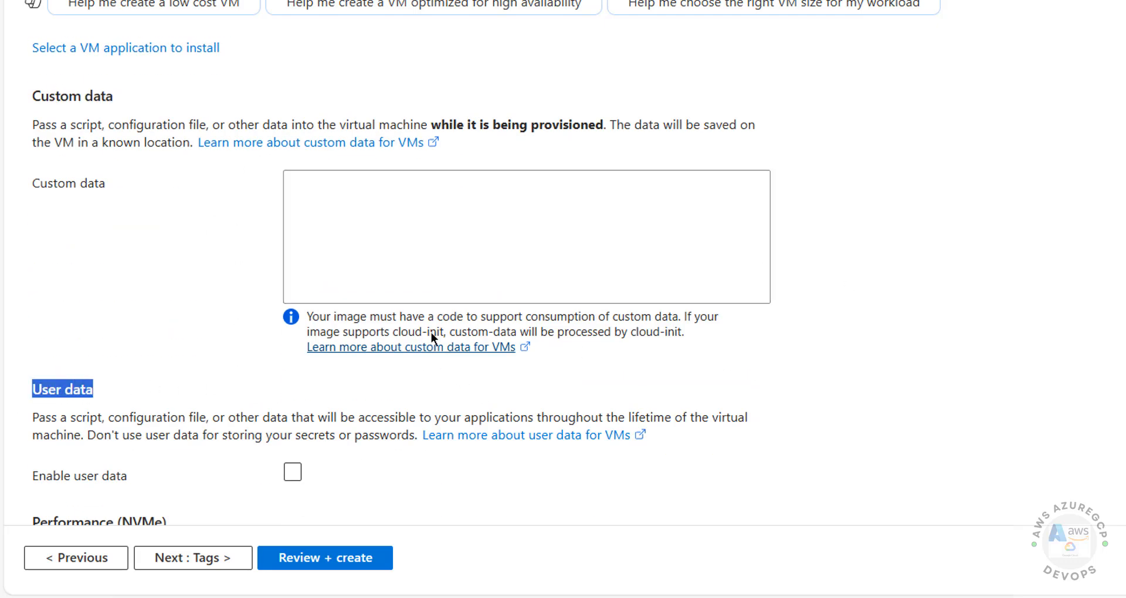
pyautogui.scroll(3, 252, 252)
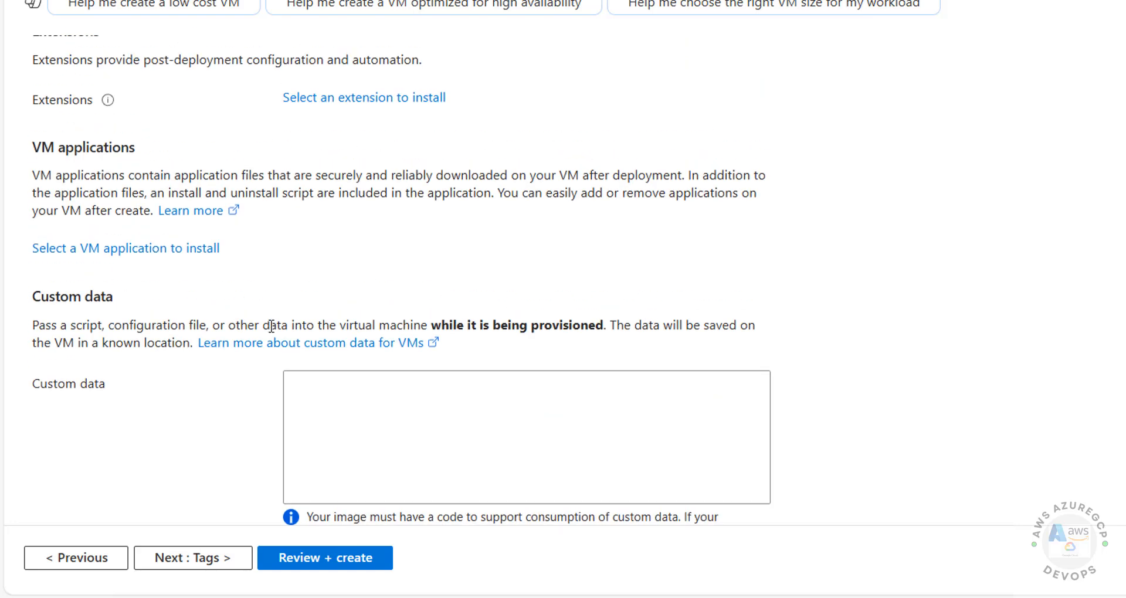
pyautogui.scroll(-7, 151, 354)
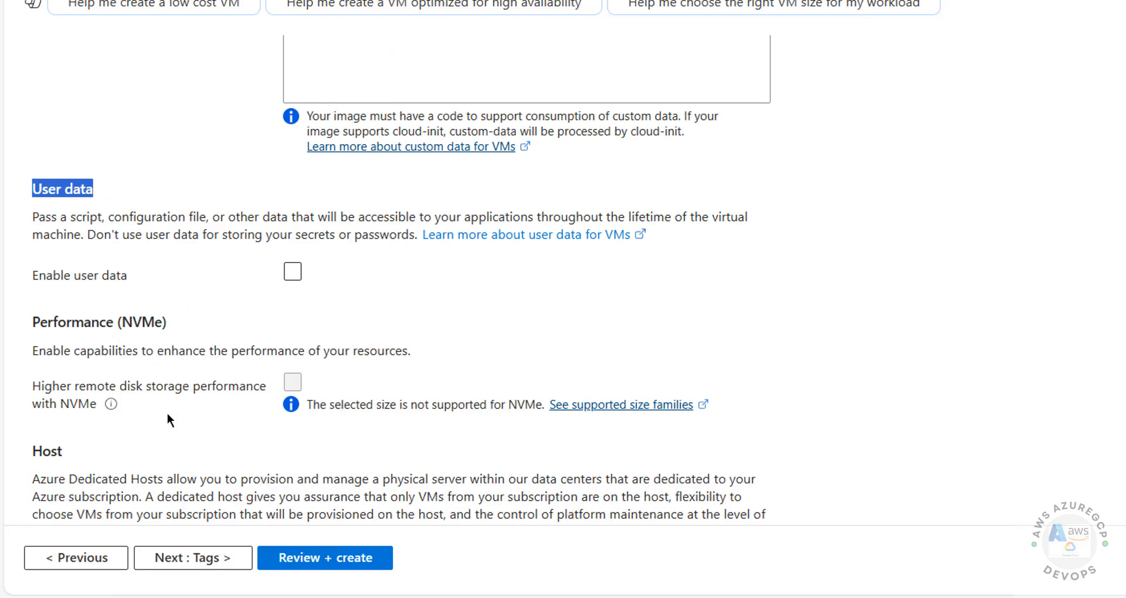
pyautogui.scroll(-6, 168, 420)
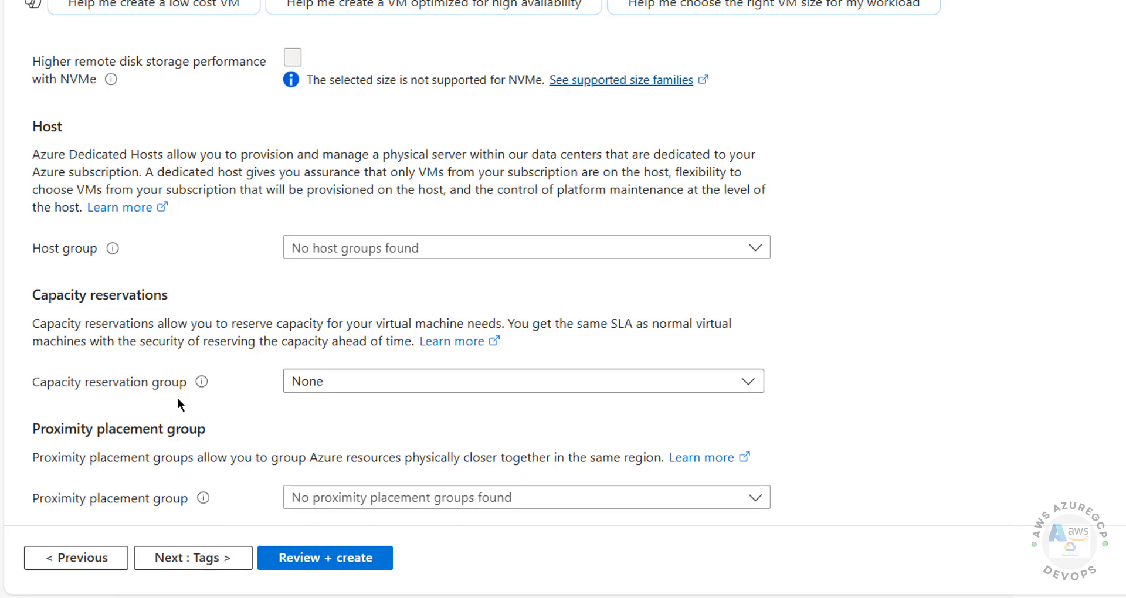
# Leave the tags empty and continue to the final Review + create validation
pyautogui.click(178, 560)
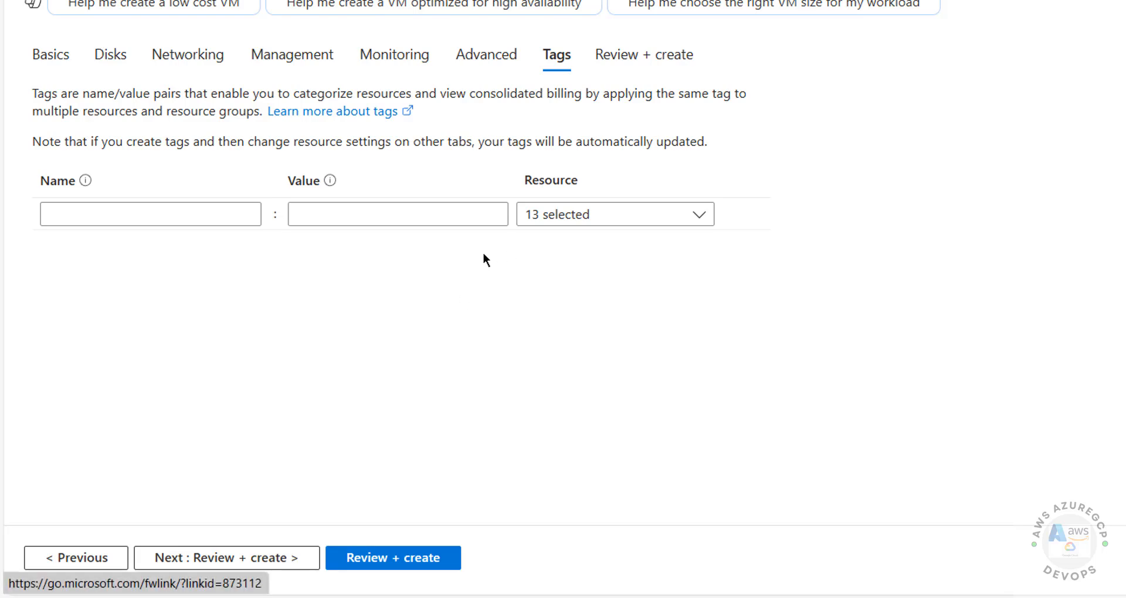
pyautogui.click(195, 565)
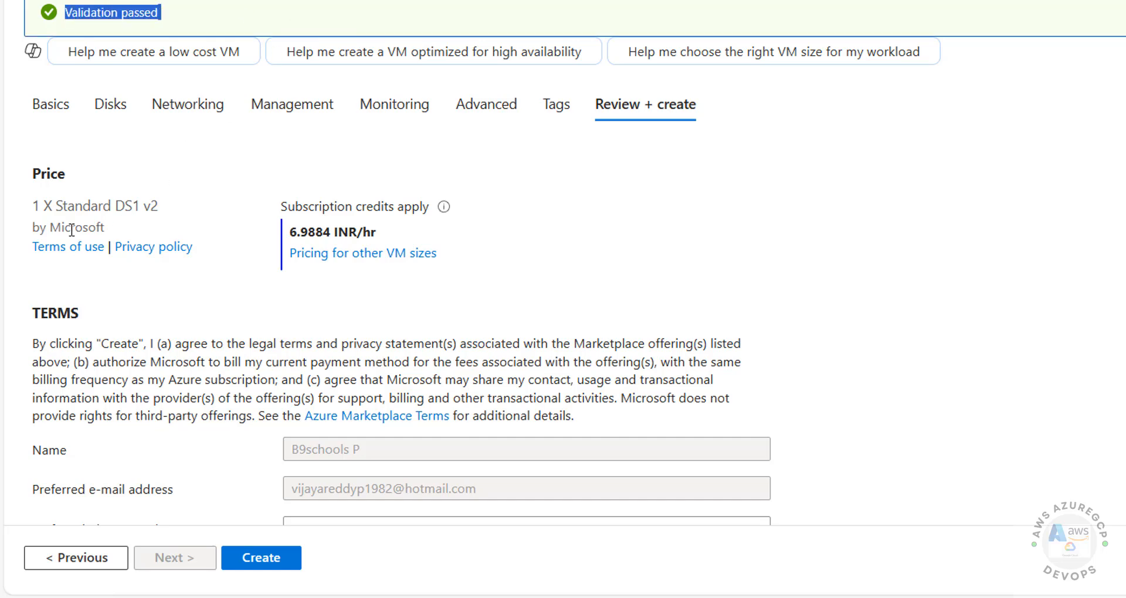
# Review the VM's hourly price, terms and configuration summary, and create the virtual machine
pyautogui.moveTo(33, 205); pyautogui.dragTo(194, 226)
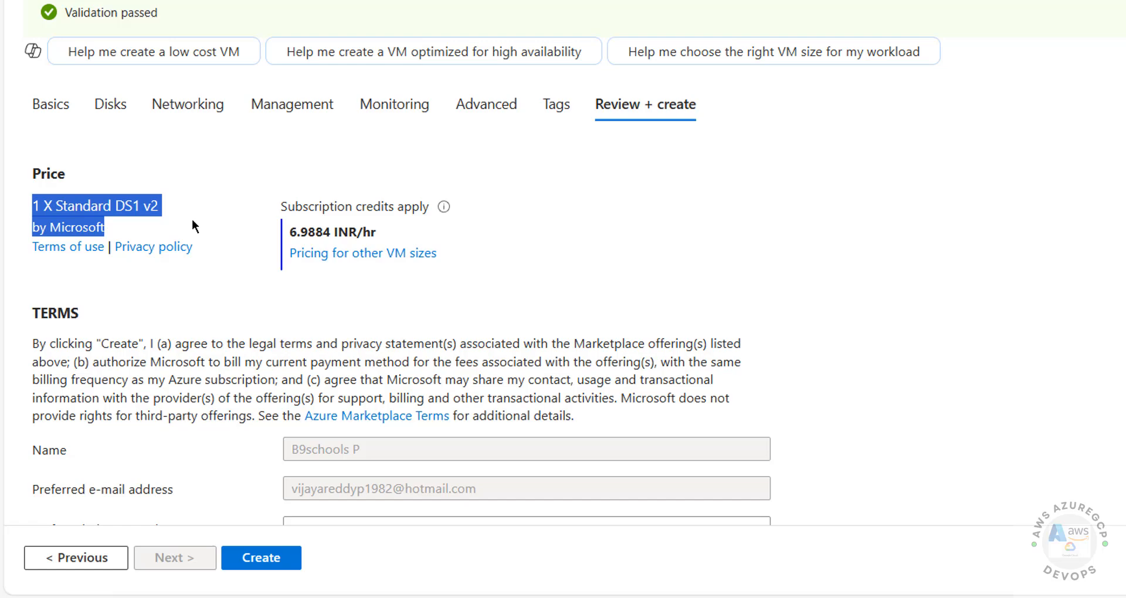
pyautogui.moveTo(289, 233); pyautogui.dragTo(376, 233)
pyautogui.scroll(-2, 763, 256)
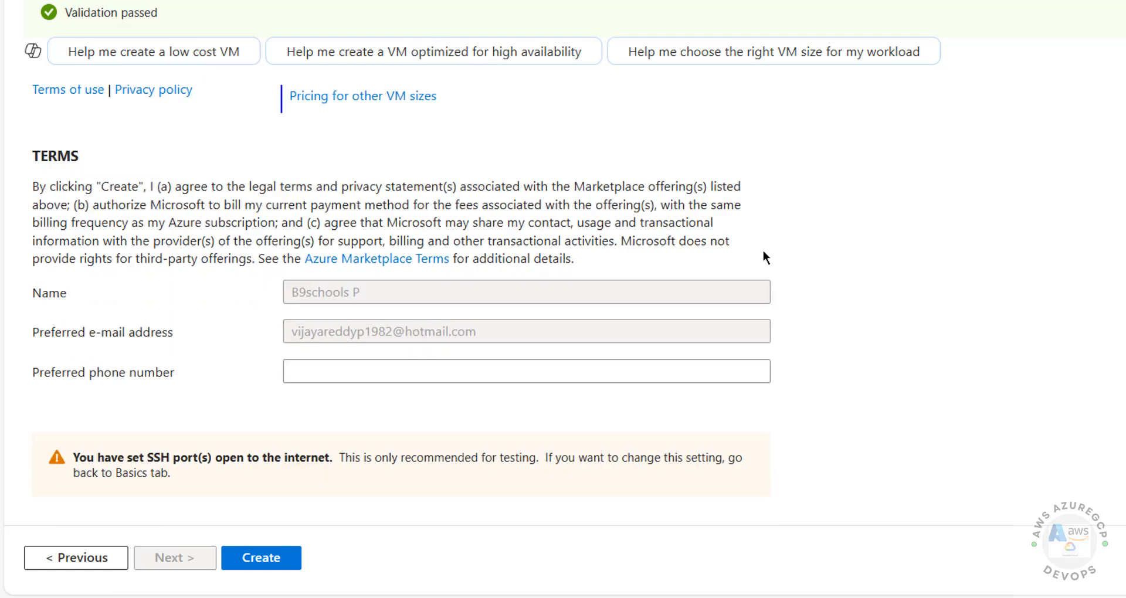
pyautogui.scroll(-15, 763, 253)
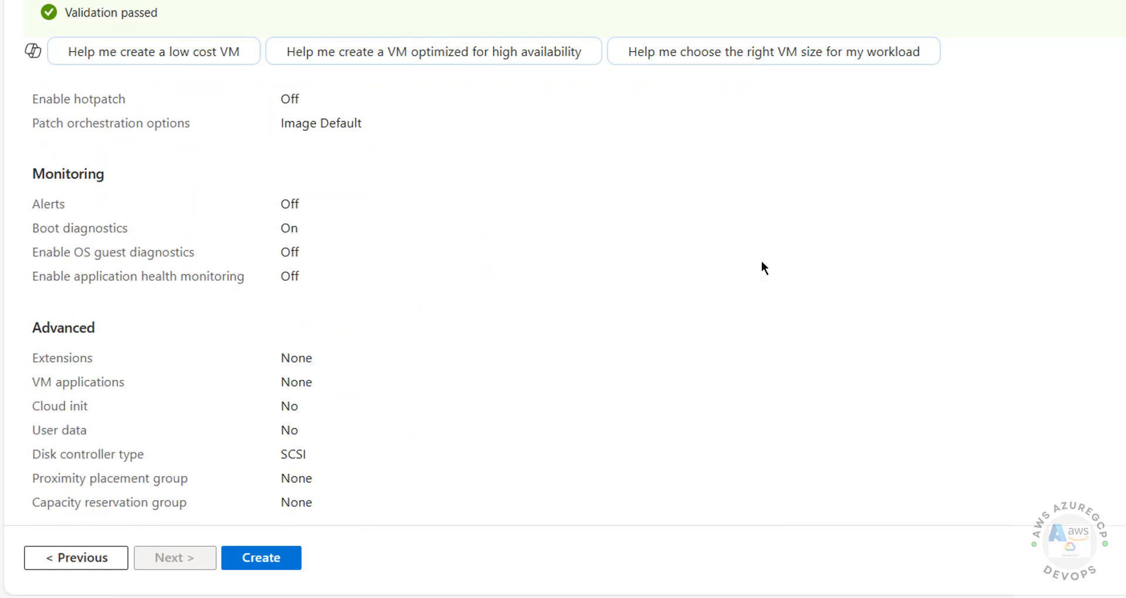
pyautogui.scroll(15, 761, 261)
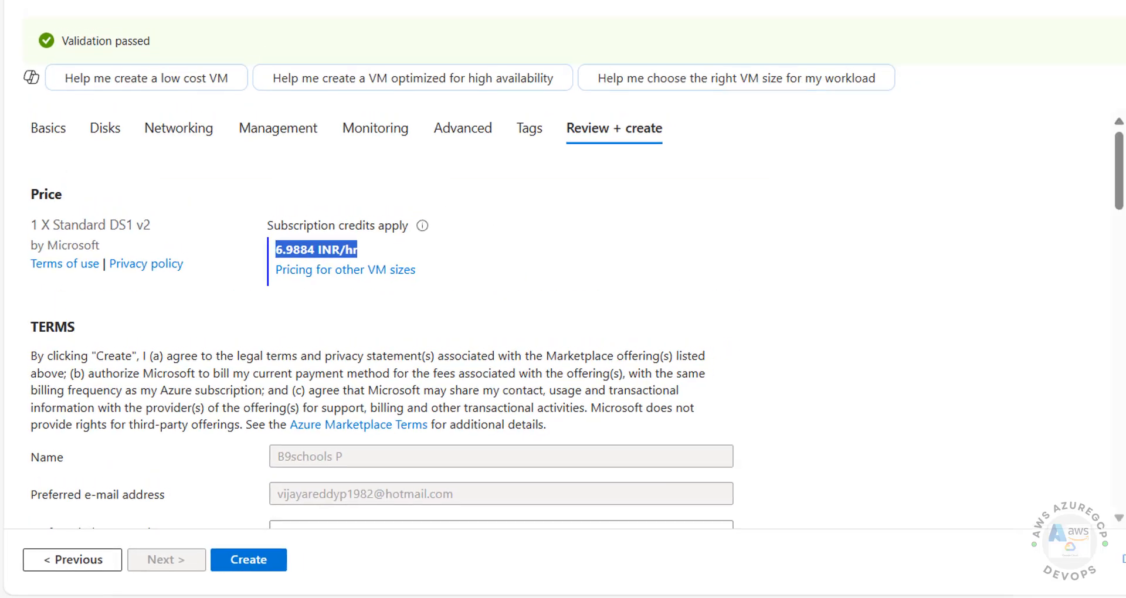
pyautogui.scroll(-3, 976, 401)
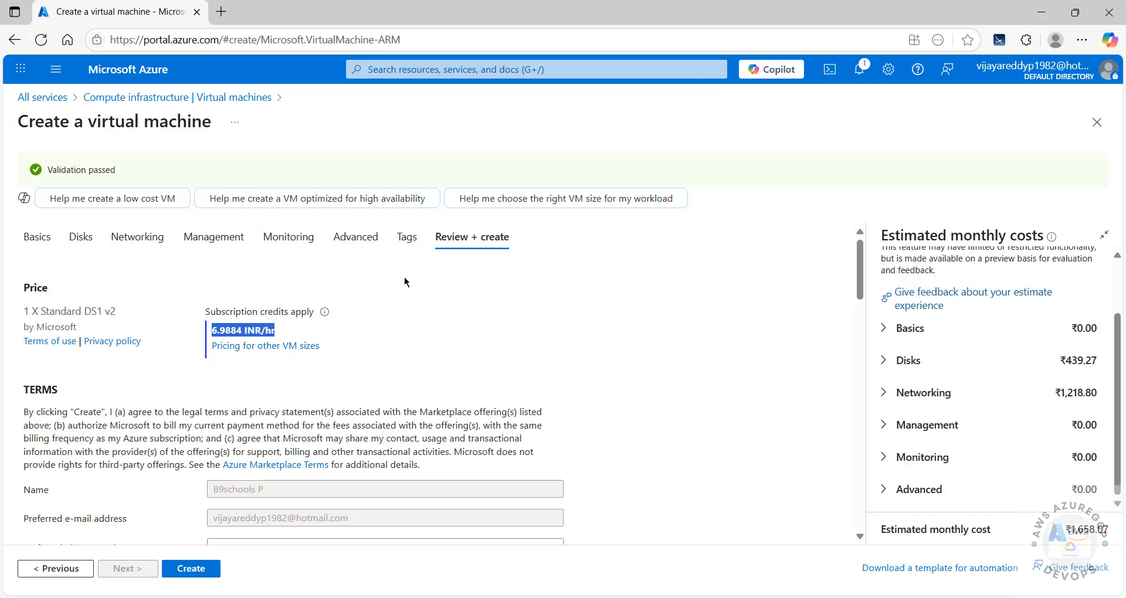
pyautogui.click(210, 571)
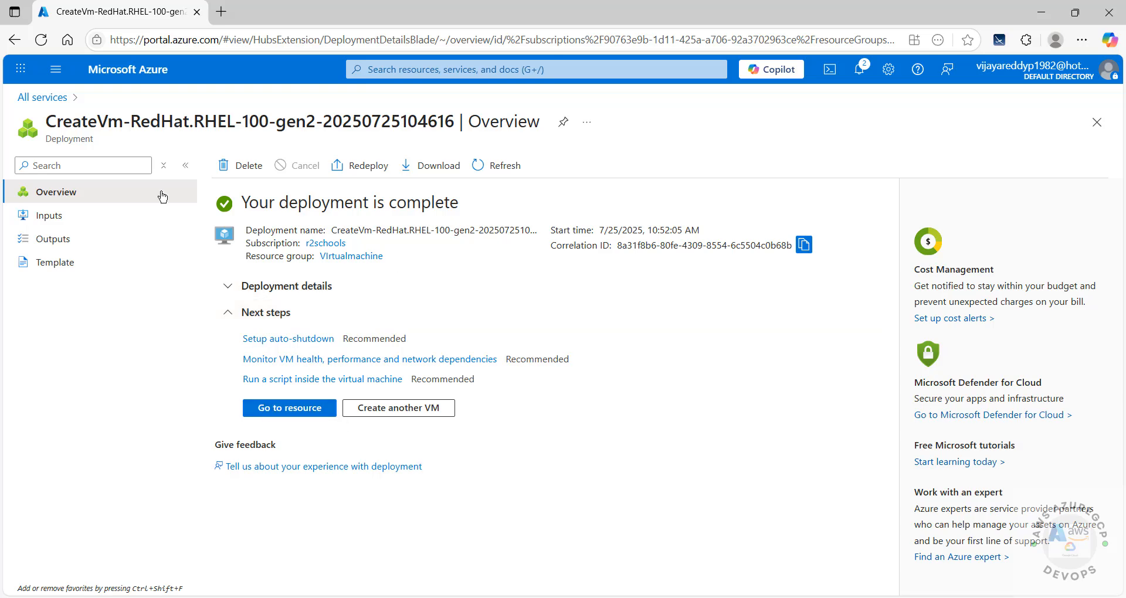
# Go to the portal's home page, open azrhel10vm from the Virtual machines list and collapse the list
pyautogui.click(94, 74)
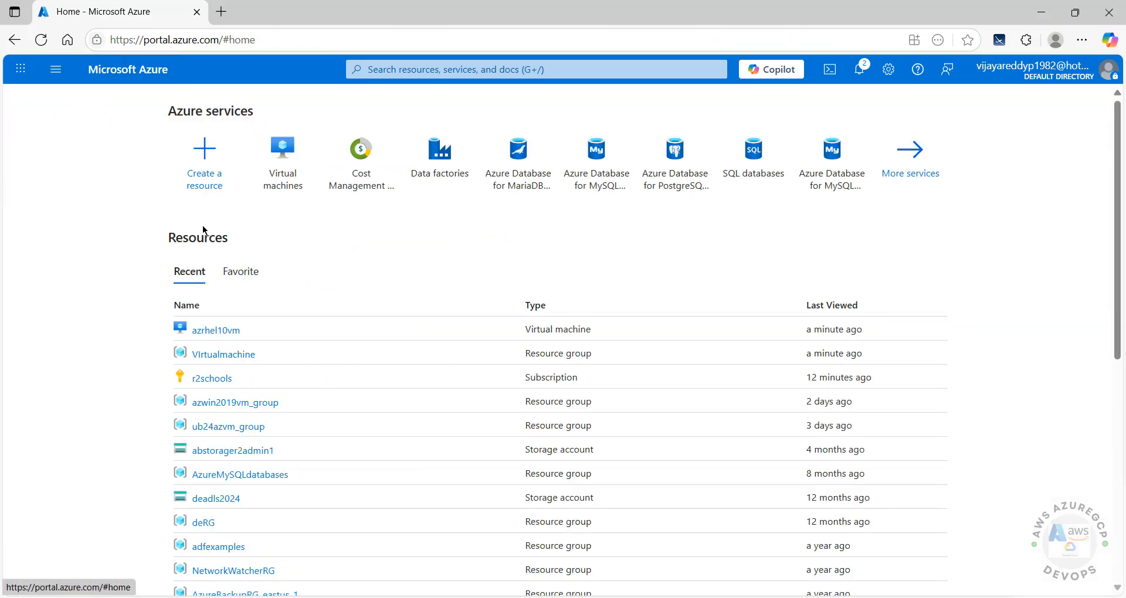
pyautogui.click(283, 151)
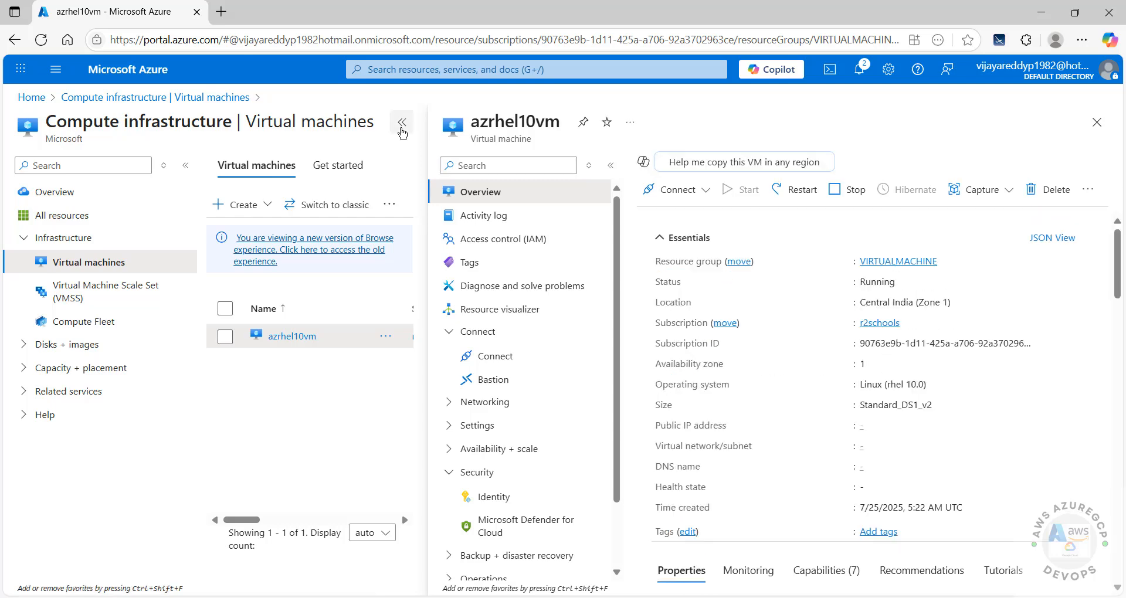
pyautogui.click(403, 123)
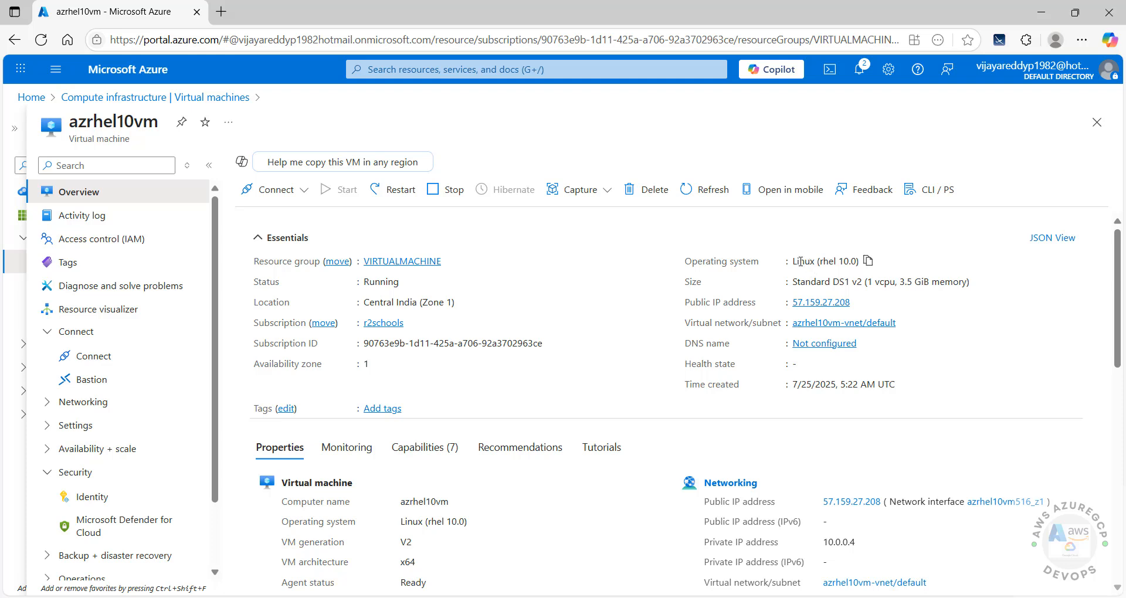
# Examine the operating system, size, creation time and properties in the azrhel10vm overview
pyautogui.moveTo(818, 265); pyautogui.dragTo(848, 263)
pyautogui.click(819, 262)
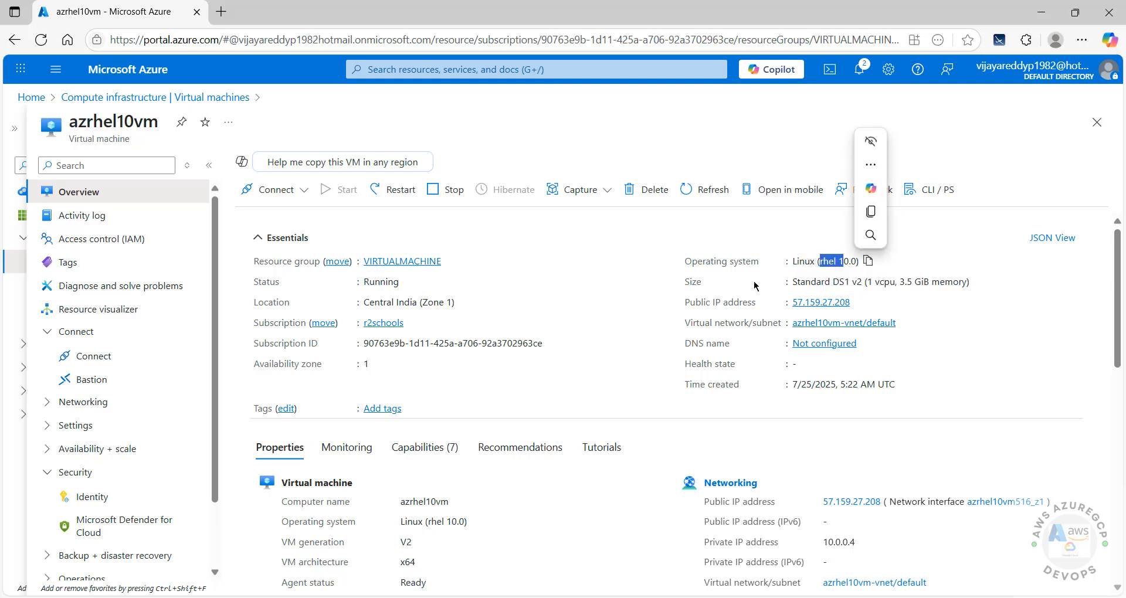
pyautogui.moveTo(786, 283); pyautogui.dragTo(907, 284)
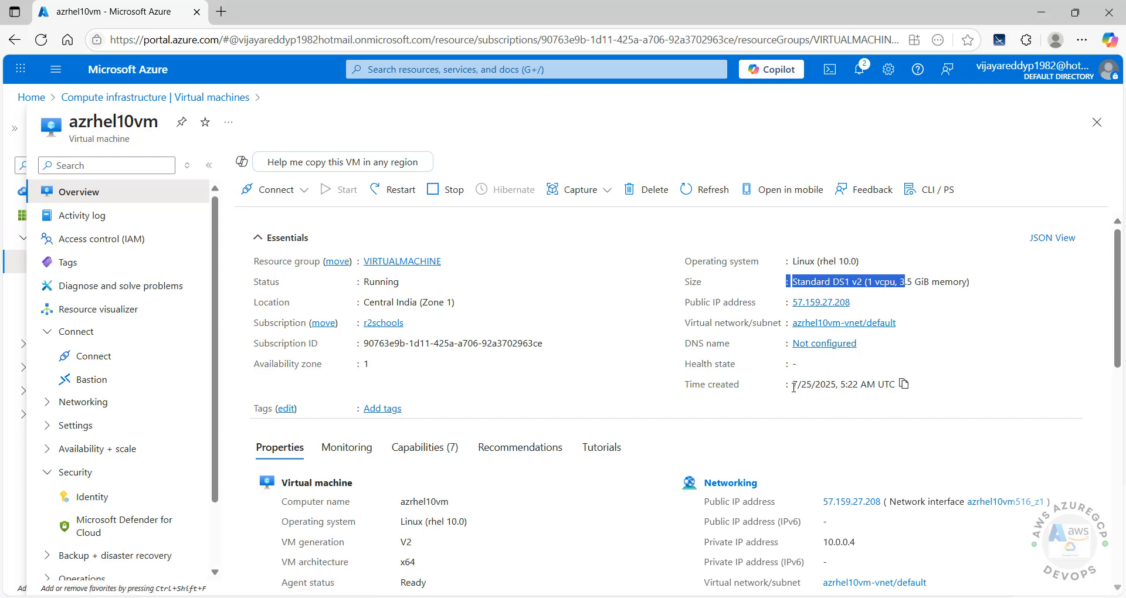
pyautogui.moveTo(794, 386); pyautogui.dragTo(867, 386)
pyautogui.scroll(-2, 545, 395)
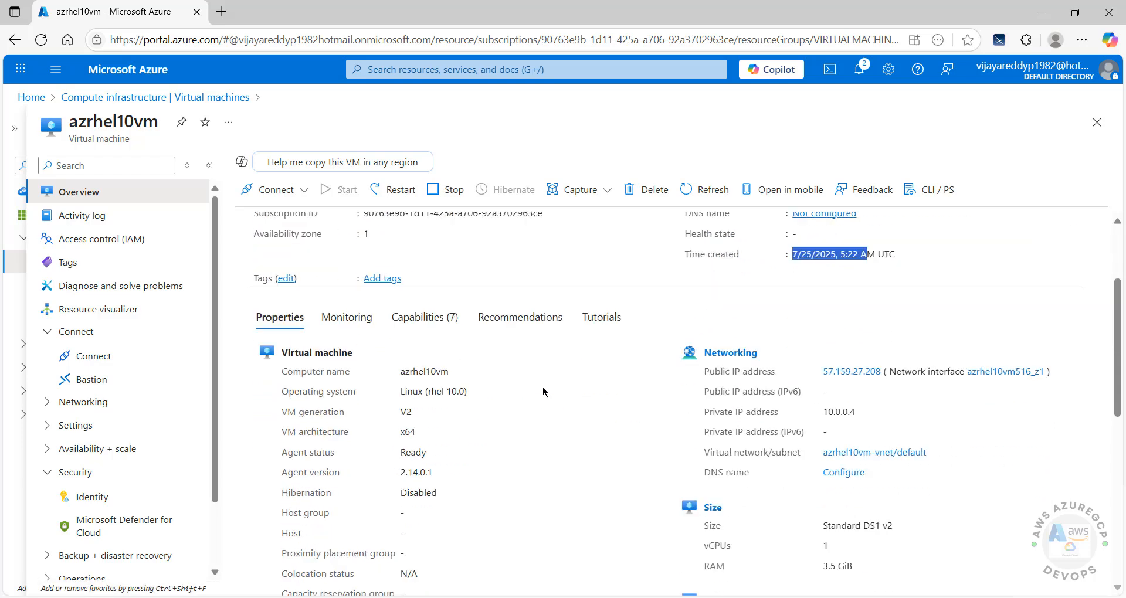
# Examine the private IP address, size, source image and disk details in the azrhel10vm properties
pyautogui.click(543, 387)
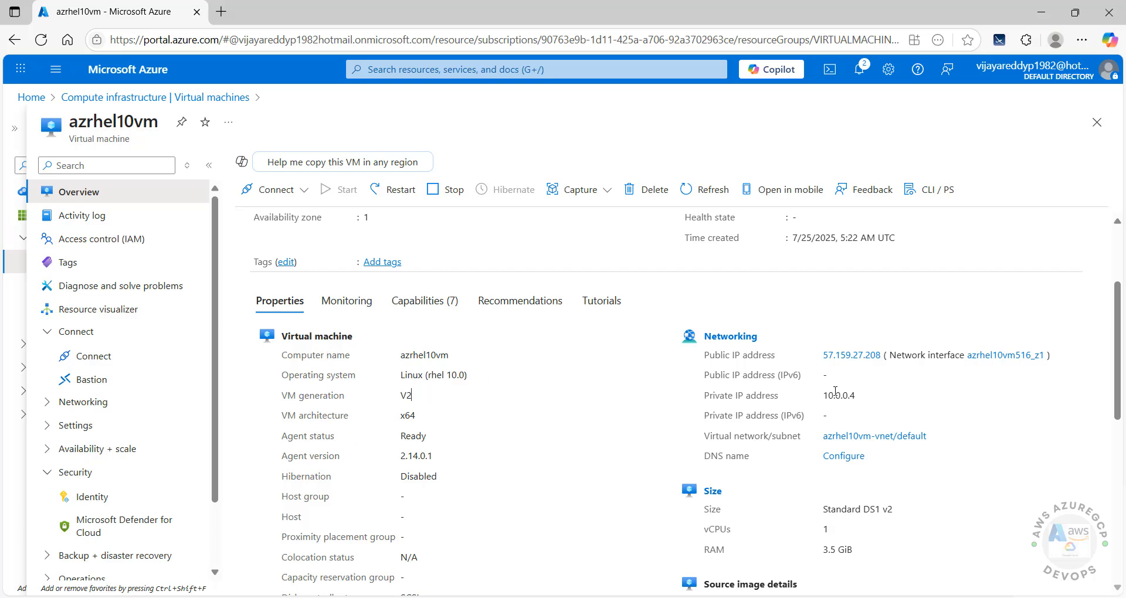
pyautogui.doubleClick(836, 392)
pyautogui.scroll(-3, 694, 364)
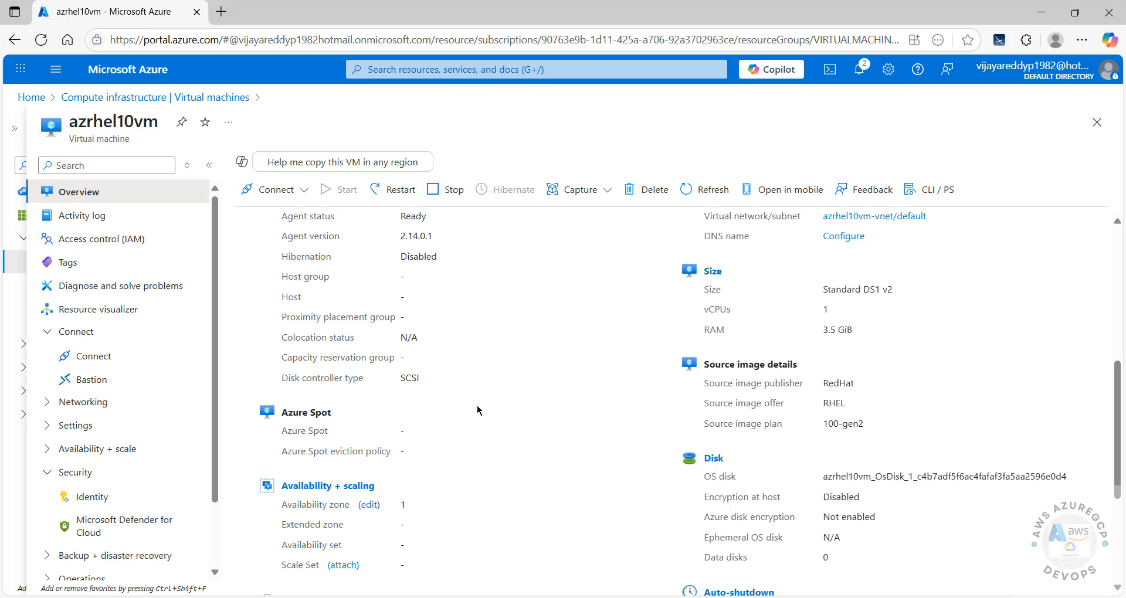
pyautogui.scroll(5, 478, 410)
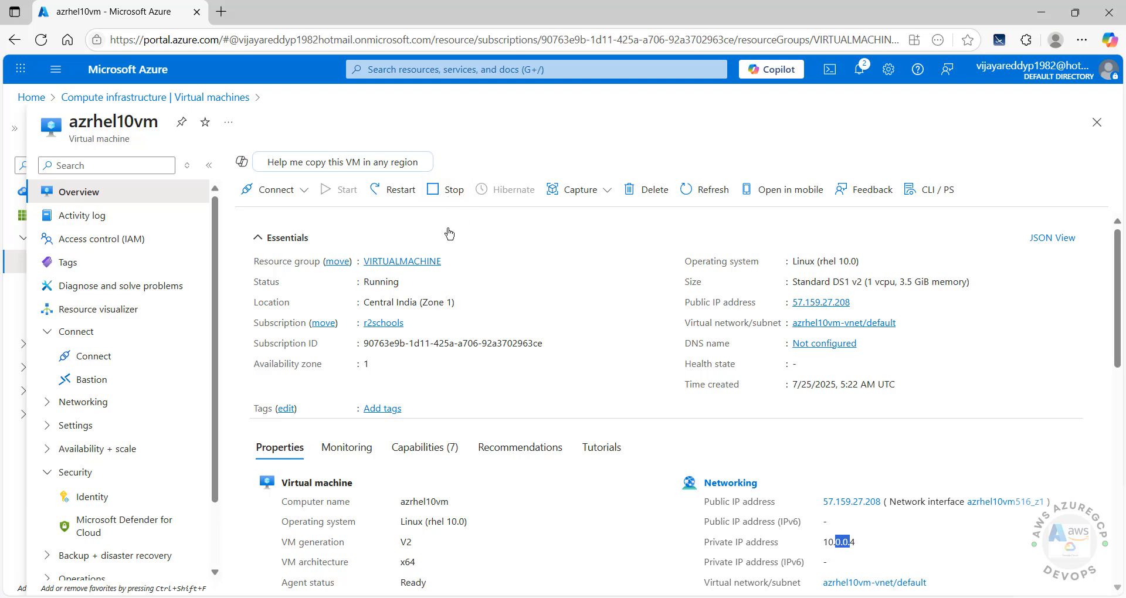
# Open the Connect page of azrhel10vm to get its public IP address, admin username and port
pyautogui.click(266, 197)
pyautogui.click(278, 218)
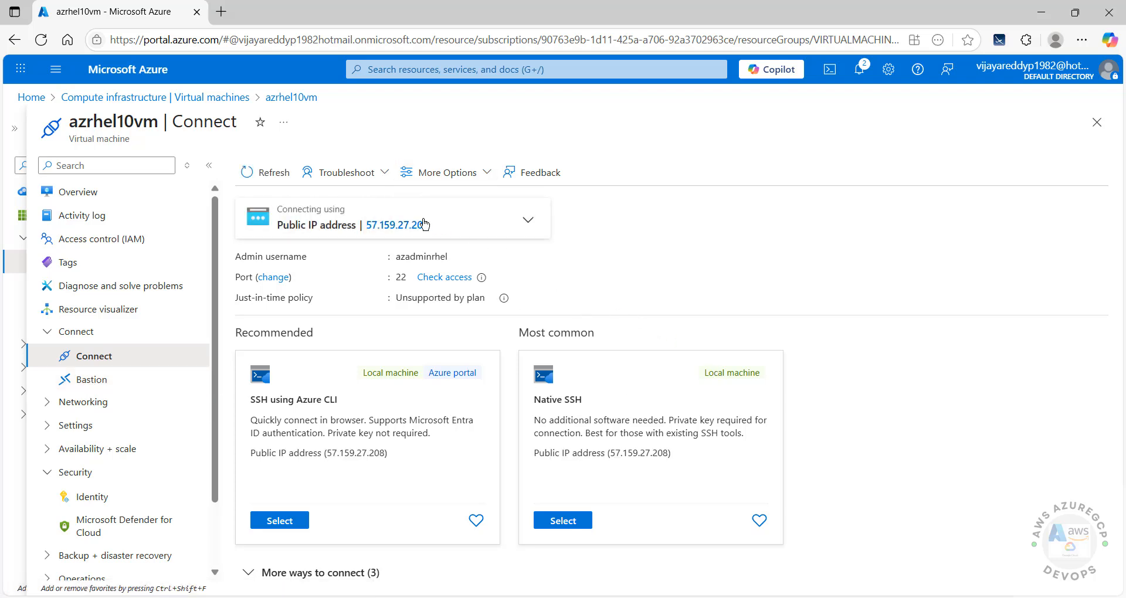
pyautogui.moveTo(402, 261)
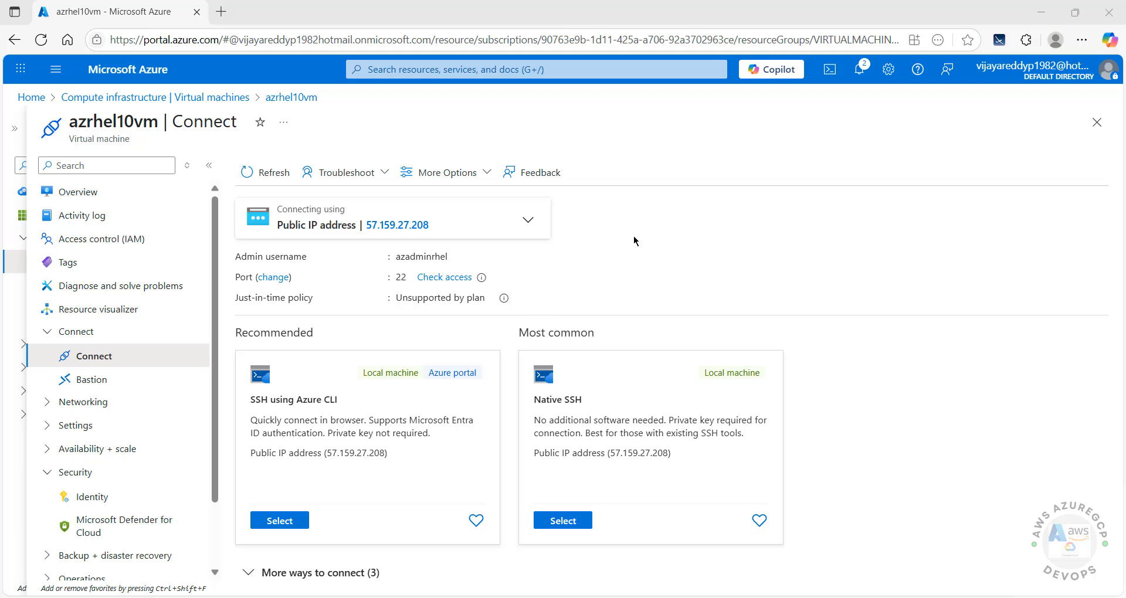
# Launch PuTTY and enter the VM's public IP address 57.159.27.208, copied from the Azure portal, as the host name
pyautogui.press('super+r')
pyautogui.write('put')
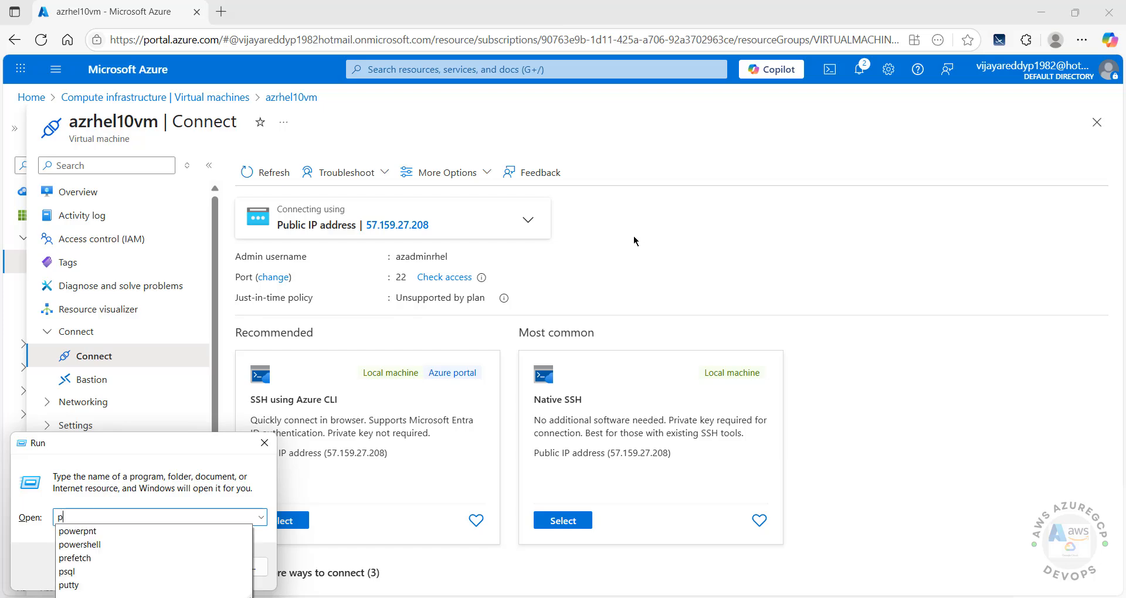
pyautogui.write('ty')
pyautogui.press('Return')
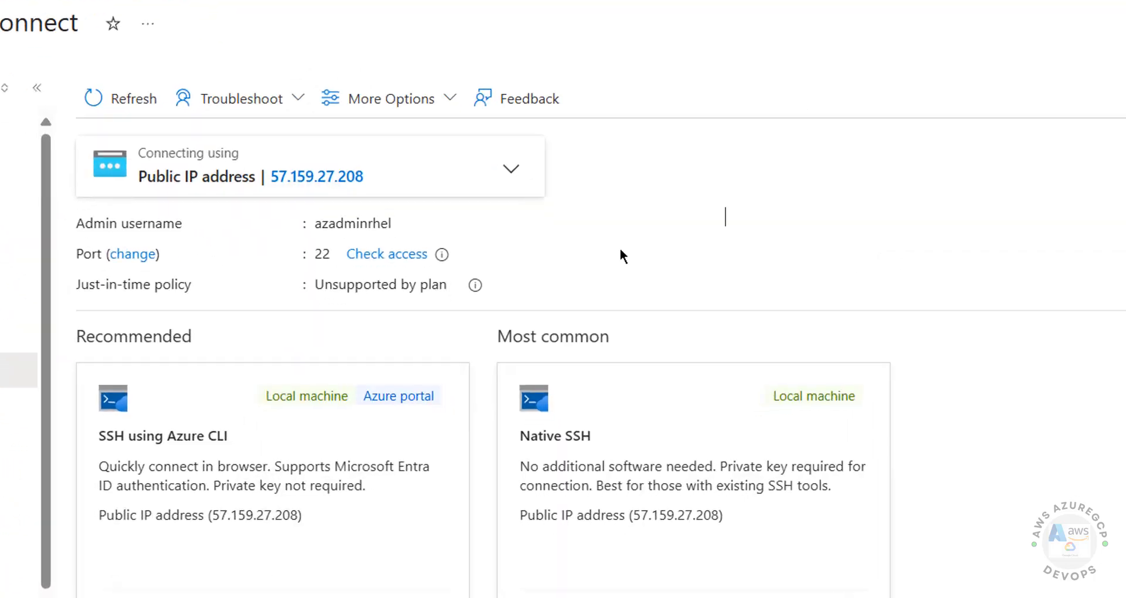
pyautogui.moveTo(210, 179)
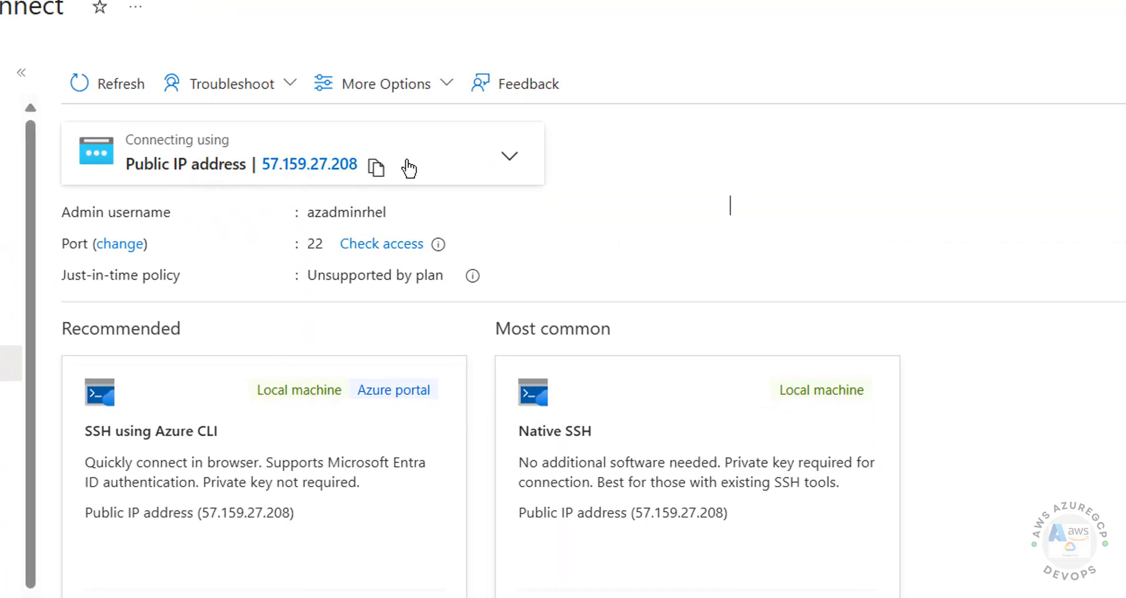
pyautogui.click(385, 169)
pyautogui.hotkey('alt', 'Tab')
pyautogui.hotkey('ctrl', 'v')
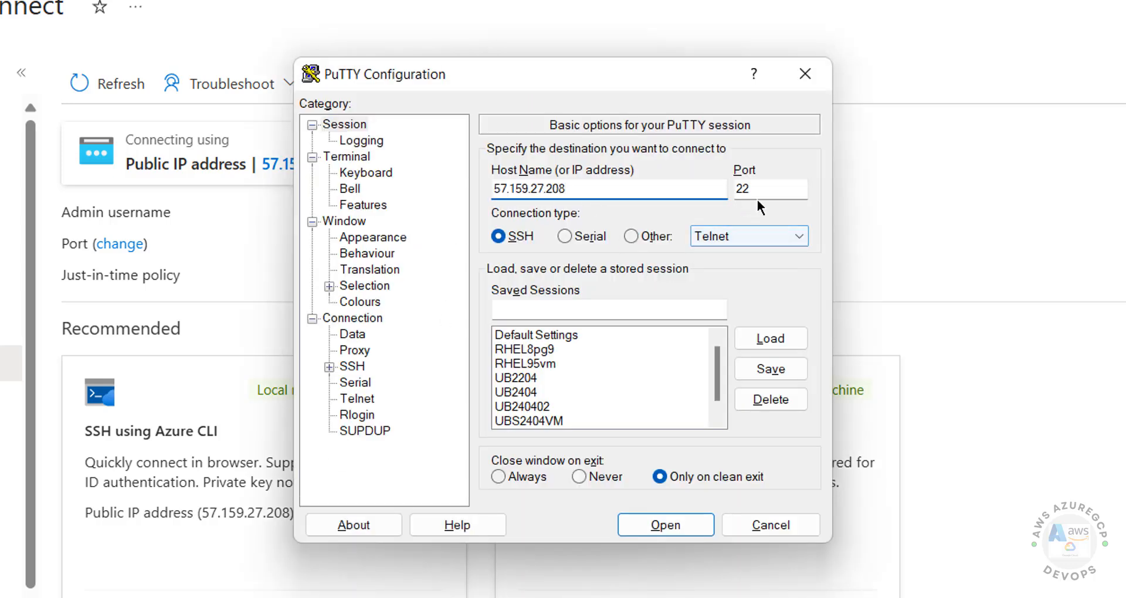
pyautogui.press('Tab')
pyautogui.click(583, 315)
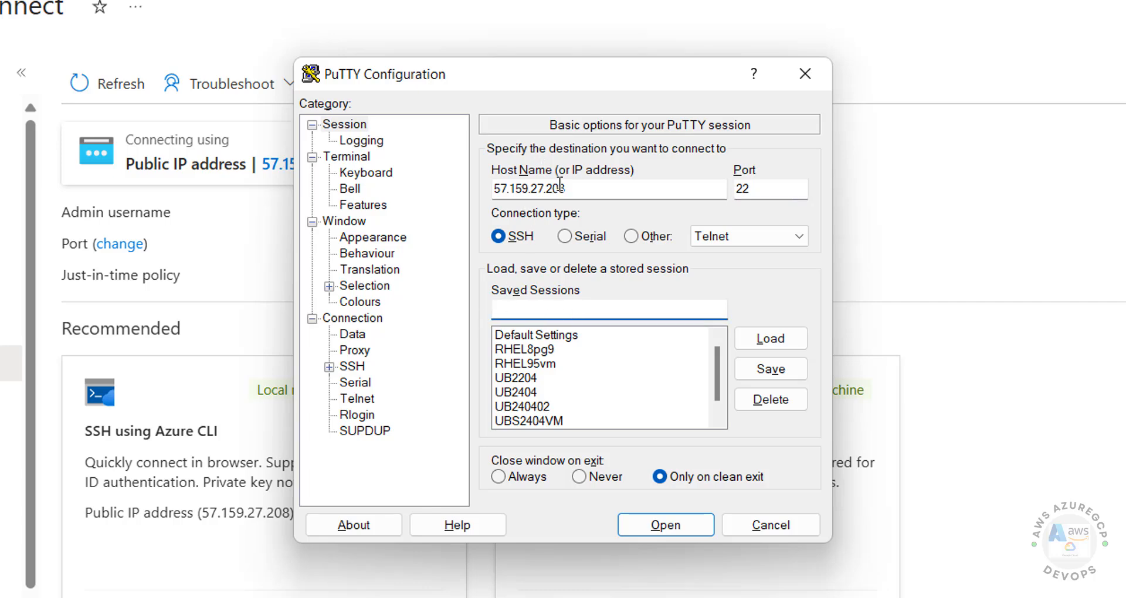
pyautogui.write('sas')
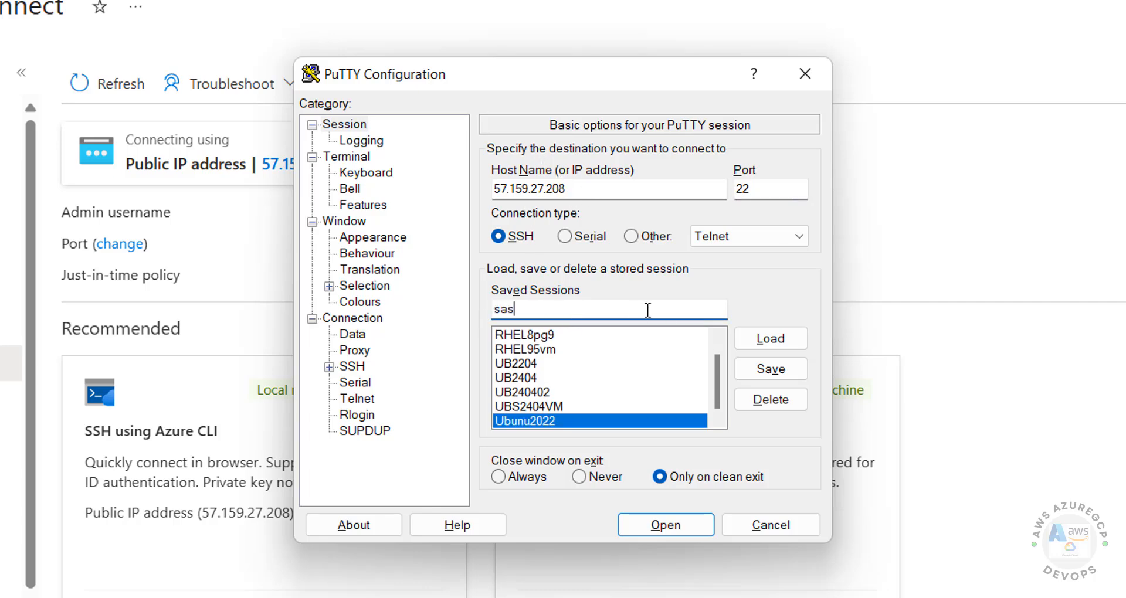
pyautogui.moveTo(657, 306); pyautogui.dragTo(453, 311)
pyautogui.press('BackSpace')
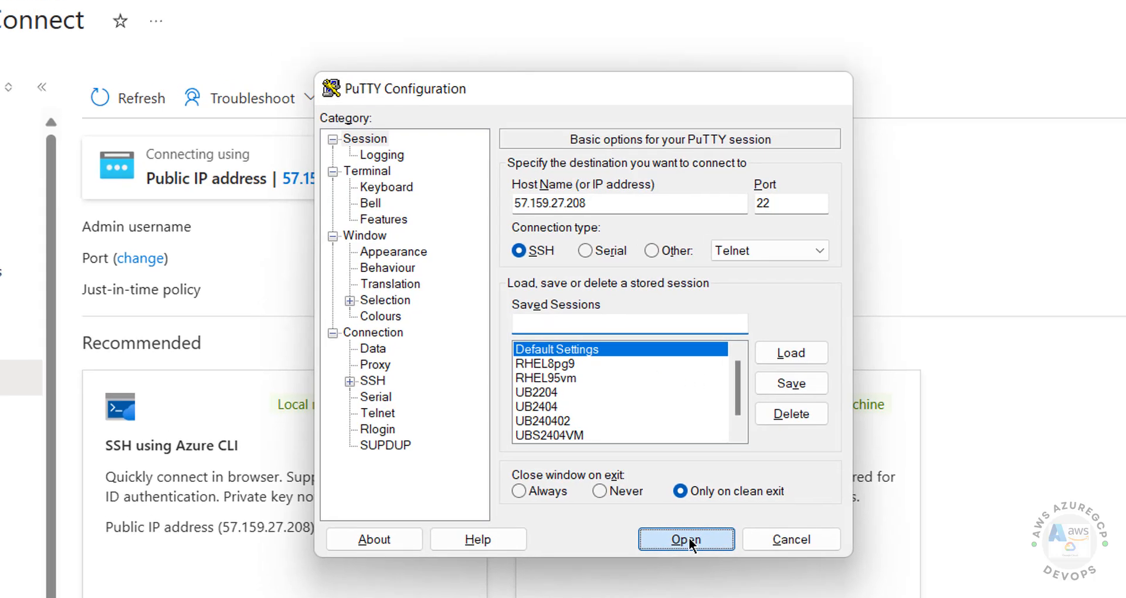
# Open the SSH session to 57.159.27.208 on port 22 and move the terminal window further into the screen
pyautogui.click(666, 528)
pyautogui.click(398, 398)
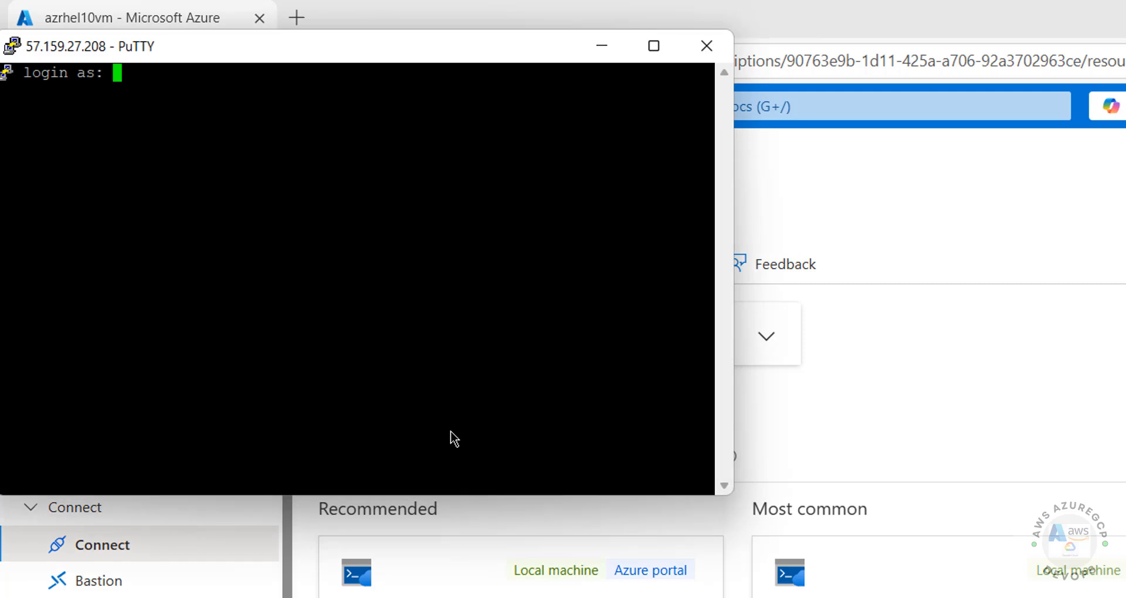
pyautogui.moveTo(249, 52); pyautogui.dragTo(587, 182)
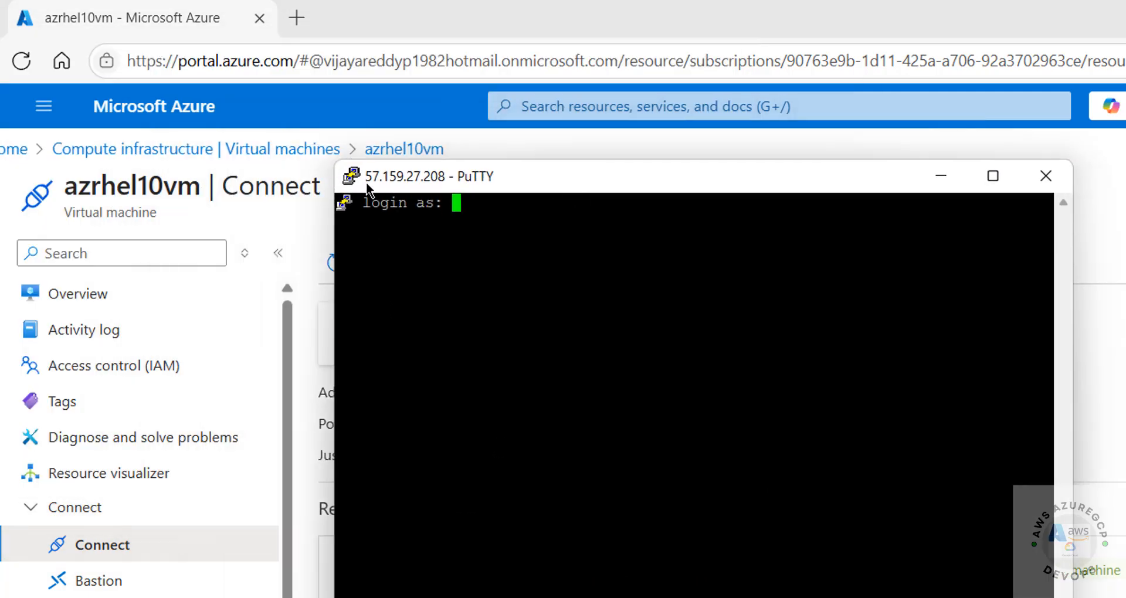
# Change the PuTTY terminal font to Courier New, Bold, size 14 and apply the setting
pyautogui.rightClick(358, 179)
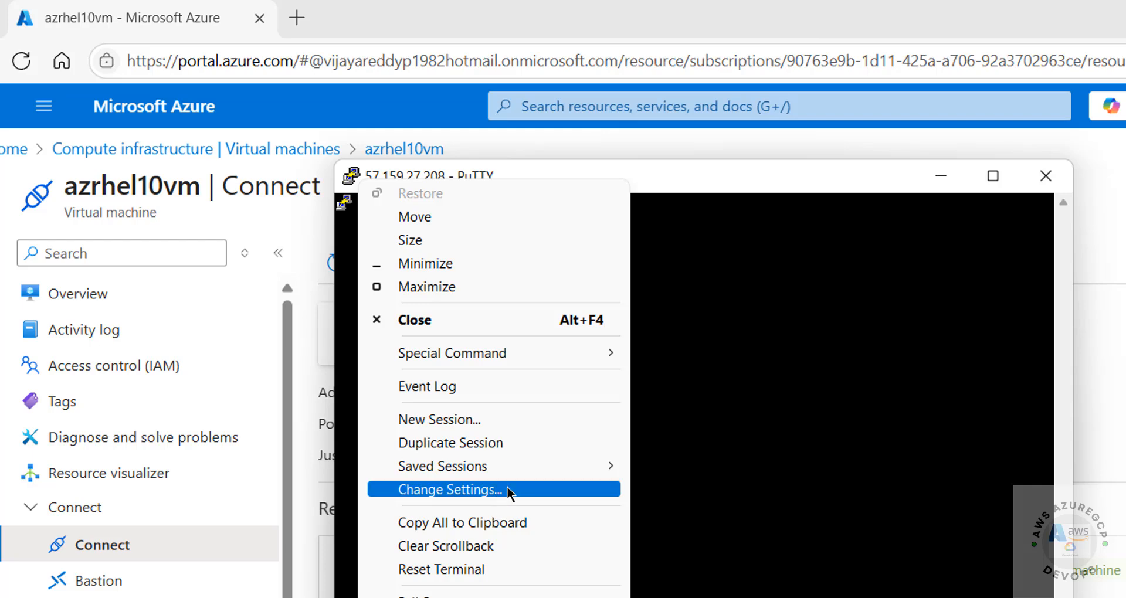
pyautogui.click(507, 489)
pyautogui.click(641, 418)
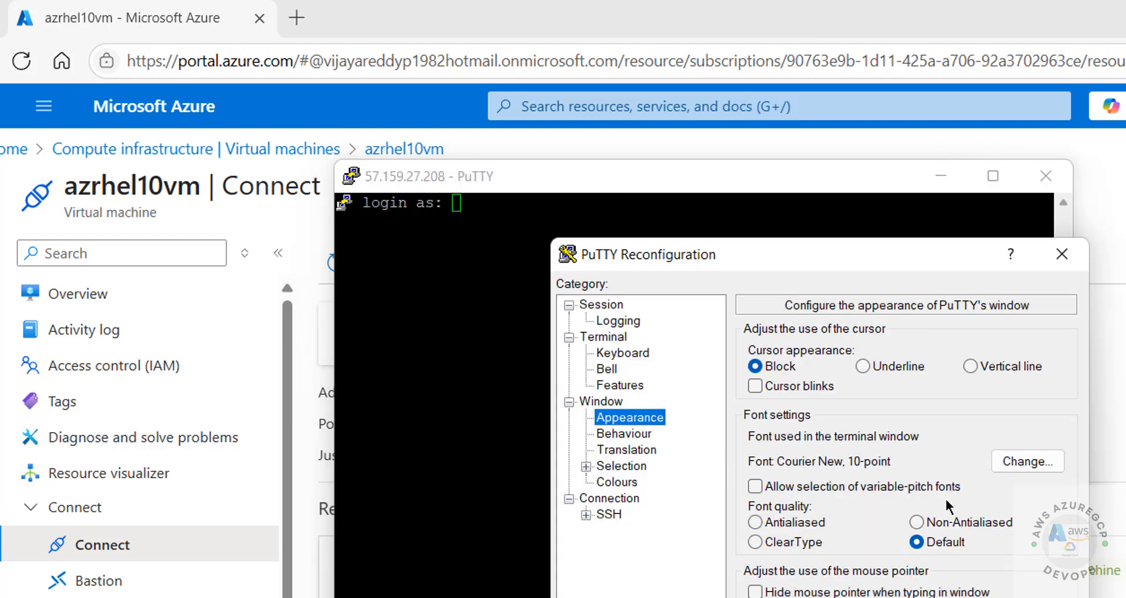
pyautogui.click(997, 461)
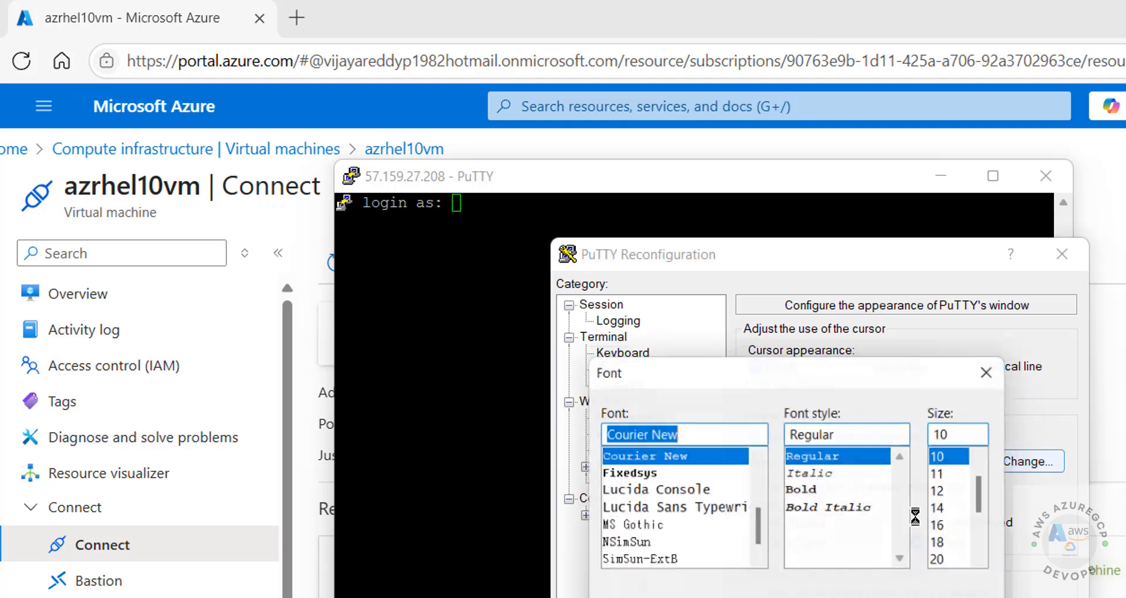
pyautogui.click(805, 485)
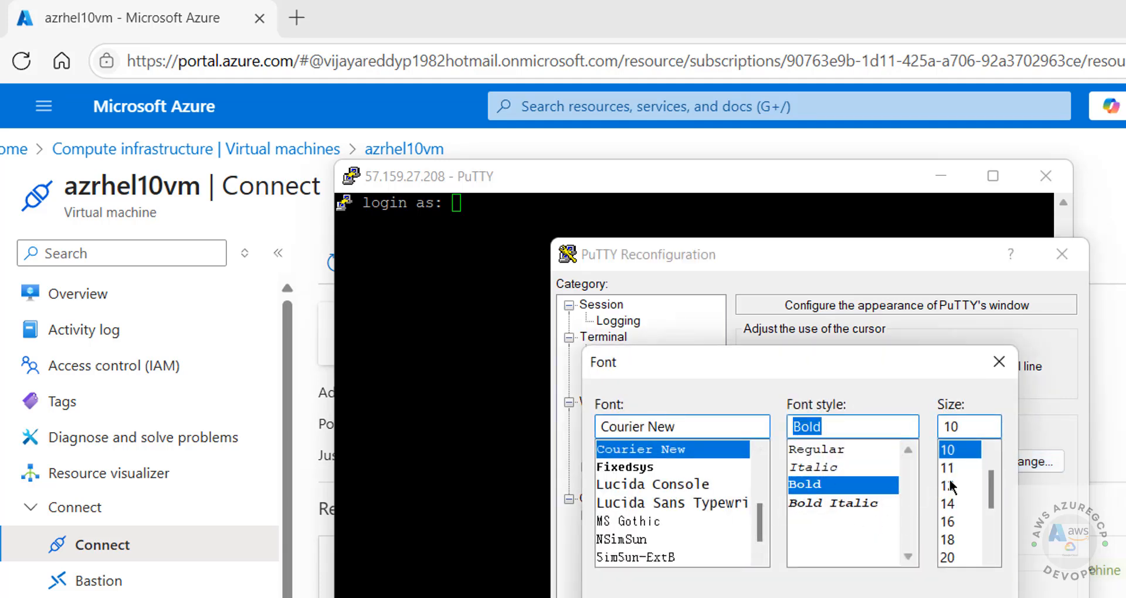
pyautogui.click(951, 503)
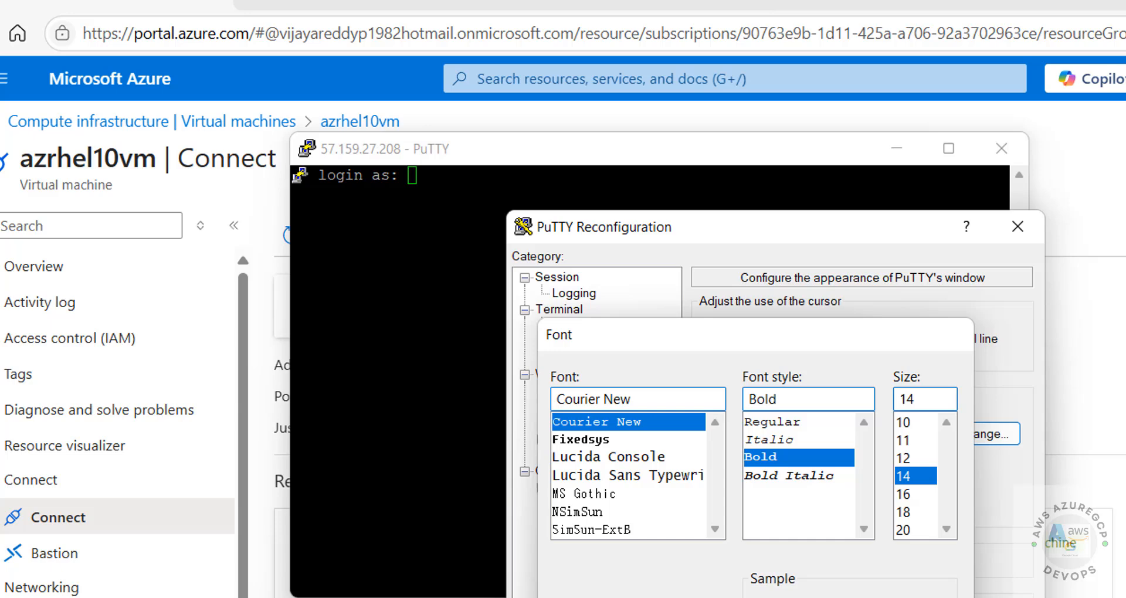
pyautogui.press('Return')
pyautogui.press('Return')
# Enter azadminrhel as the login username in the SSH session
pyautogui.write('az')
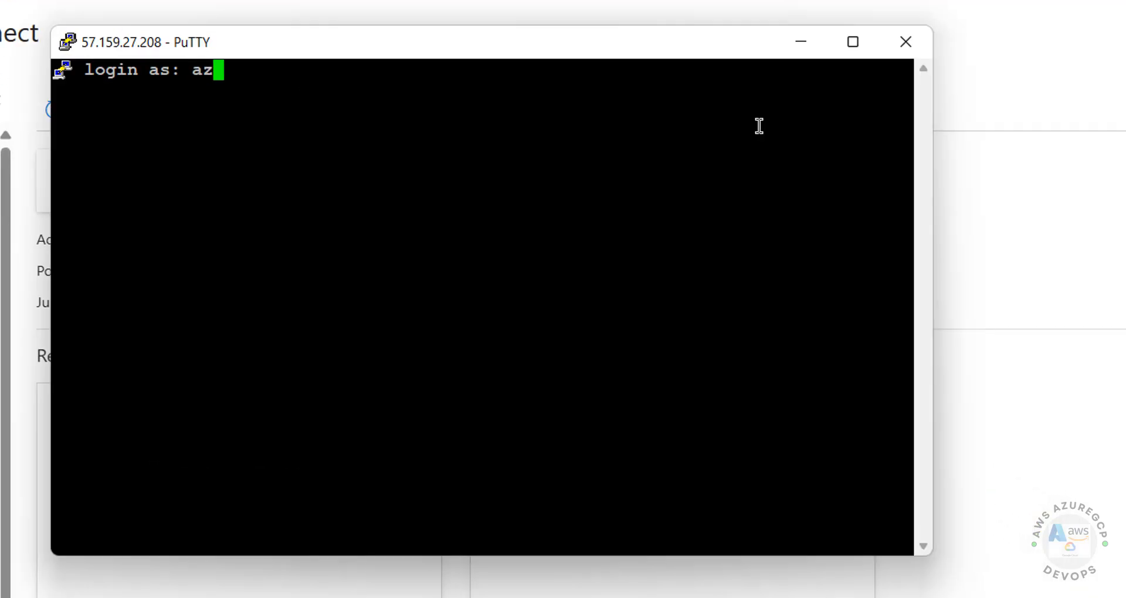
pyautogui.write('adminrhel')
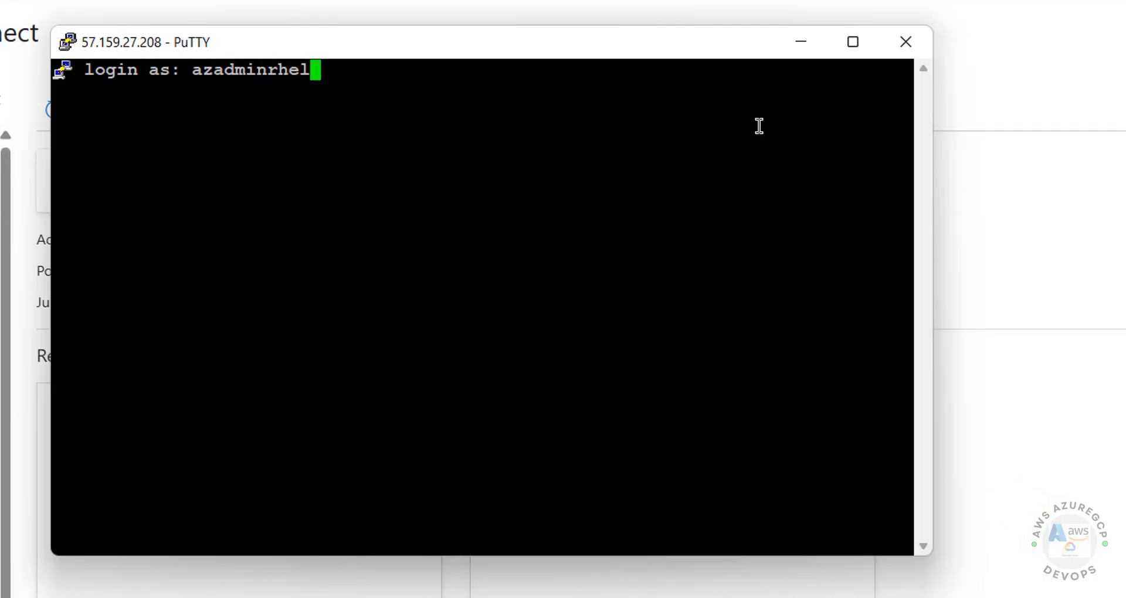
pyautogui.press('Return')
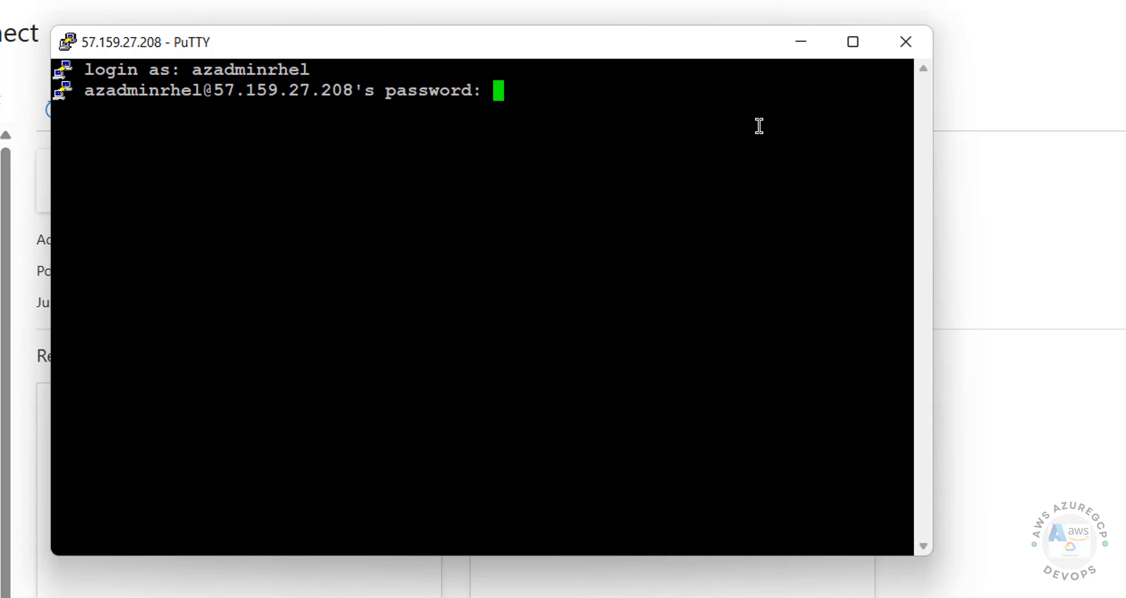
# Look up the option for resetting the password or keys on the VM's Connect page in the Azure portal
pyautogui.click(1011, 314)
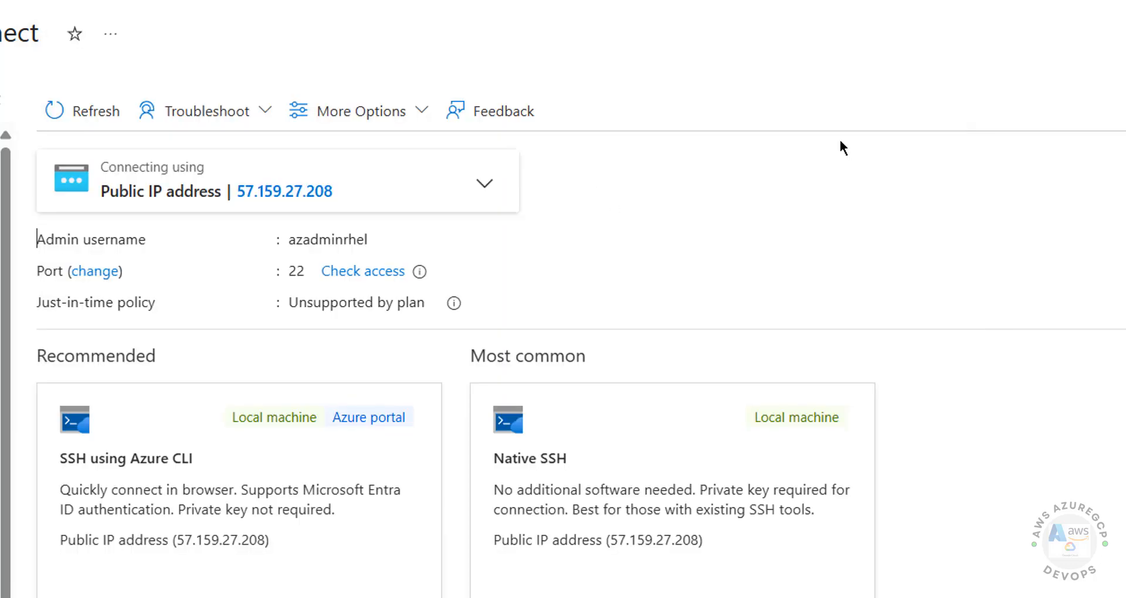
pyautogui.click(422, 117)
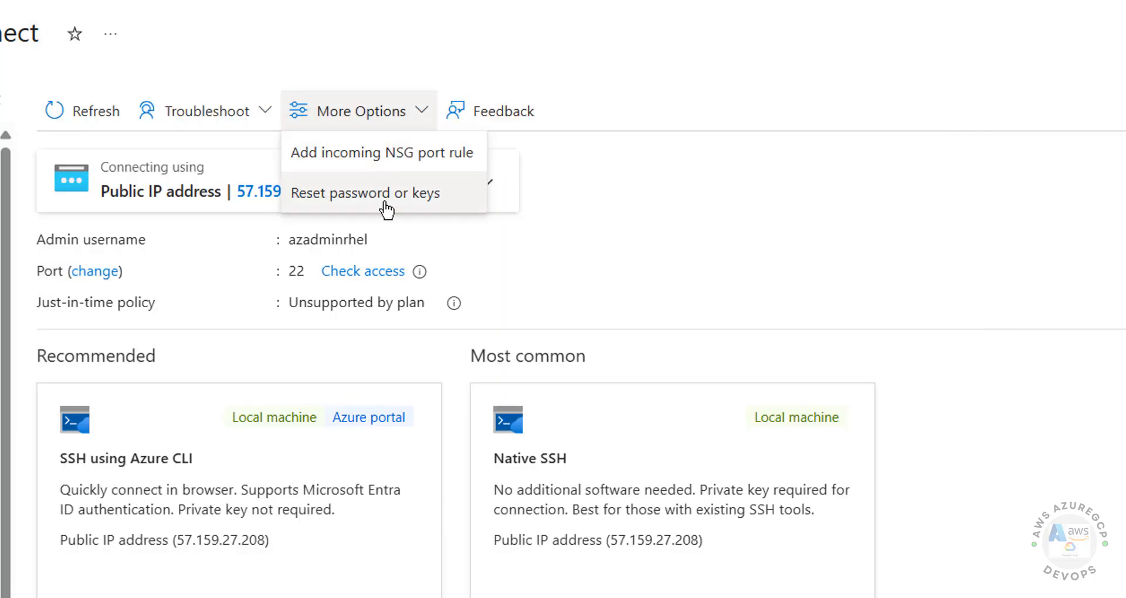
pyautogui.click(769, 199)
# Switch back to the PuTTY terminal and submit the account password to log in to the VM
pyautogui.hotkey('alt', 'Tab')
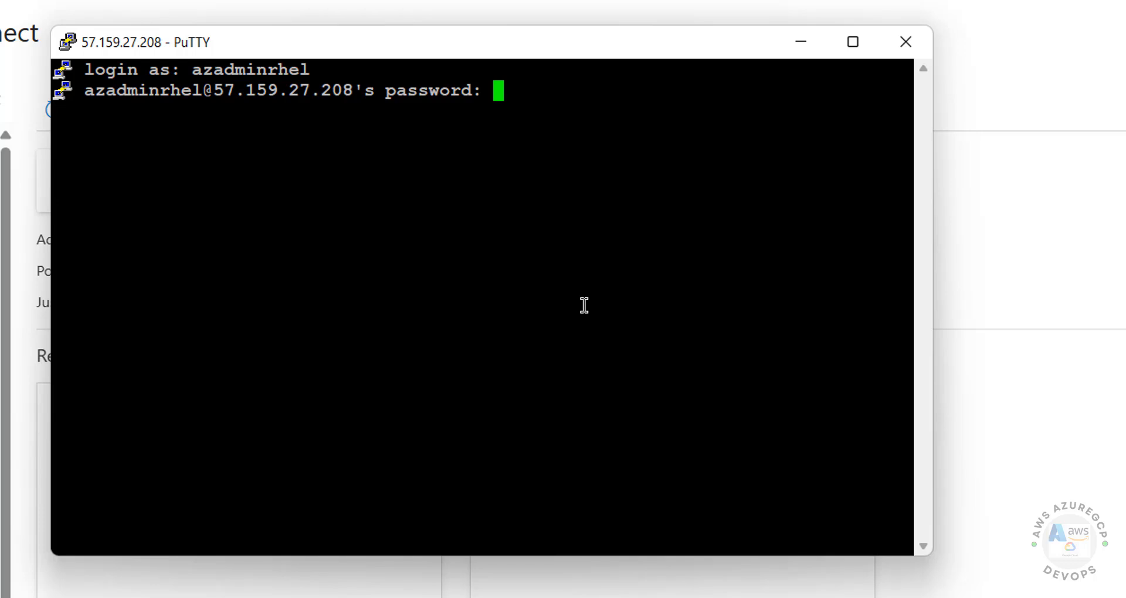
pyautogui.press('Return')
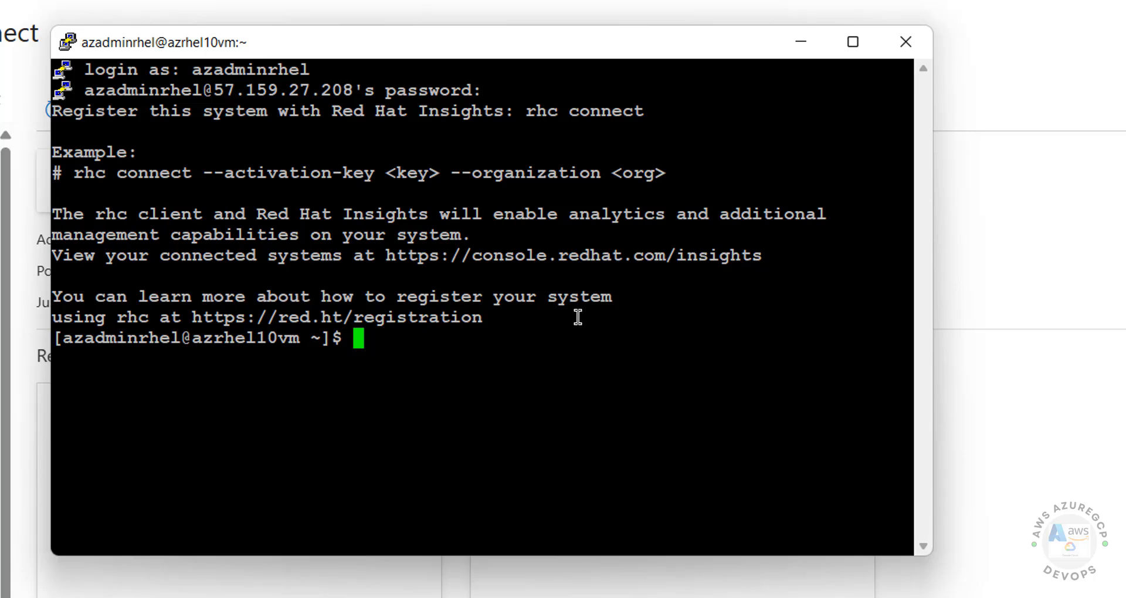
# Run sudo dnf update && sudo dnf upgrade on the VM and confirm the package installation with y
pyautogui.write('su')
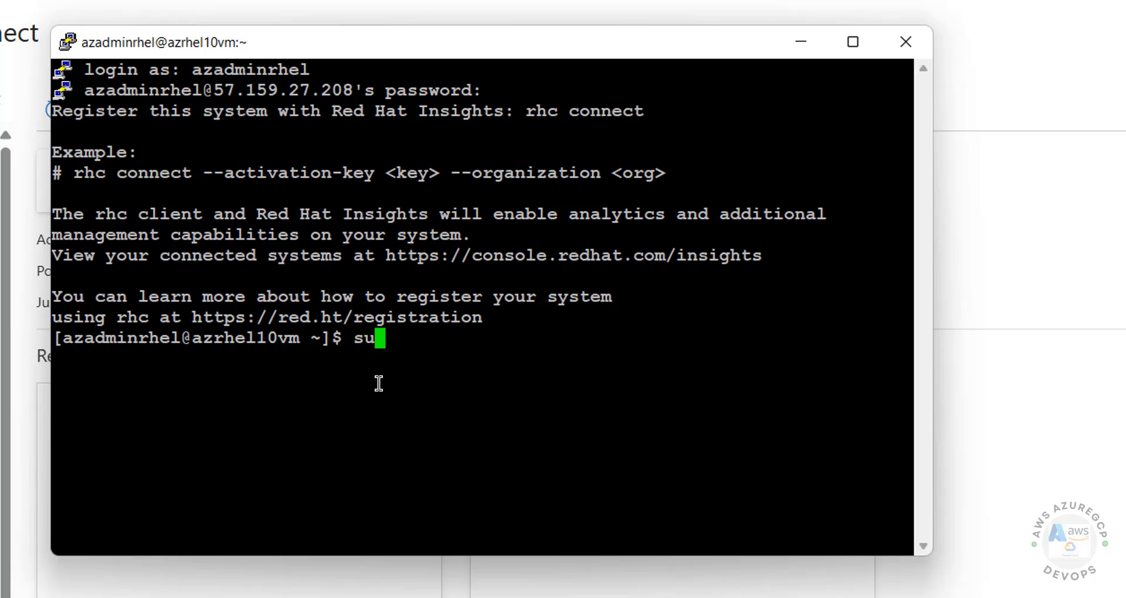
pyautogui.write('do dnf upd')
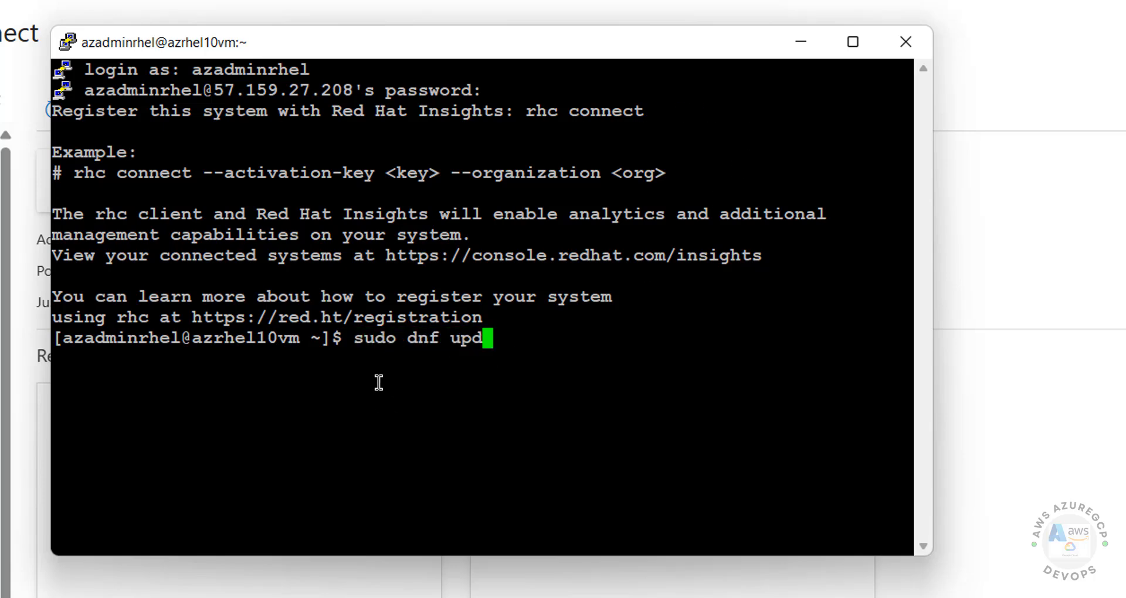
pyautogui.write('ate &&')
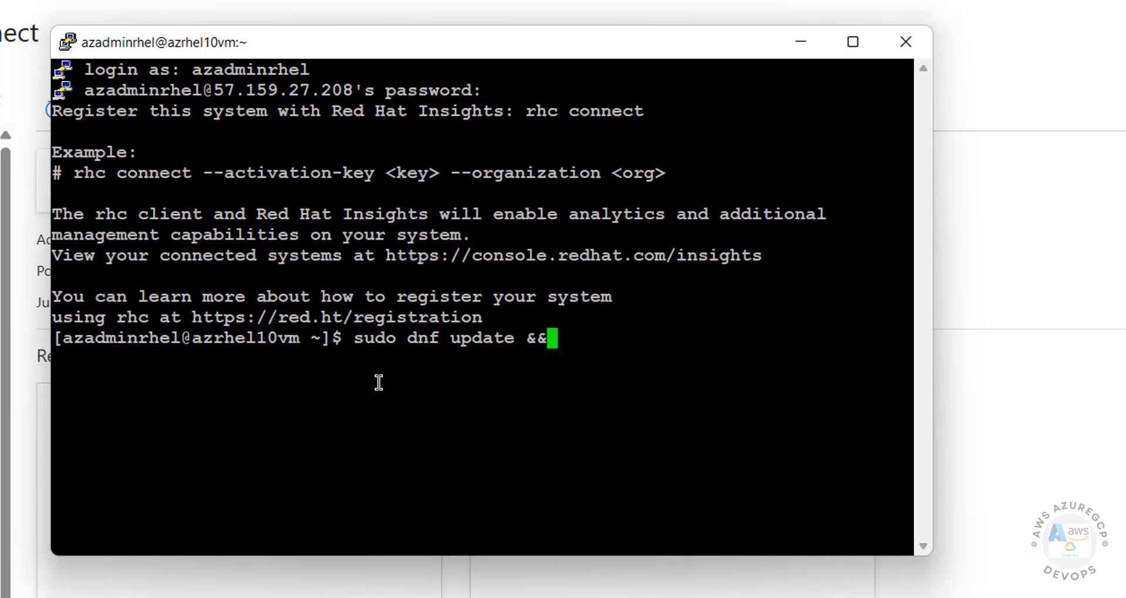
pyautogui.write(' sudo dnf upgrade')
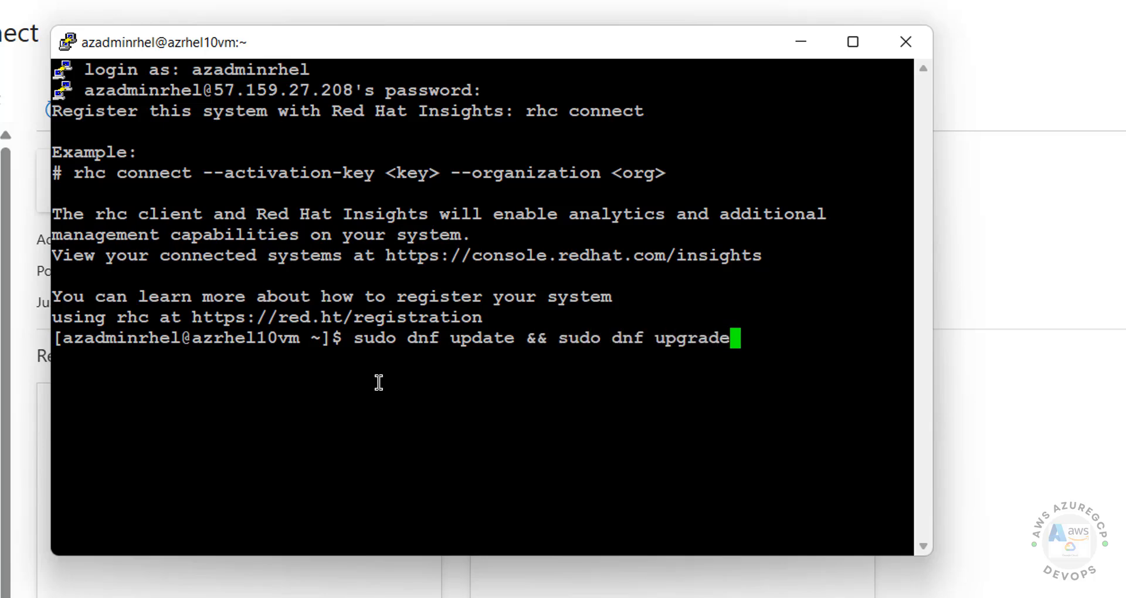
pyautogui.press('Return')
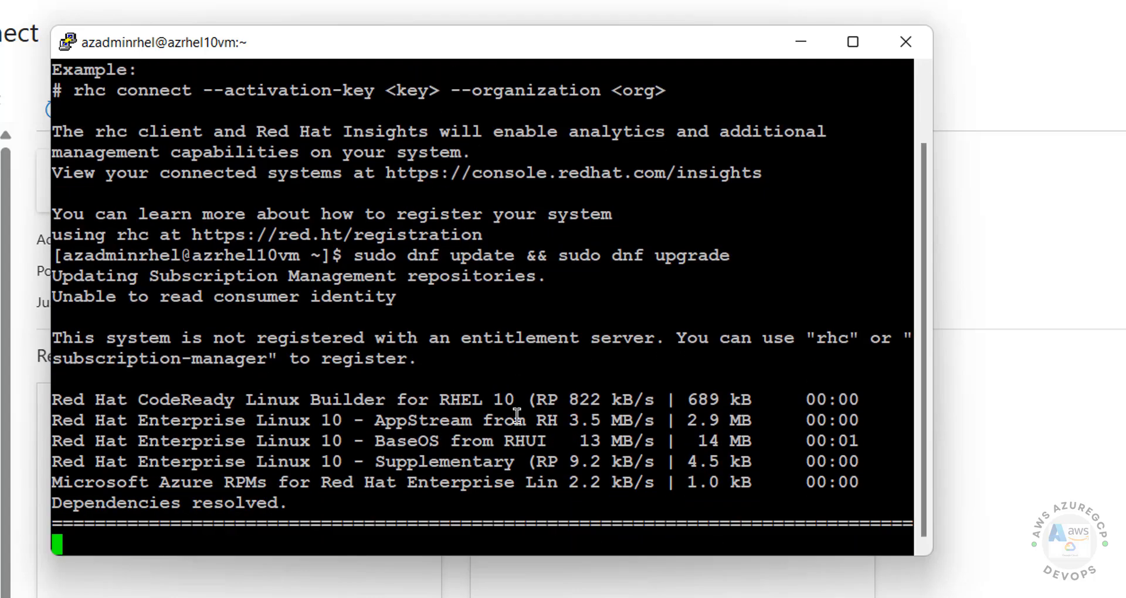
pyautogui.write('y')
pyautogui.press('Return')
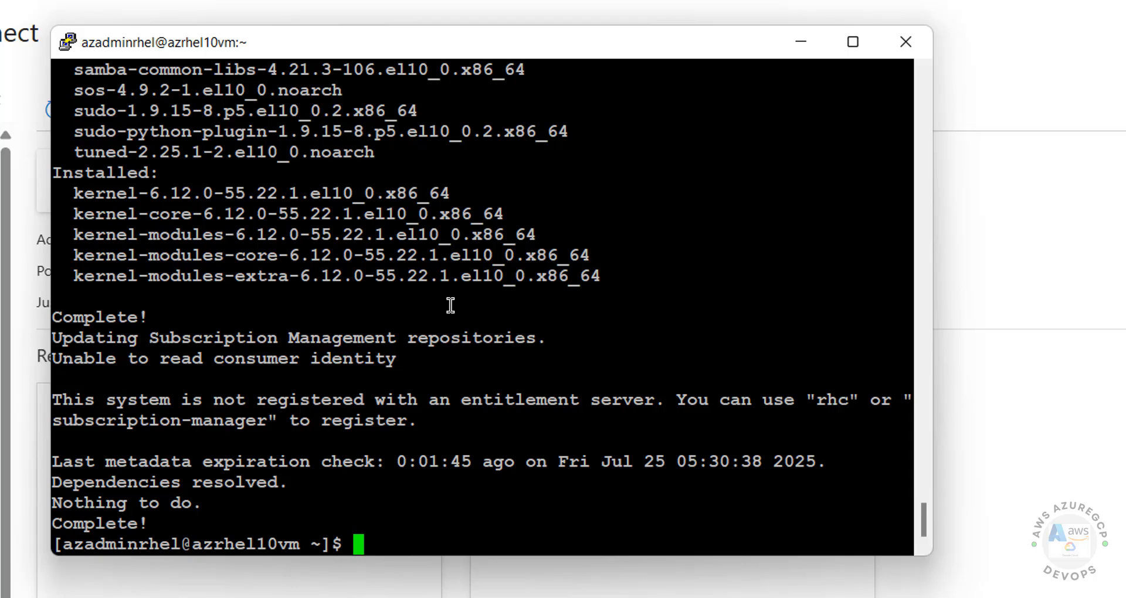
# Clear the terminal, check the operating system release with more /etc/os-release, and return to the Azure portal
pyautogui.hotkey('ctrl', 'l')
pyautogui.write('more /et')
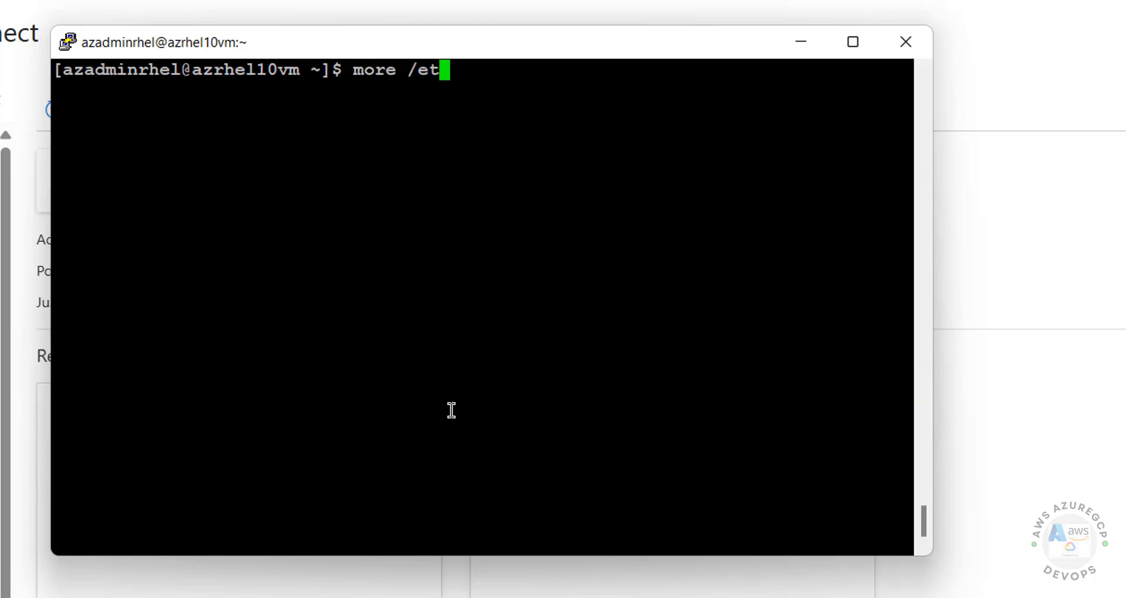
pyautogui.write('c/os-re')
pyautogui.press('Tab')
pyautogui.press('Return')
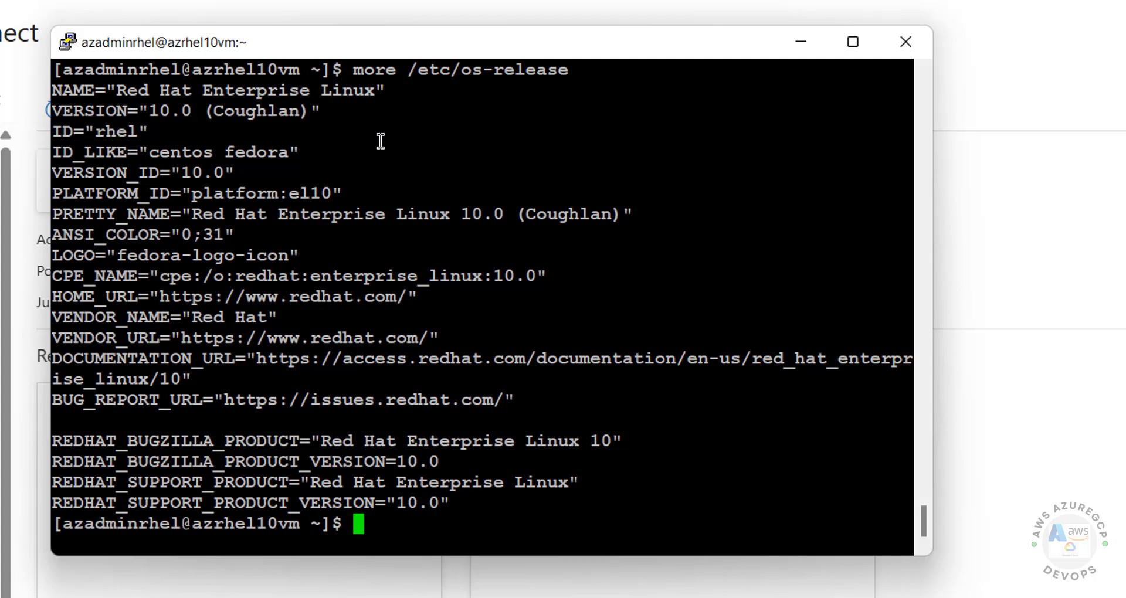
pyautogui.scroll(4, 381, 141)
pyautogui.click(969, 389)
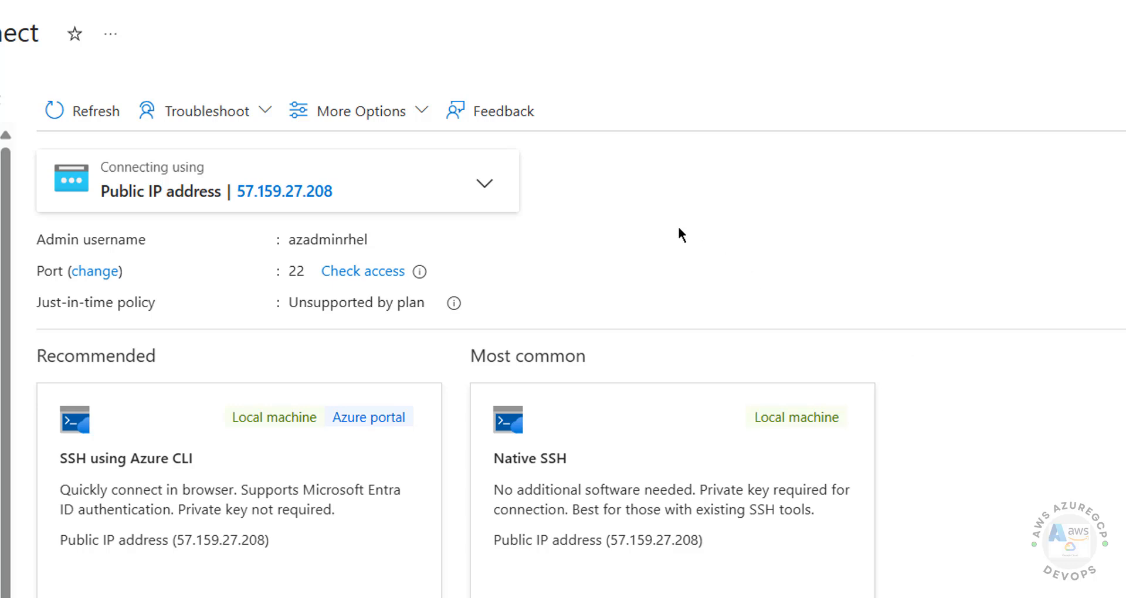